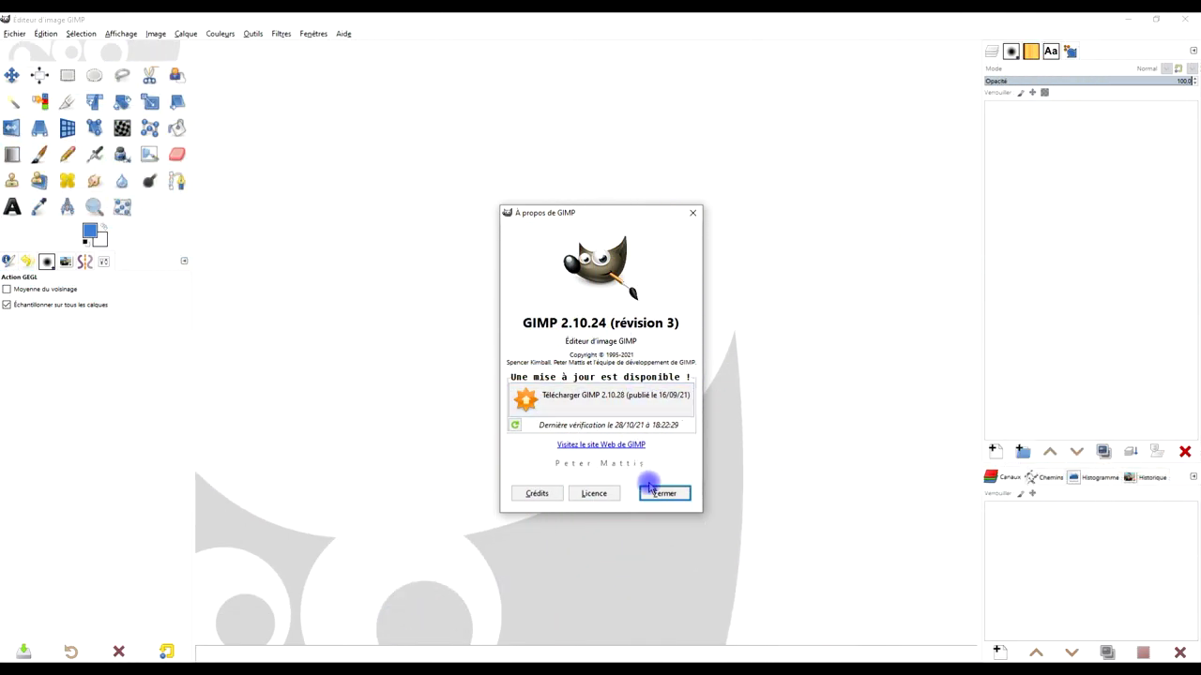
Dismiss the À propos de GIMP window, leaving the empty GIMP workspace
{"action": "left_click", "coordinate": [674, 494]}
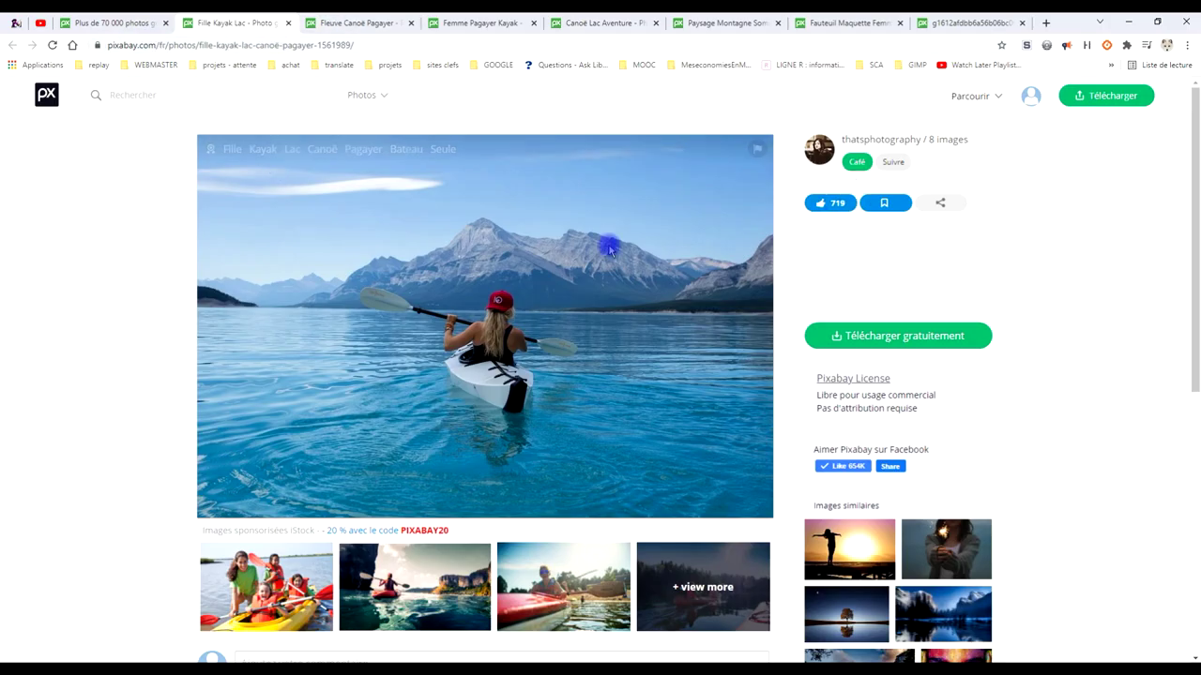
Like the white-kayak Pixabay photo, copy it to the clipboard, and return to GIMP
{"action": "left_click", "coordinate": [825, 206]}
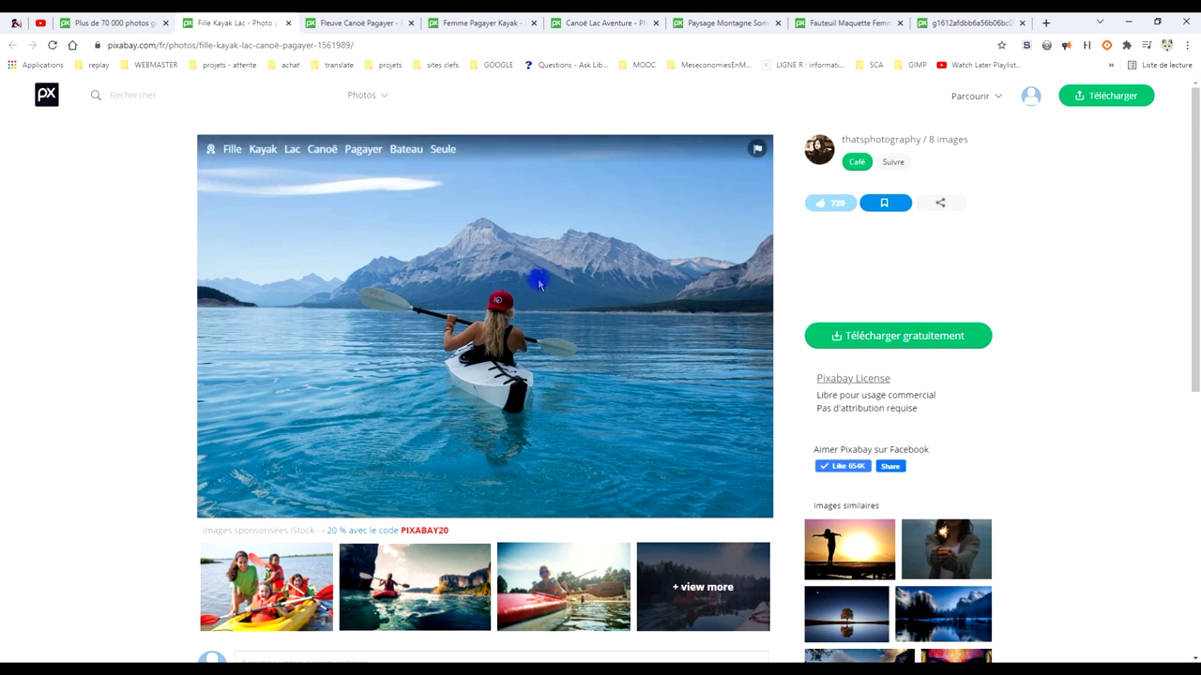
{"action": "right_click", "coordinate": [506, 271]}
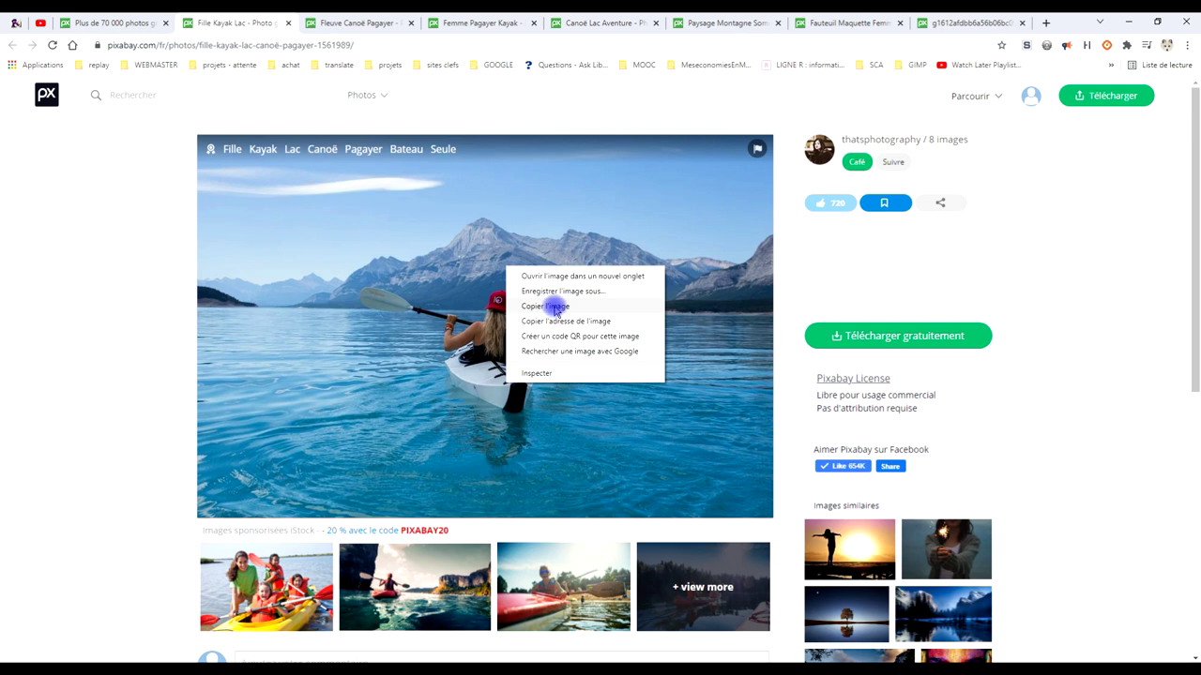
{"action": "left_click", "coordinate": [556, 307]}
{"action": "key", "text": "alt+Tab"}
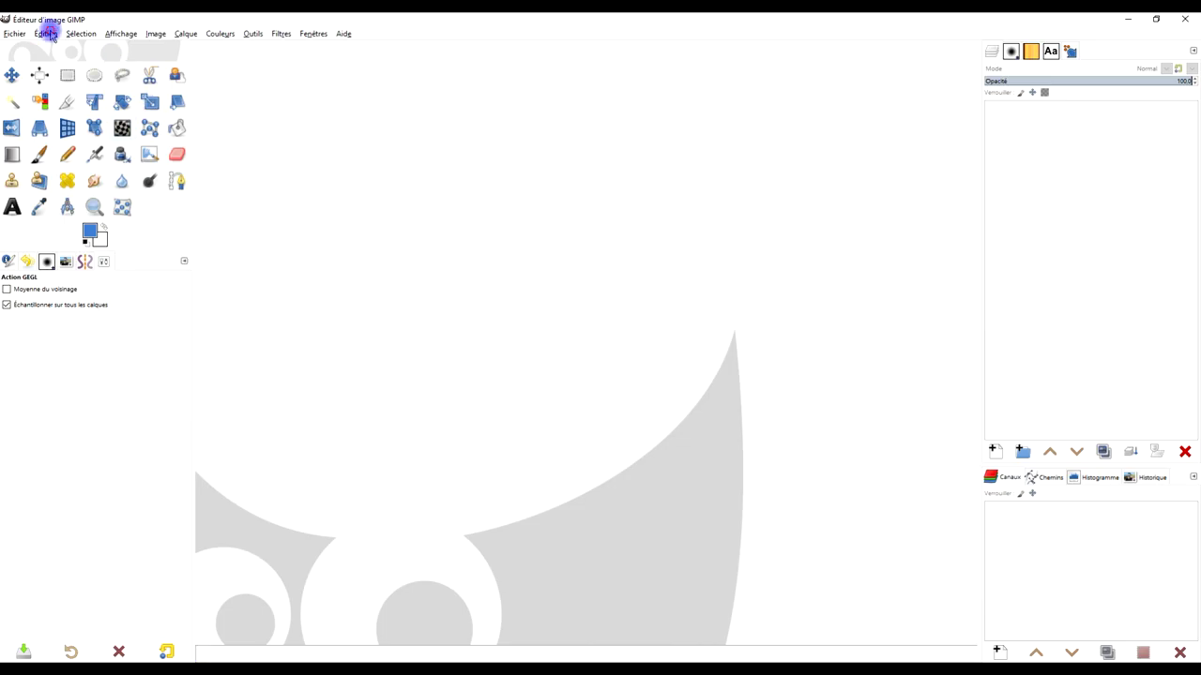
Paste the copied white-kayak photo as a new 960×639 GIMP image
{"action": "left_click", "coordinate": [49, 34]}
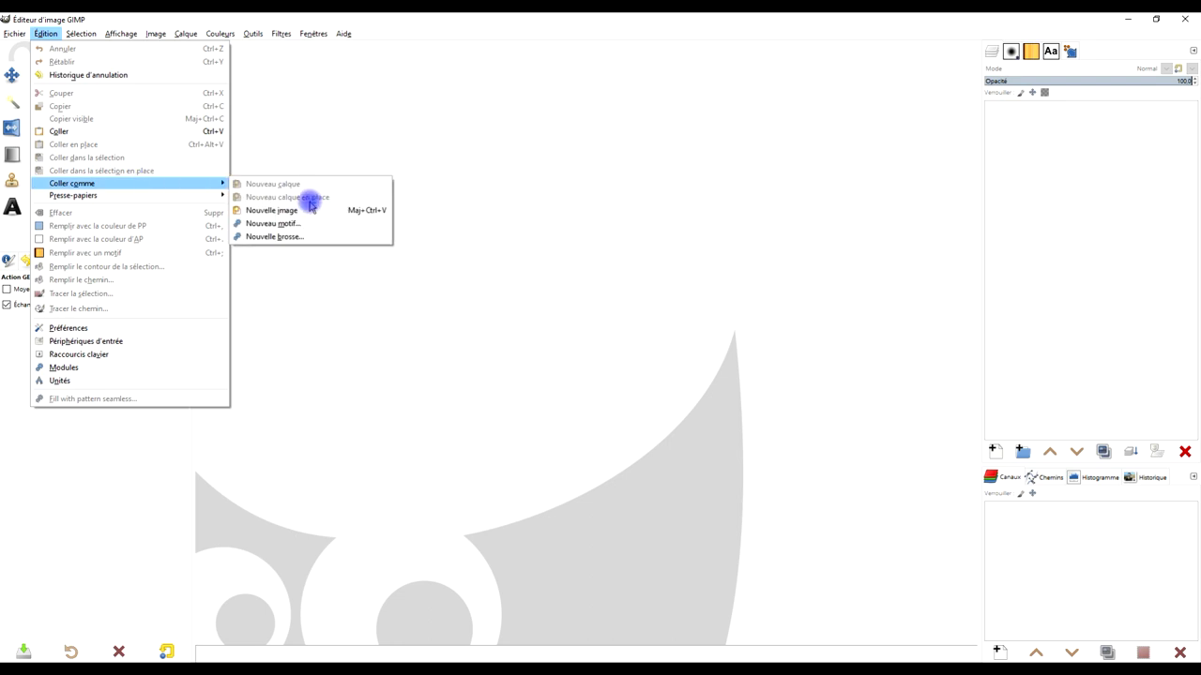
{"action": "left_click", "coordinate": [304, 210]}
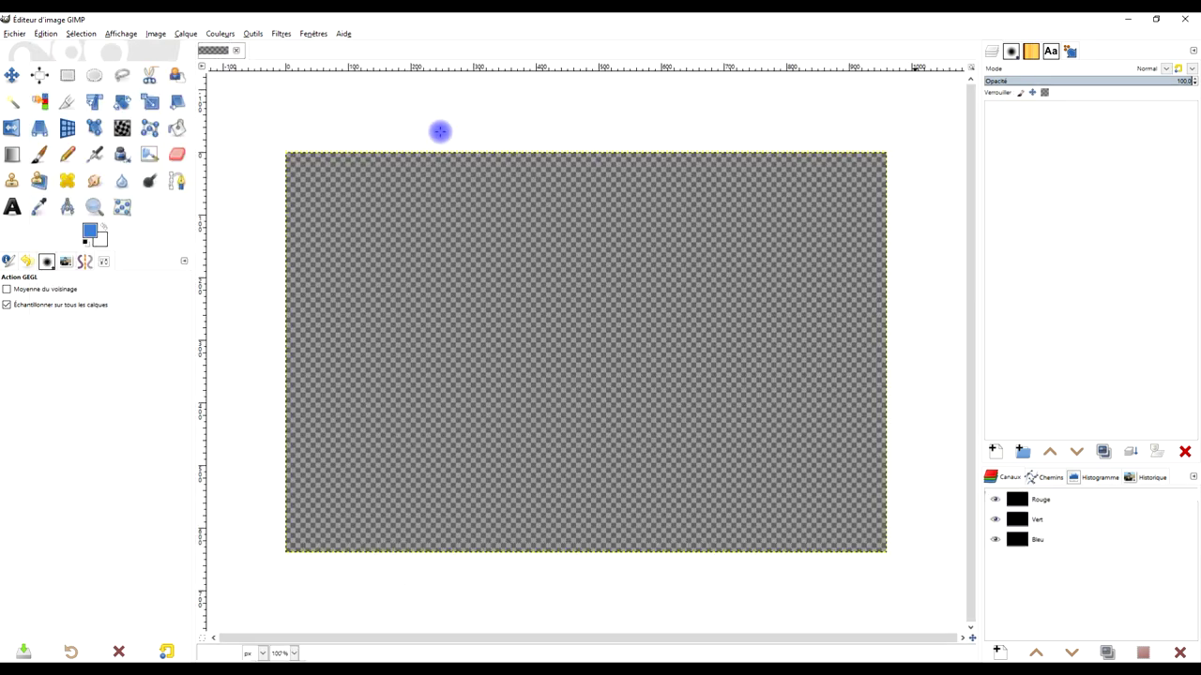
{"action": "left_click", "coordinate": [11, 34]}
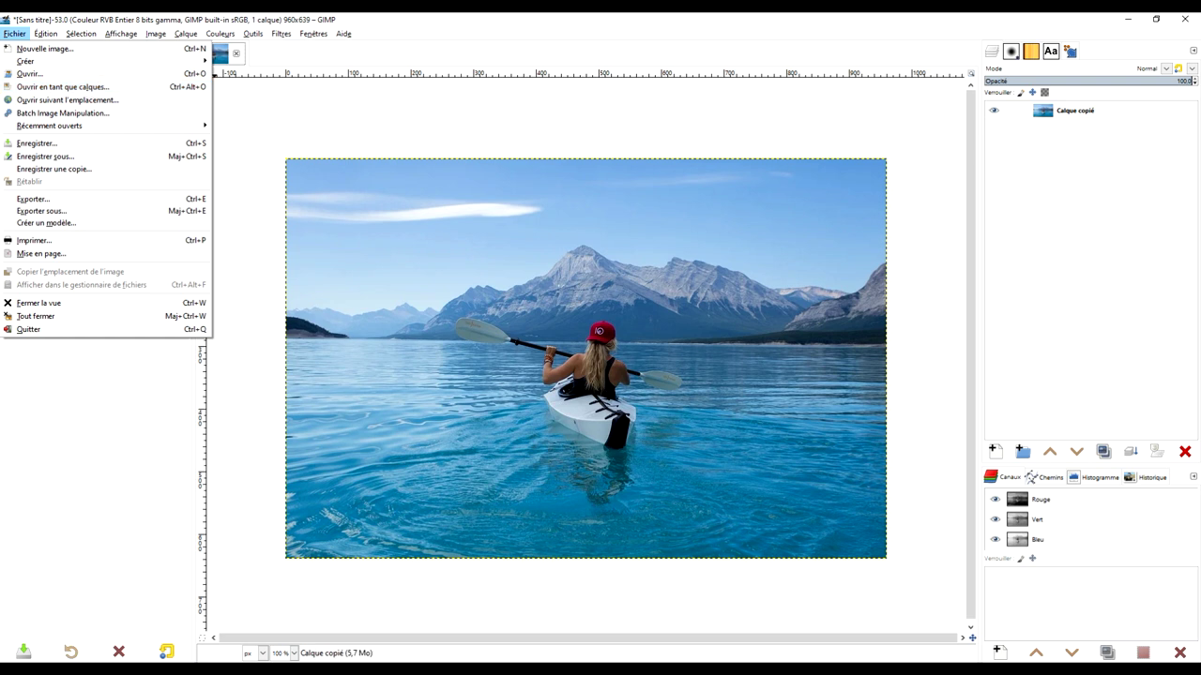
Copy the autumn red-kayak photo and paste it into GIMP as a new layer
{"action": "key", "text": "alt+Tab"}
{"action": "left_click", "coordinate": [342, 23]}
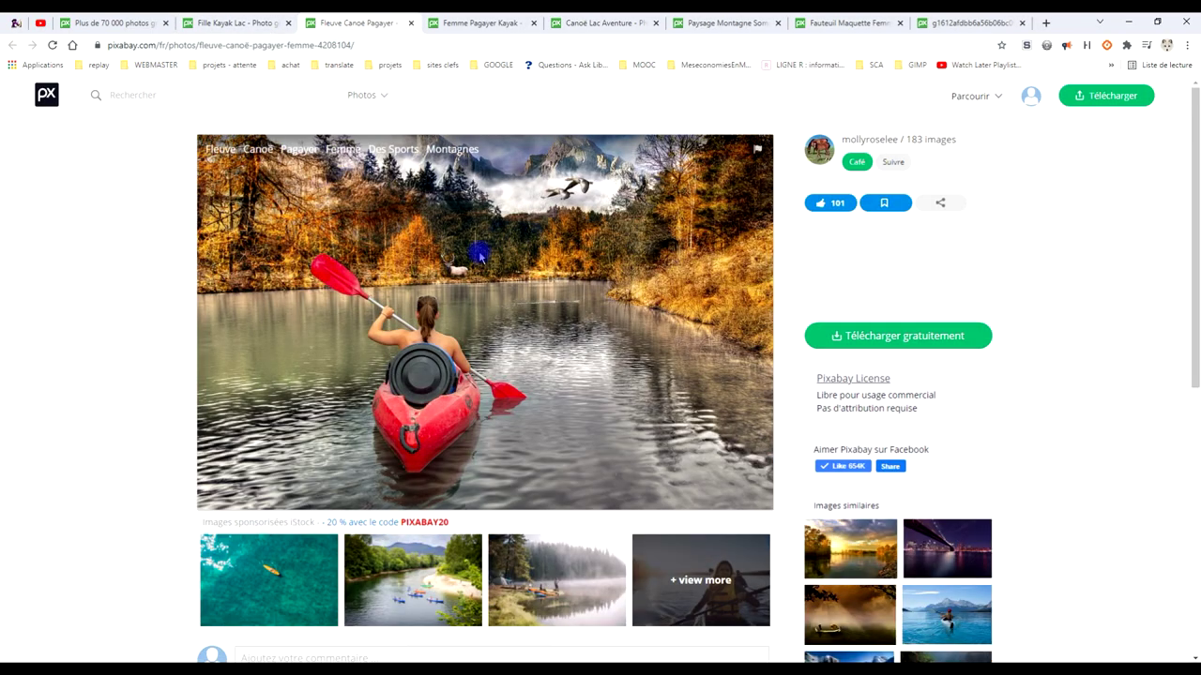
{"action": "right_click", "coordinate": [451, 237]}
{"action": "left_click", "coordinate": [498, 273]}
{"action": "left_click", "coordinate": [830, 204]}
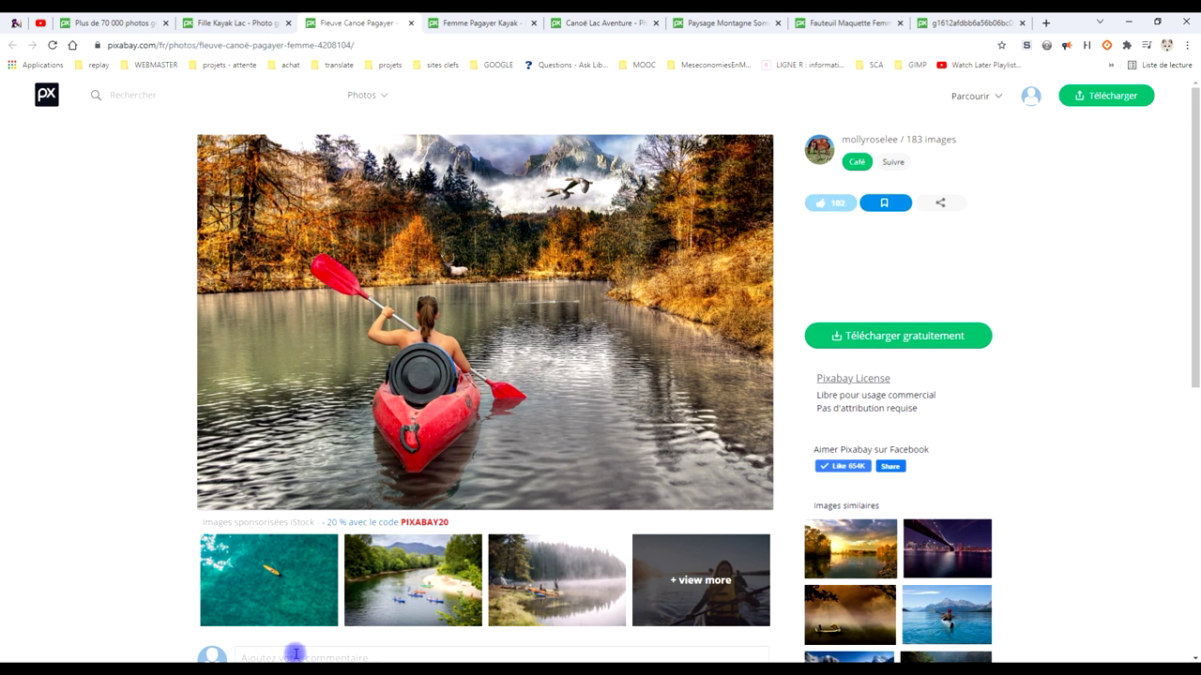
{"action": "key", "text": "alt+Tab"}
{"action": "left_click", "coordinate": [45, 33]}
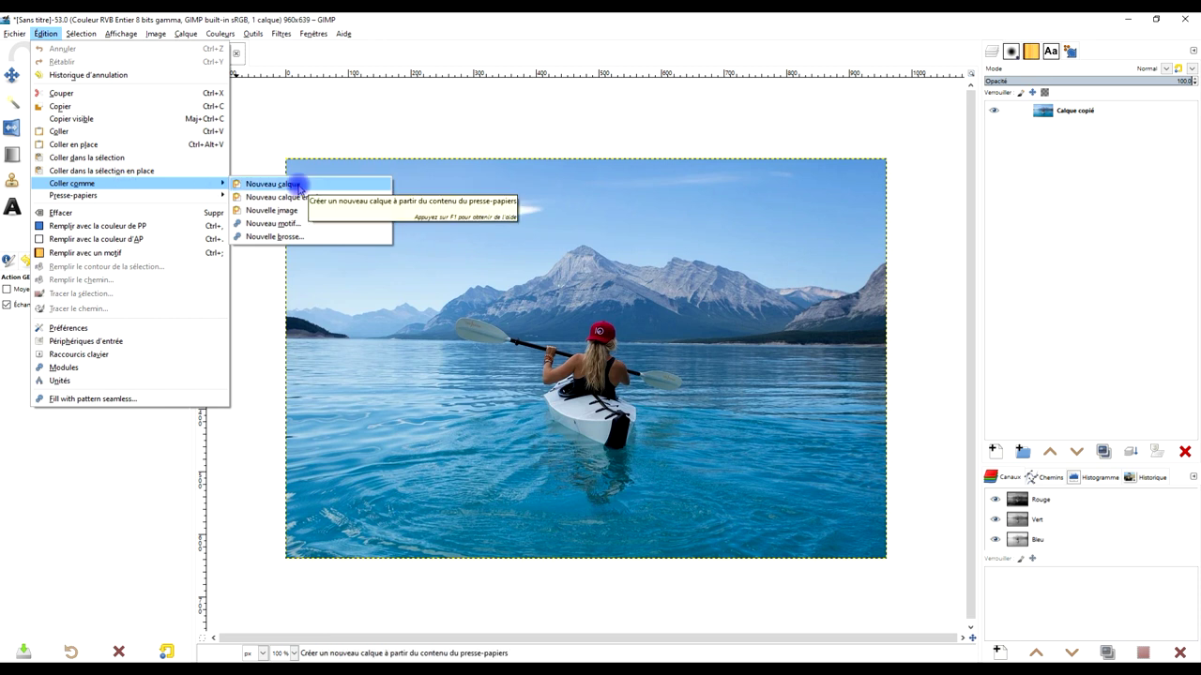
{"action": "left_click", "coordinate": [295, 178]}
Like the hands-on-head kayak photo and paste it into GIMP as another new layer
{"action": "key", "text": "alt+Tab"}
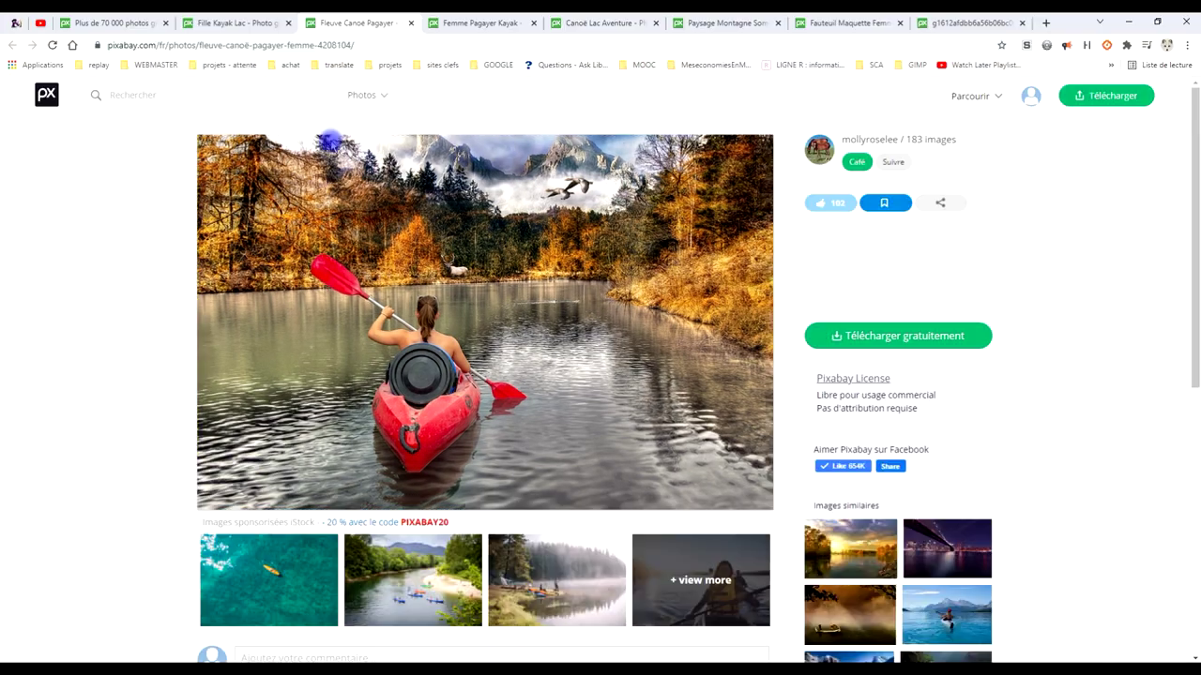
{"action": "left_click", "coordinate": [432, 22]}
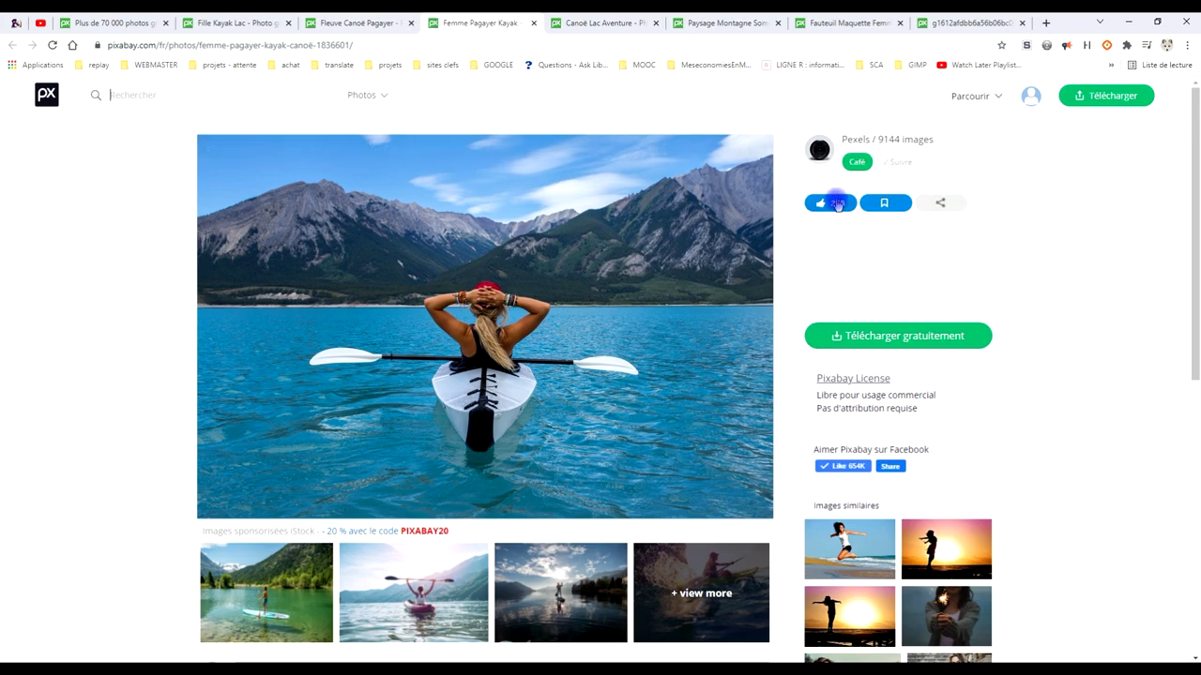
{"action": "left_click", "coordinate": [831, 201]}
{"action": "right_click", "coordinate": [507, 228]}
{"action": "left_click", "coordinate": [536, 263]}
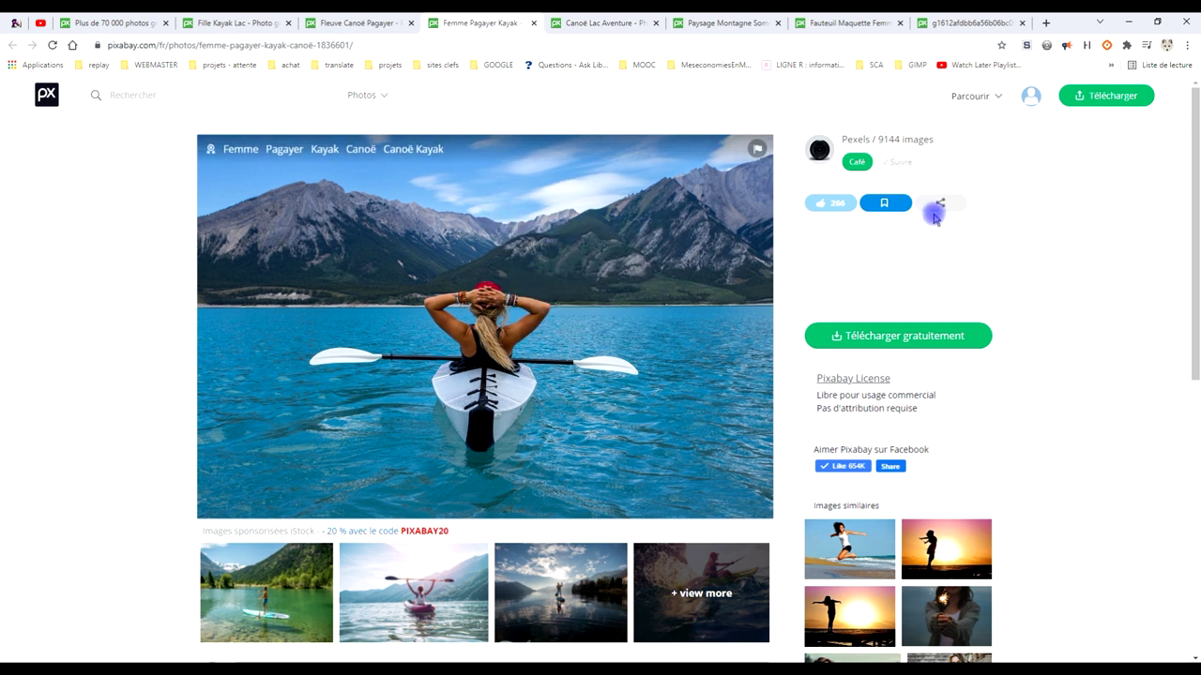
{"action": "key", "text": "alt+Tab"}
{"action": "left_click", "coordinate": [45, 33]}
{"action": "mouse_move", "coordinate": [72, 183]}
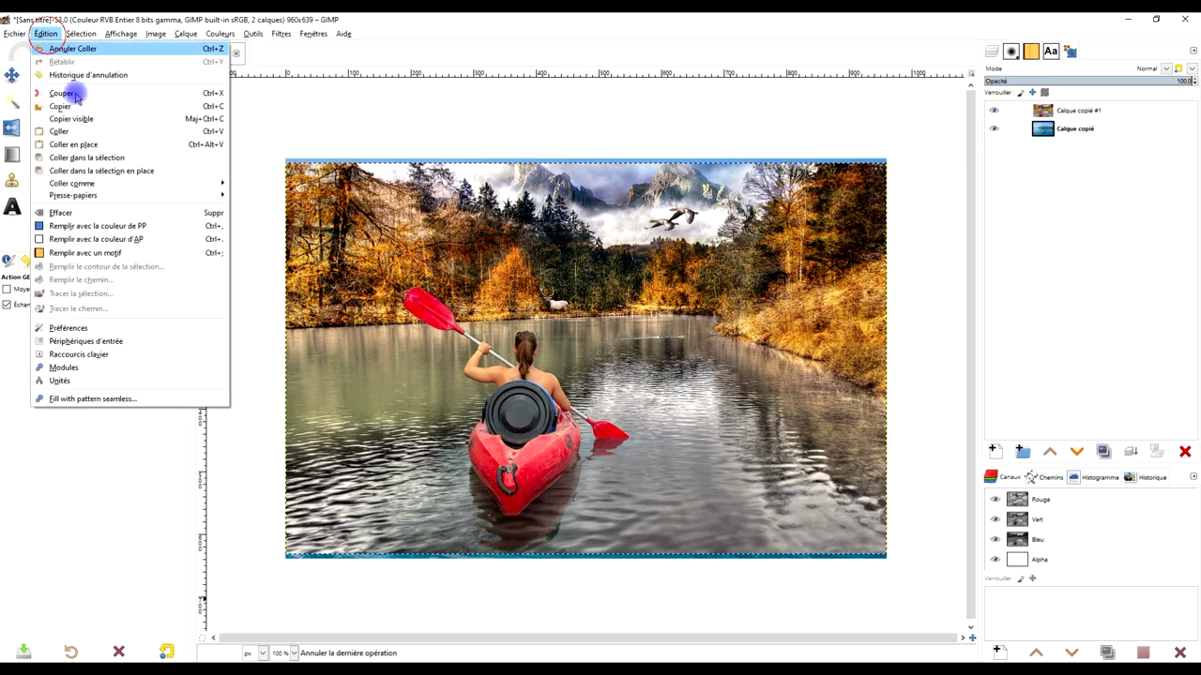
{"action": "left_click", "coordinate": [326, 187]}
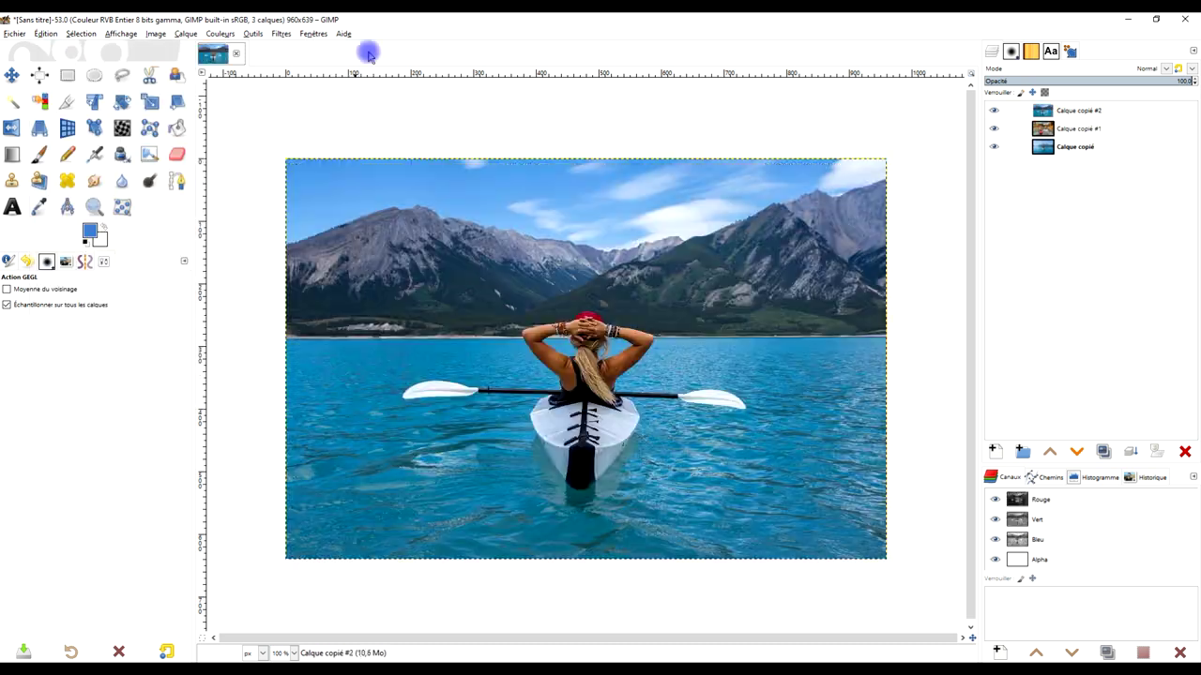
Like and copy the lake canoe photo to the clipboard, then return to GIMP
{"action": "key", "text": "alt+Tab"}
{"action": "left_click", "coordinate": [608, 18]}
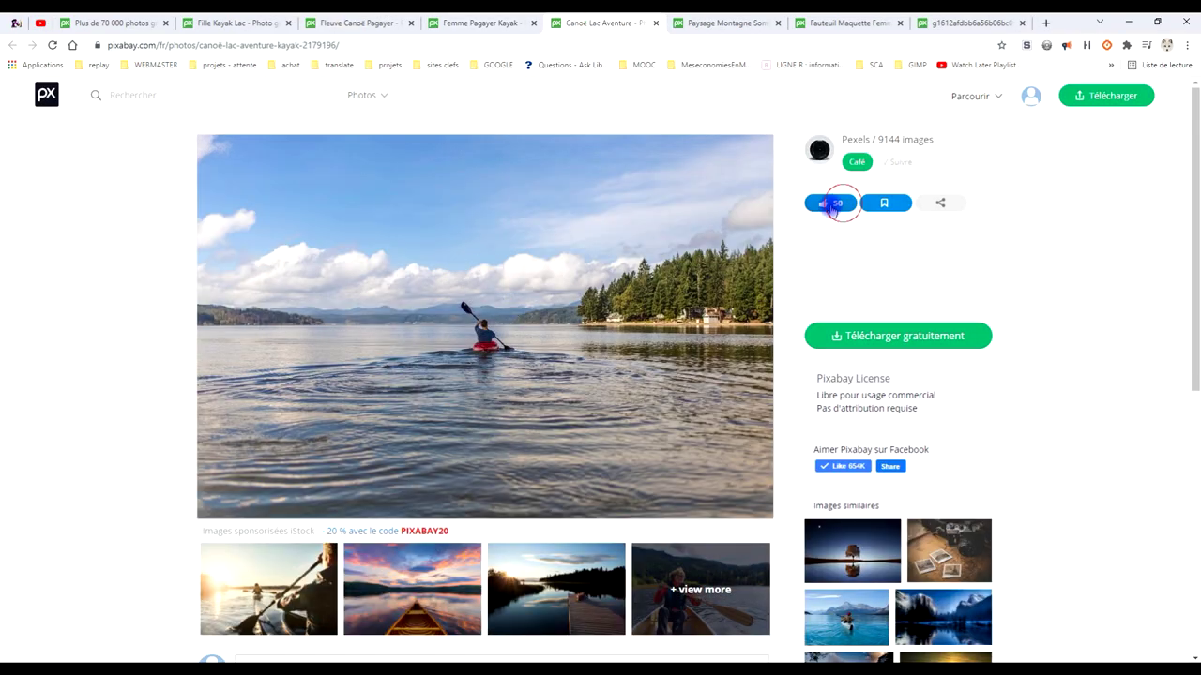
{"action": "left_click", "coordinate": [835, 203]}
{"action": "right_click", "coordinate": [422, 255]}
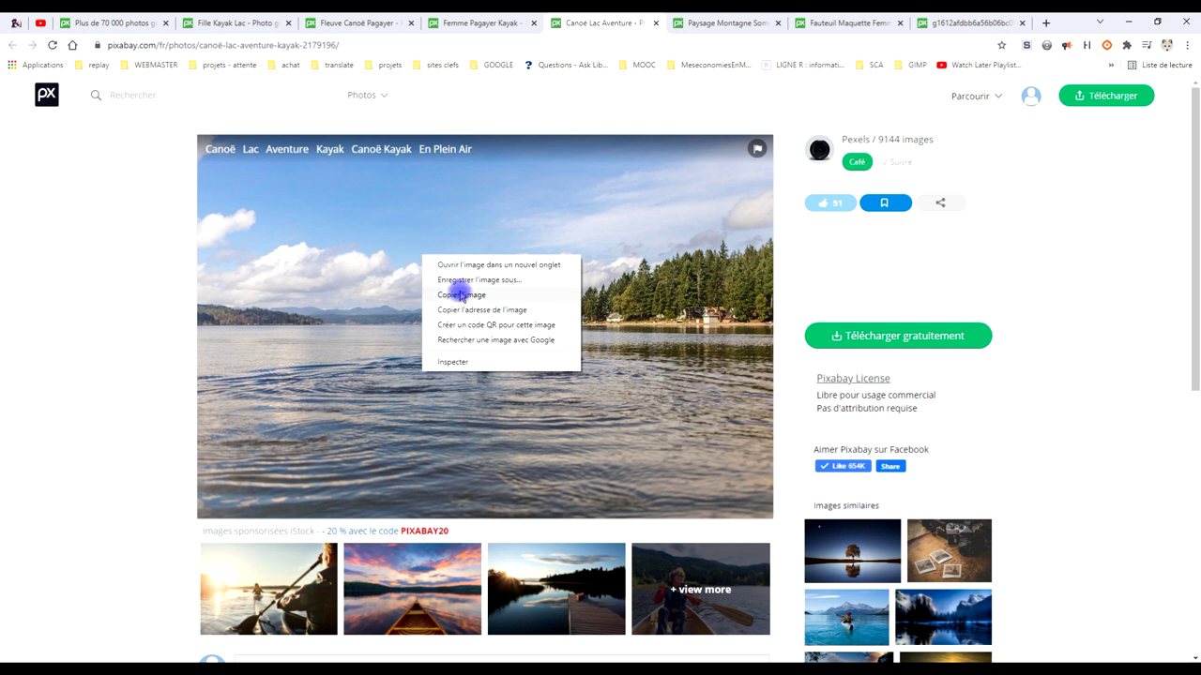
{"action": "right_click", "coordinate": [556, 197]}
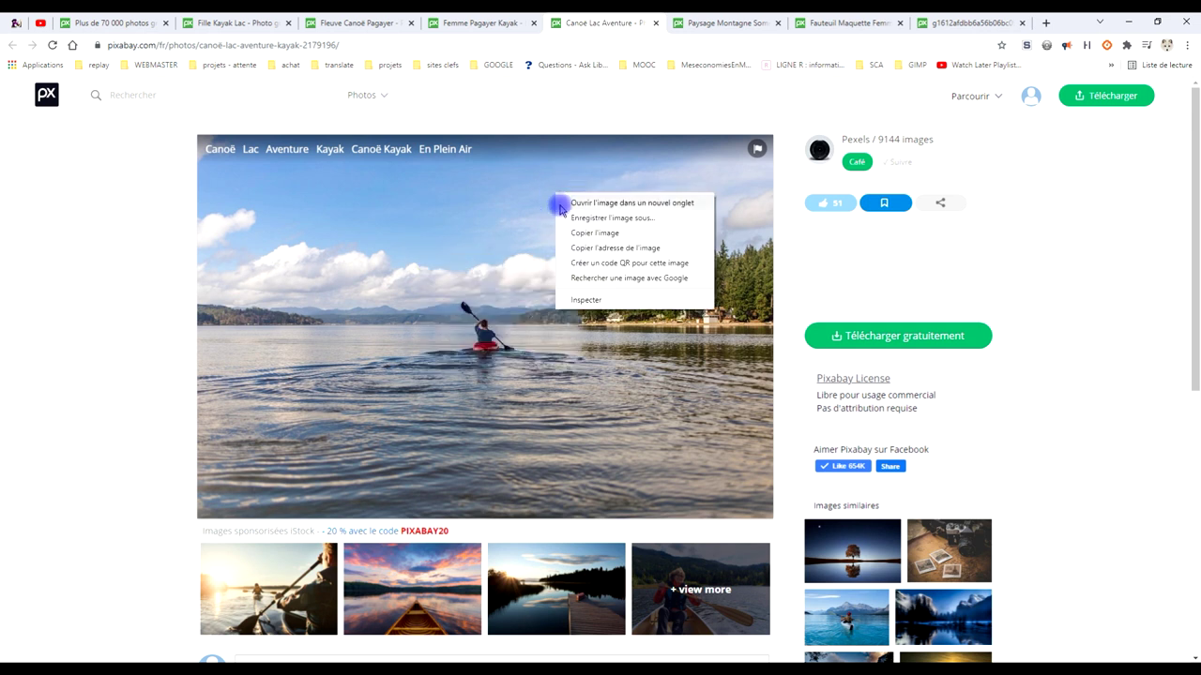
{"action": "left_click", "coordinate": [611, 234]}
{"action": "left_click", "coordinate": [208, 656]}
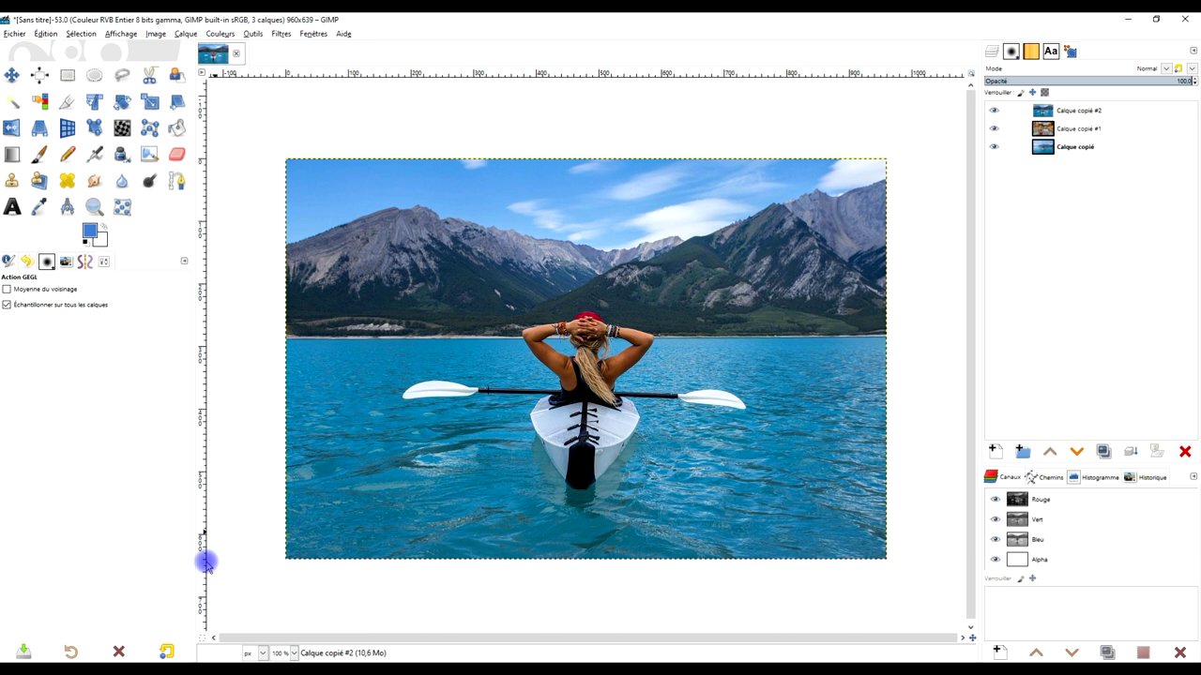
Paste the lake canoe photo as a fourth layer and toggle layer visibility to check the stack
{"action": "left_click", "coordinate": [45, 33]}
{"action": "mouse_move", "coordinate": [72, 183]}
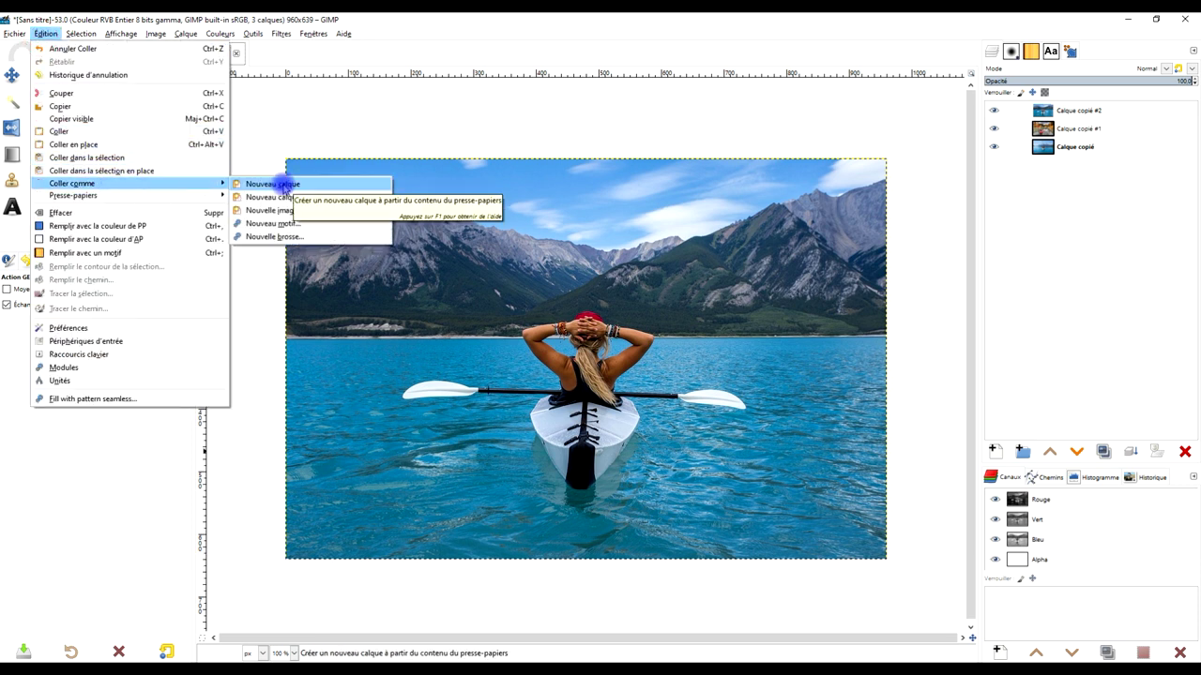
{"action": "left_click", "coordinate": [284, 184]}
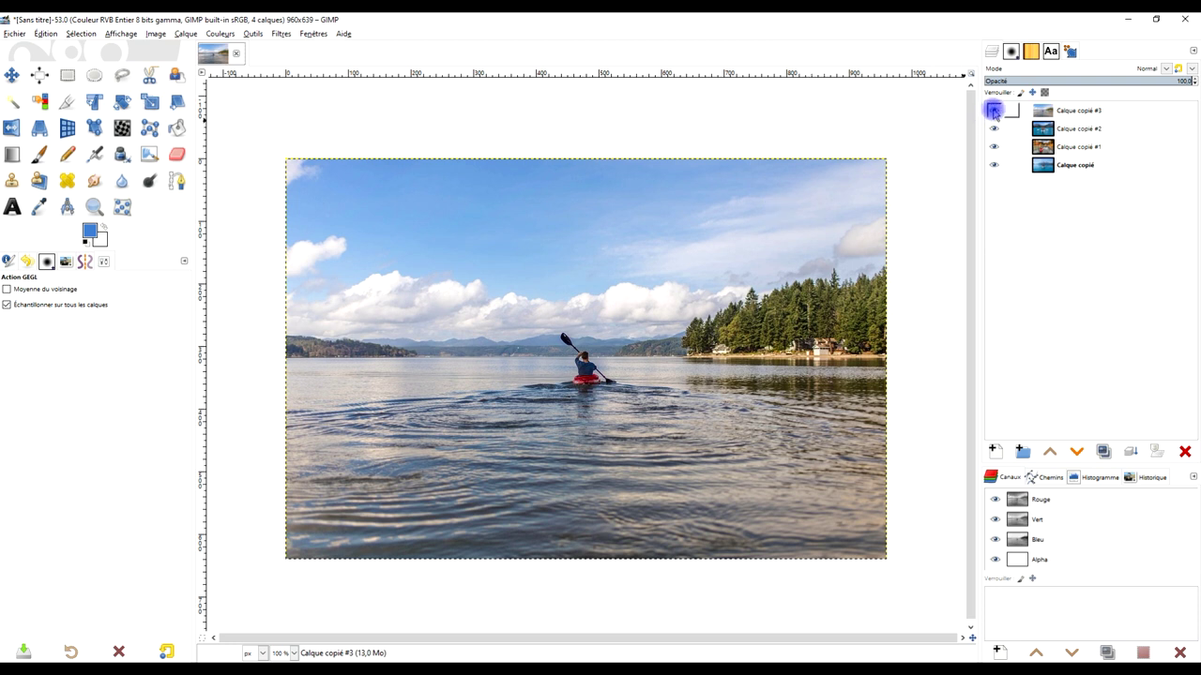
{"action": "left_click", "coordinate": [993, 111]}
{"action": "left_click", "coordinate": [994, 128]}
{"action": "left_click", "coordinate": [993, 146]}
{"action": "left_click", "coordinate": [993, 146]}
{"action": "left_click", "coordinate": [994, 129]}
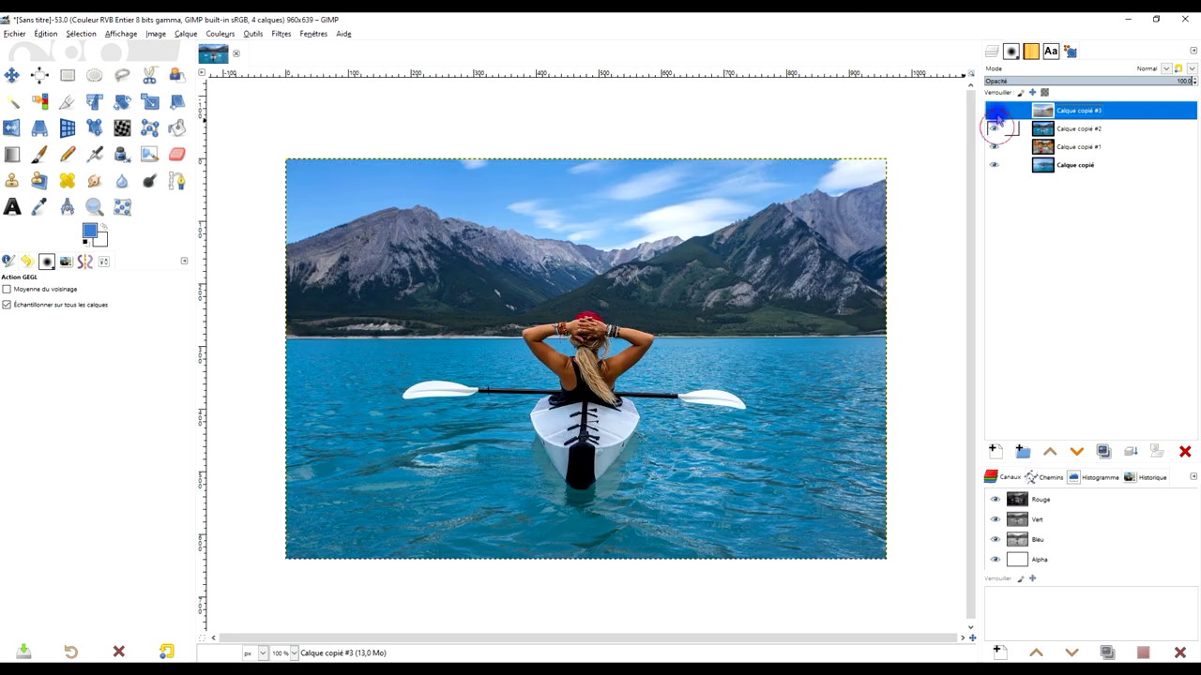
{"action": "left_click", "coordinate": [994, 112]}
{"action": "left_click", "coordinate": [278, 33]}
{"action": "mouse_move", "coordinate": [354, 253]}
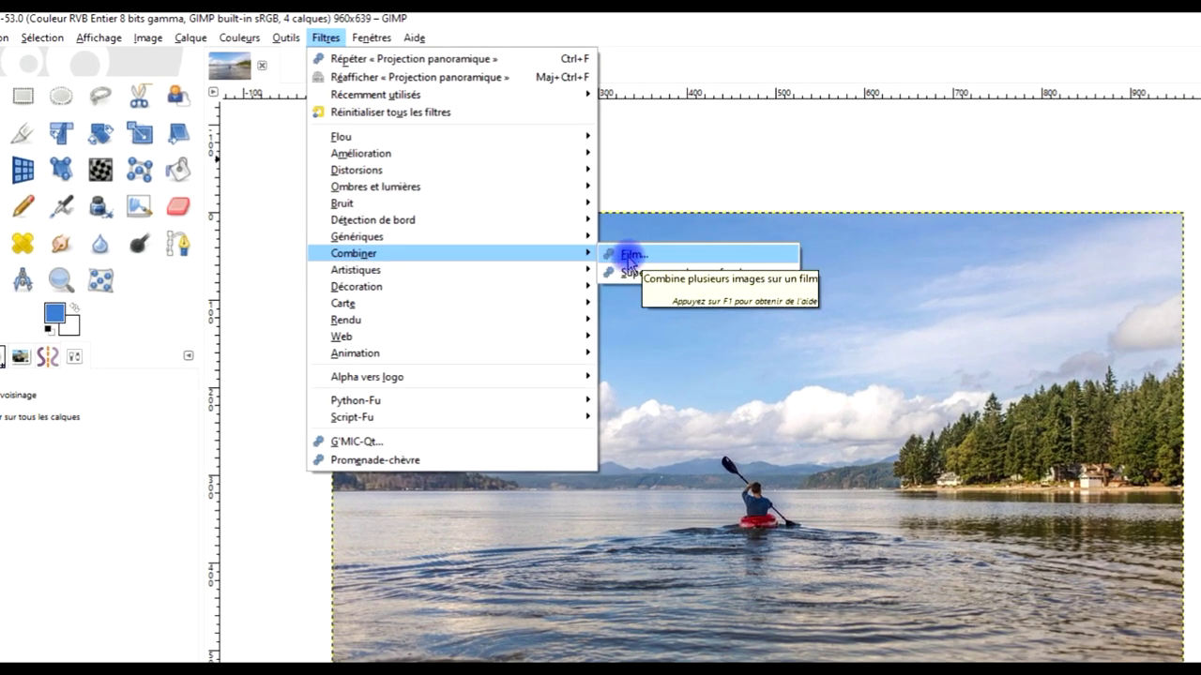
Build a 401-pixel-high numbered film strip from the four kayak layers with the Film filter
{"action": "left_click", "coordinate": [629, 256]}
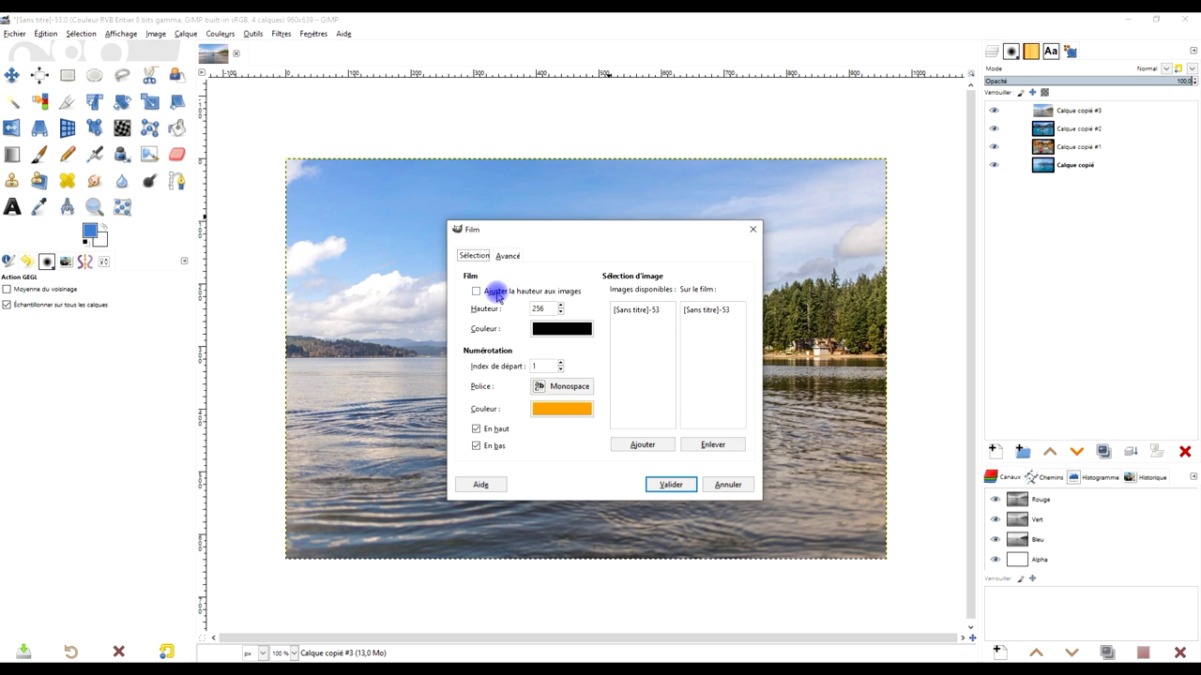
{"action": "left_click", "coordinate": [555, 311]}
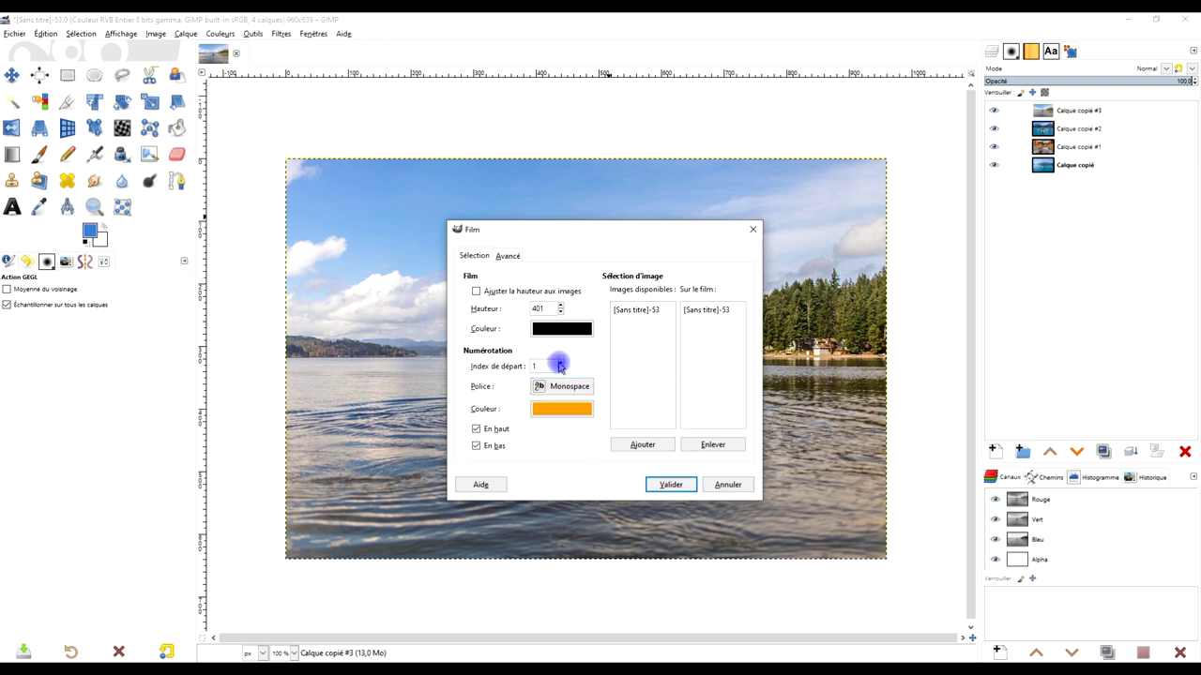
{"action": "left_click", "coordinate": [511, 258]}
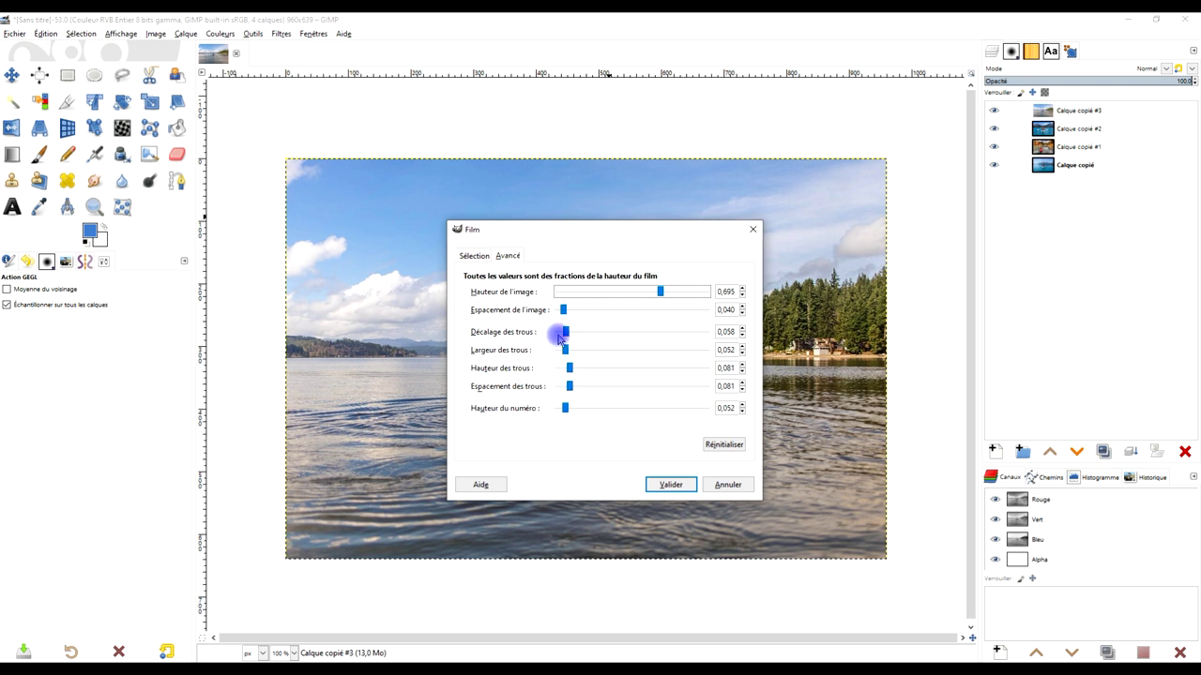
{"action": "left_click", "coordinate": [476, 257]}
{"action": "left_click", "coordinate": [671, 485]}
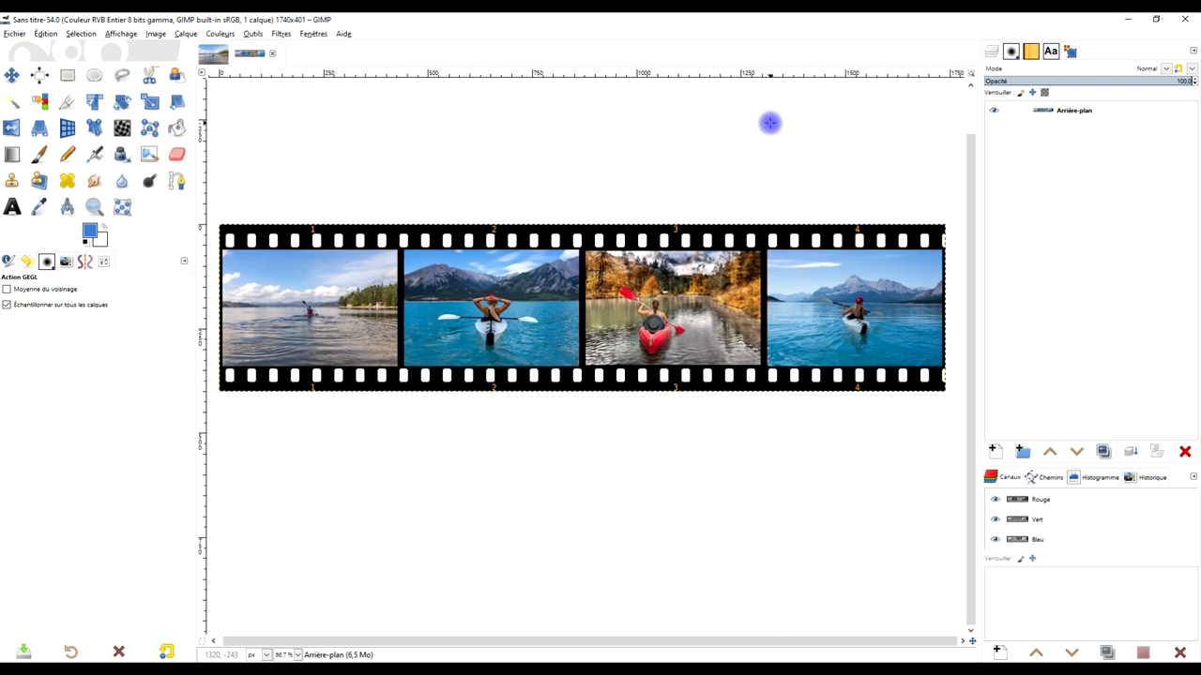
Add an alpha channel and enlarge the canvas to 248.63% height (1740×997), strip centred
{"action": "right_click", "coordinate": [1049, 111]}
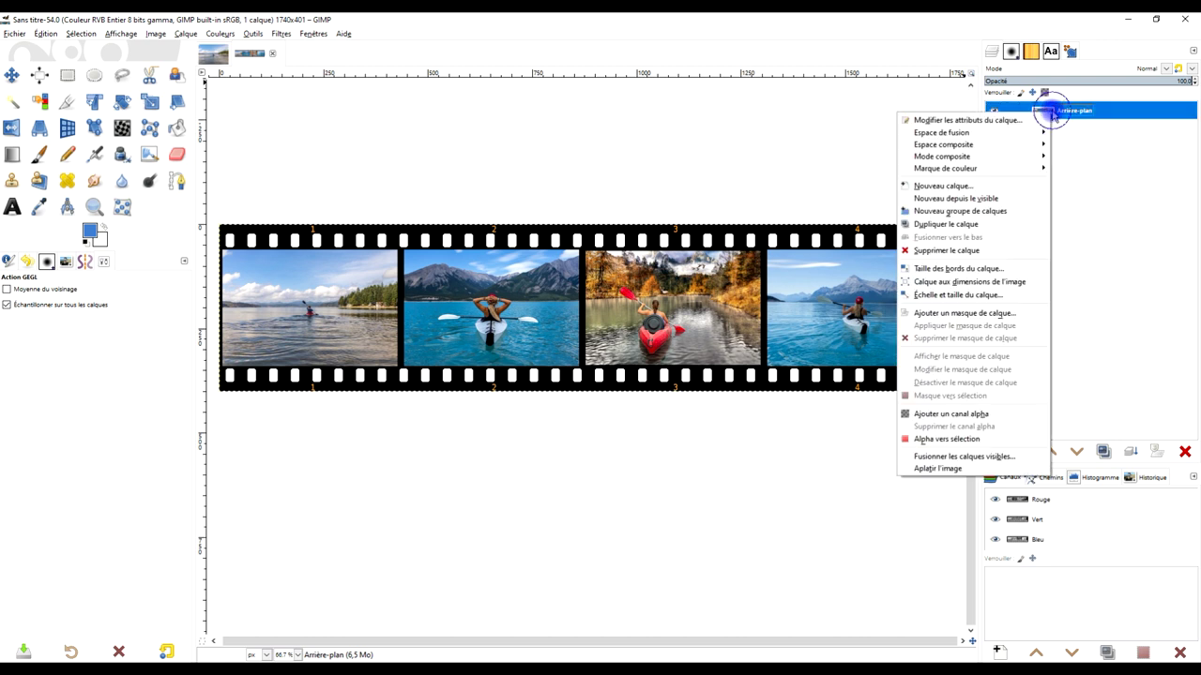
{"action": "left_click", "coordinate": [975, 415]}
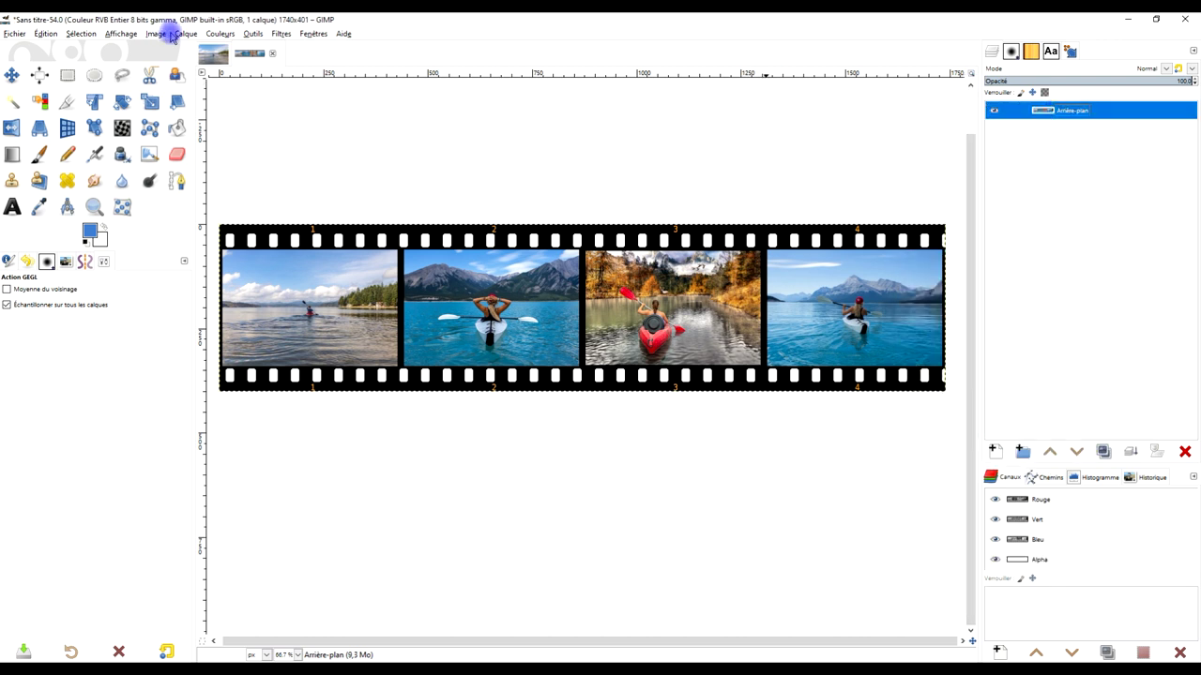
{"action": "left_click", "coordinate": [185, 34]}
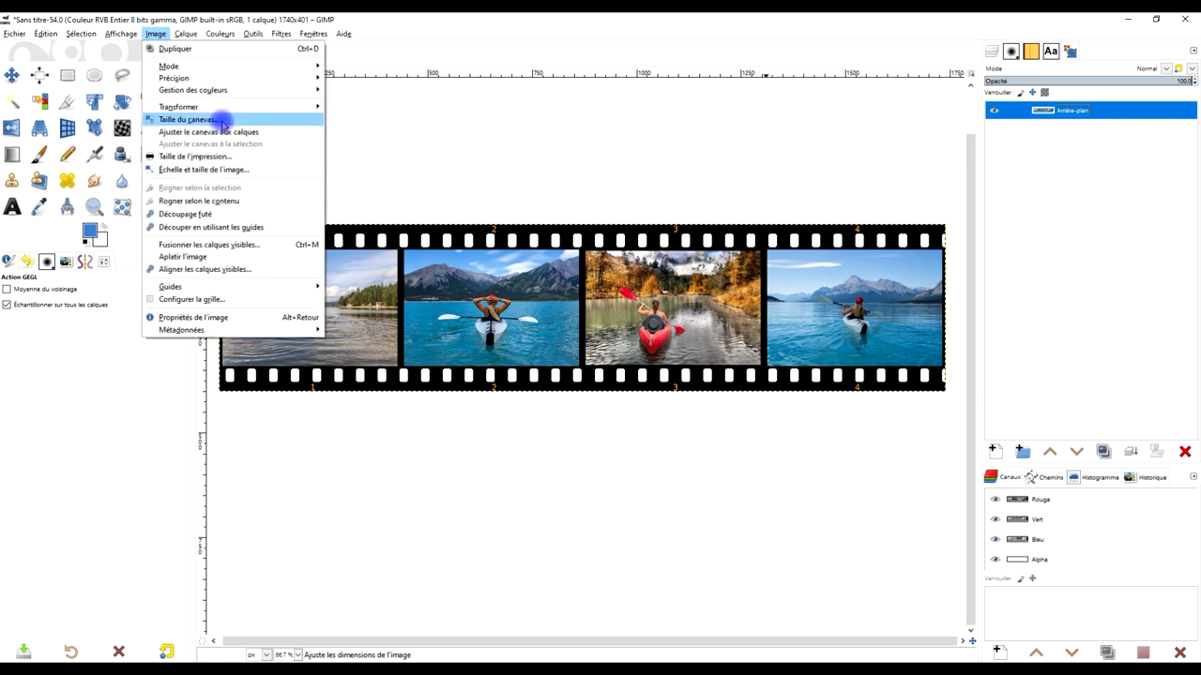
{"action": "left_click", "coordinate": [215, 119]}
{"action": "left_click", "coordinate": [576, 286]}
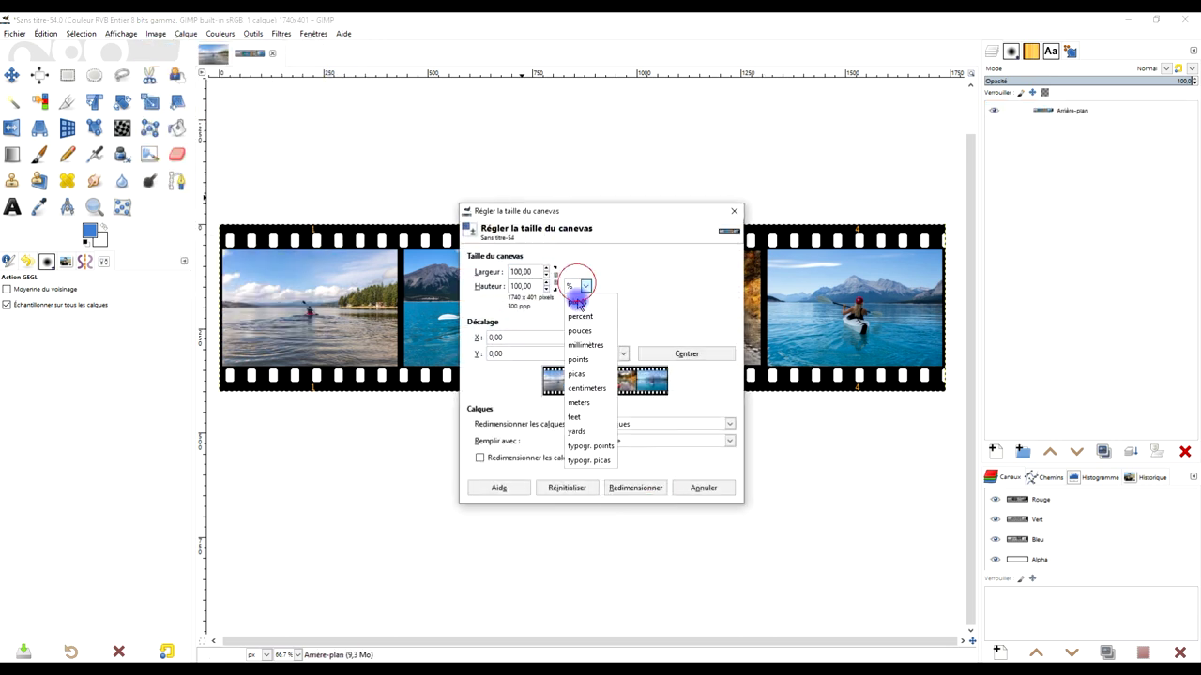
{"action": "left_click", "coordinate": [585, 313]}
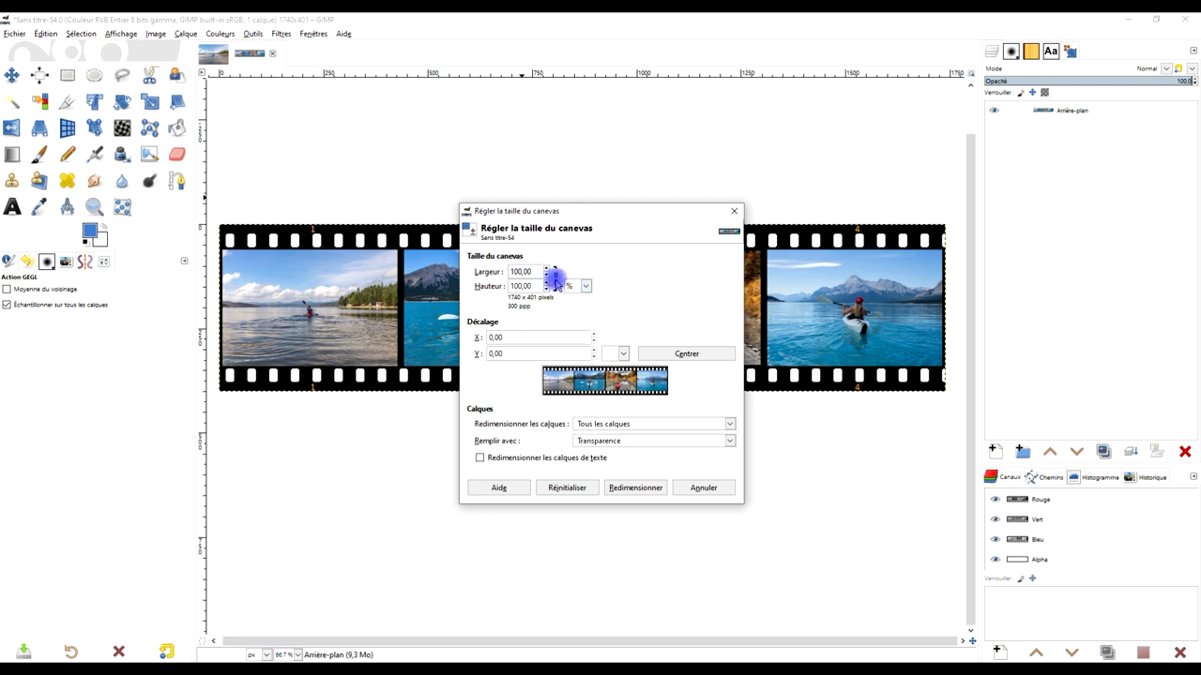
{"action": "left_click_drag", "start_coordinate": [547, 278], "coordinate": [548, 283]}
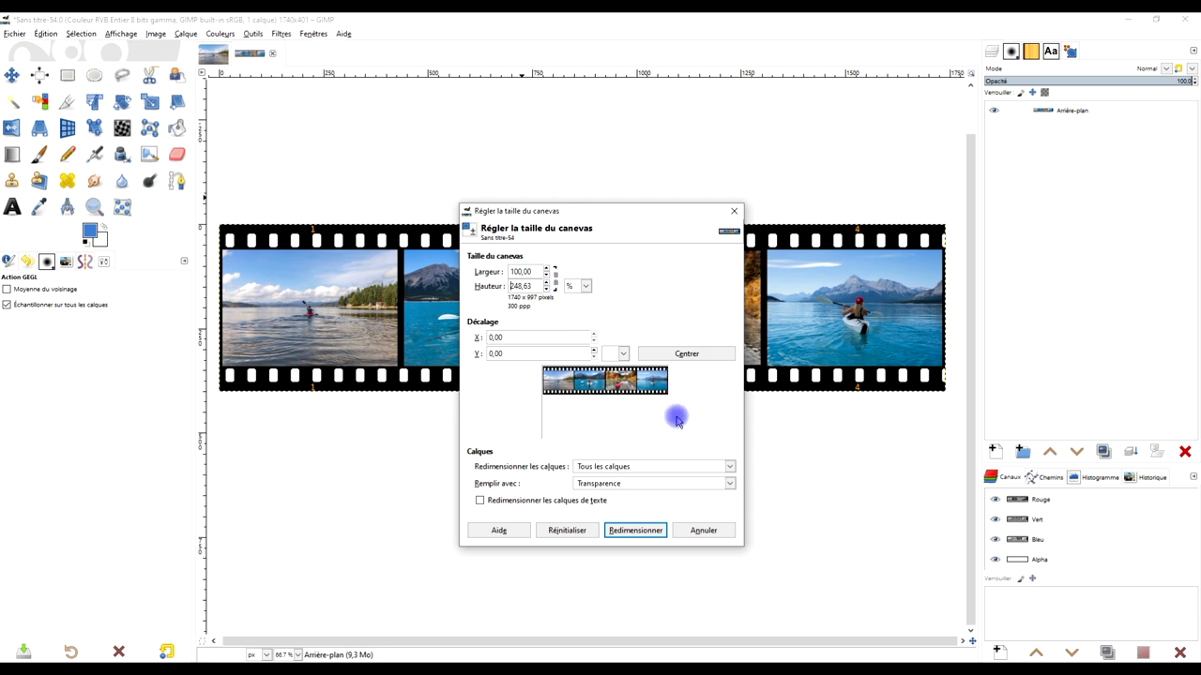
{"action": "left_click", "coordinate": [685, 353]}
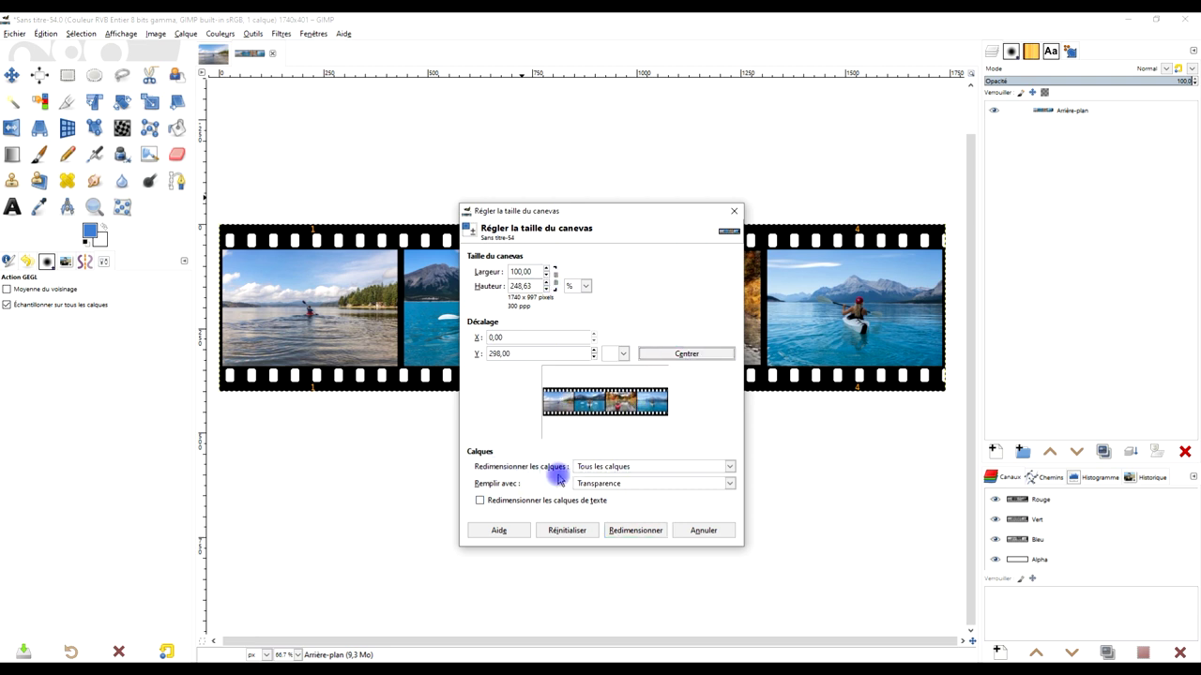
{"action": "left_click", "coordinate": [643, 531]}
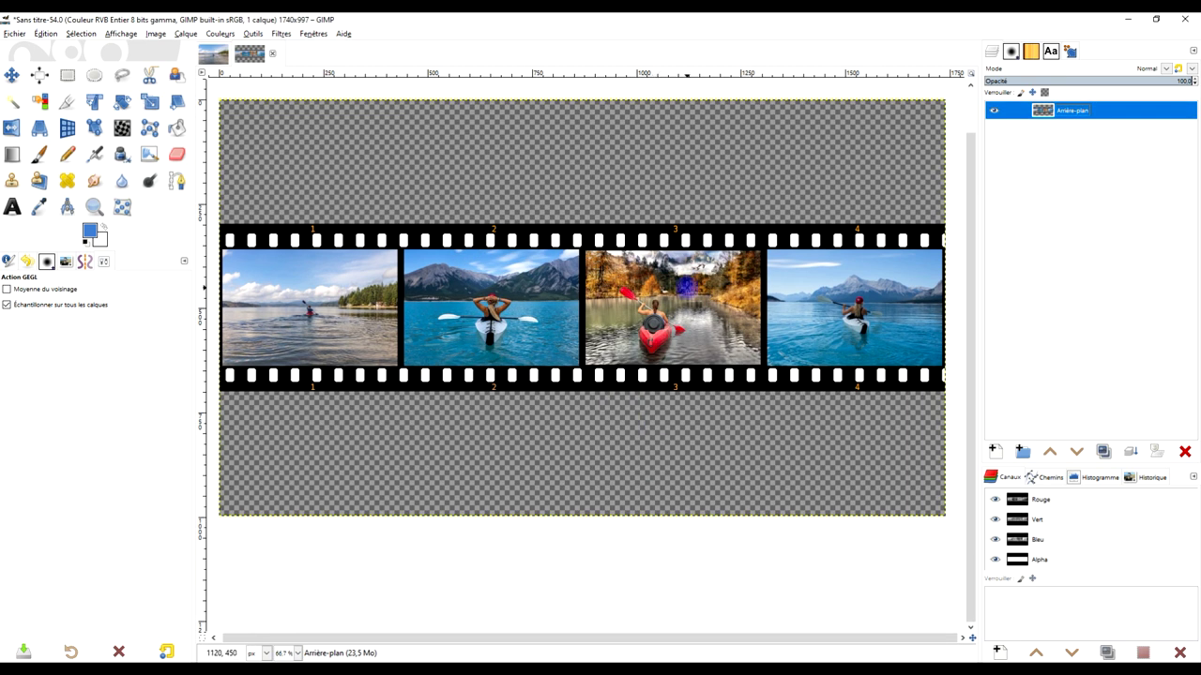
{"action": "left_click", "coordinate": [278, 33]}
{"action": "mouse_move", "coordinate": [353, 261]}
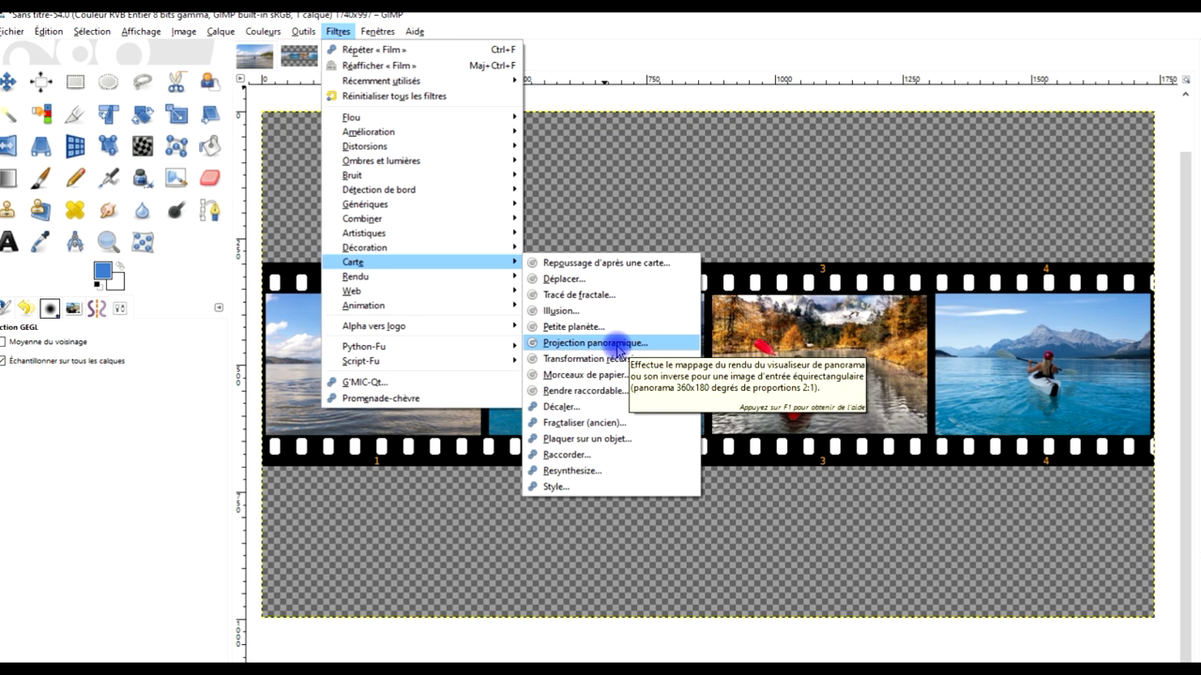
Start Panorama Projection, lowering the zoom and rotating the view to show the strip
{"action": "left_click", "coordinate": [618, 348]}
{"action": "left_click", "coordinate": [62, 276]}
{"action": "left_click_drag", "start_coordinate": [60, 277], "coordinate": [41, 277]}
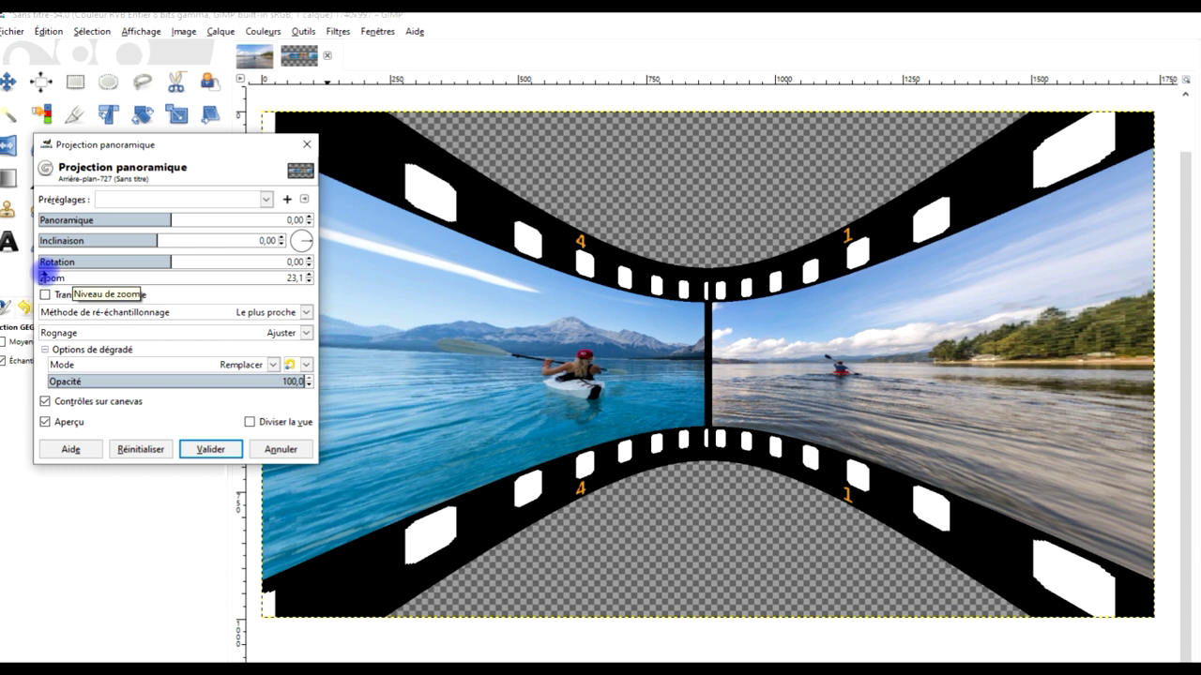
{"action": "scroll", "coordinate": [42, 275], "scroll_direction": "down", "scroll_amount": 1}
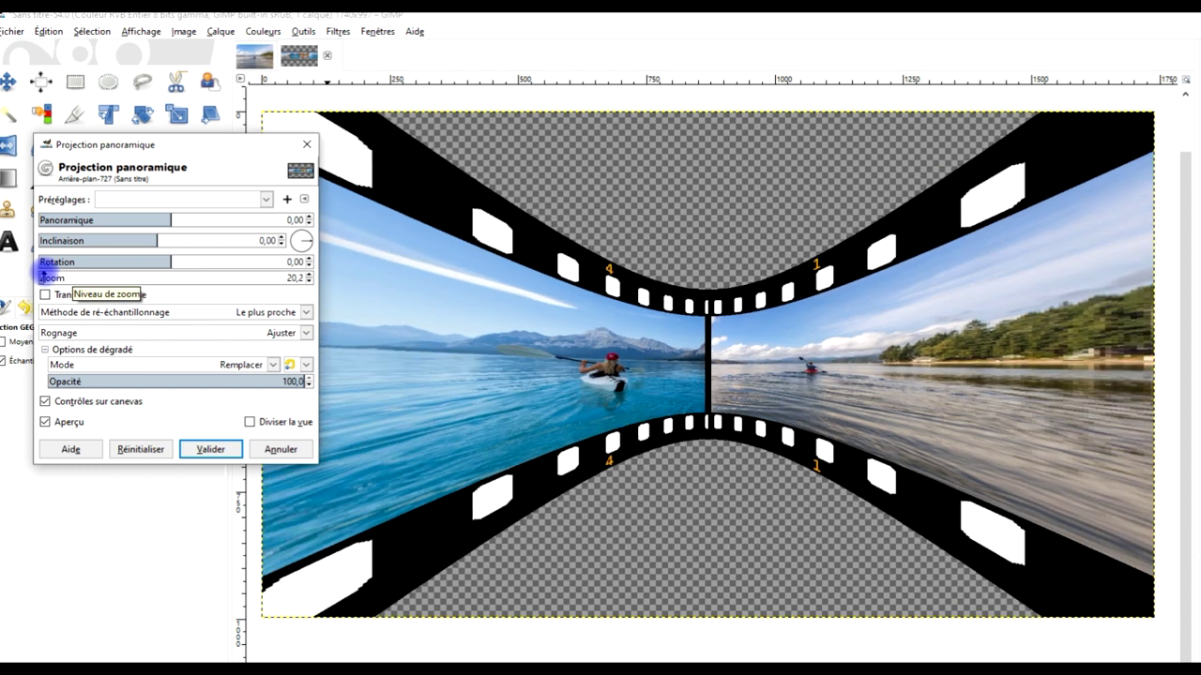
{"action": "scroll", "coordinate": [43, 275], "scroll_direction": "up", "scroll_amount": 8}
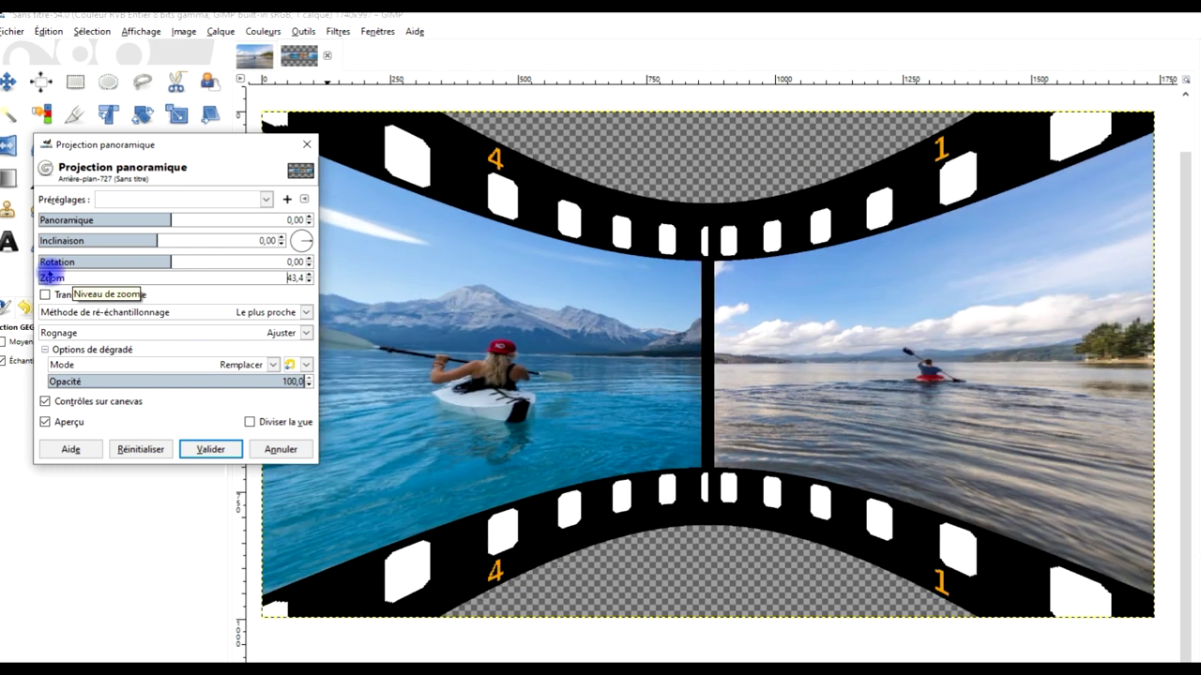
{"action": "scroll", "coordinate": [41, 275], "scroll_direction": "down", "scroll_amount": 1}
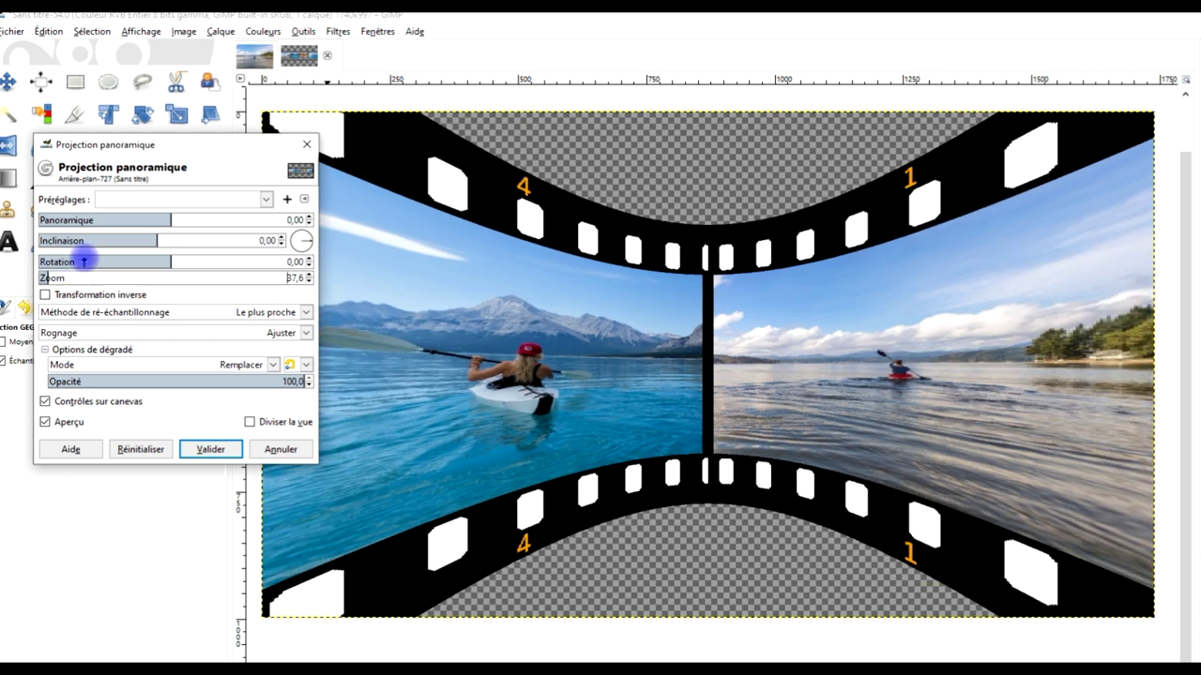
{"action": "mouse_move", "coordinate": [168, 218]}
{"action": "left_mouse_down"}
{"action": "mouse_move", "coordinate": [101, 215]}
{"action": "mouse_move", "coordinate": [90, 195]}
{"action": "left_mouse_up"}
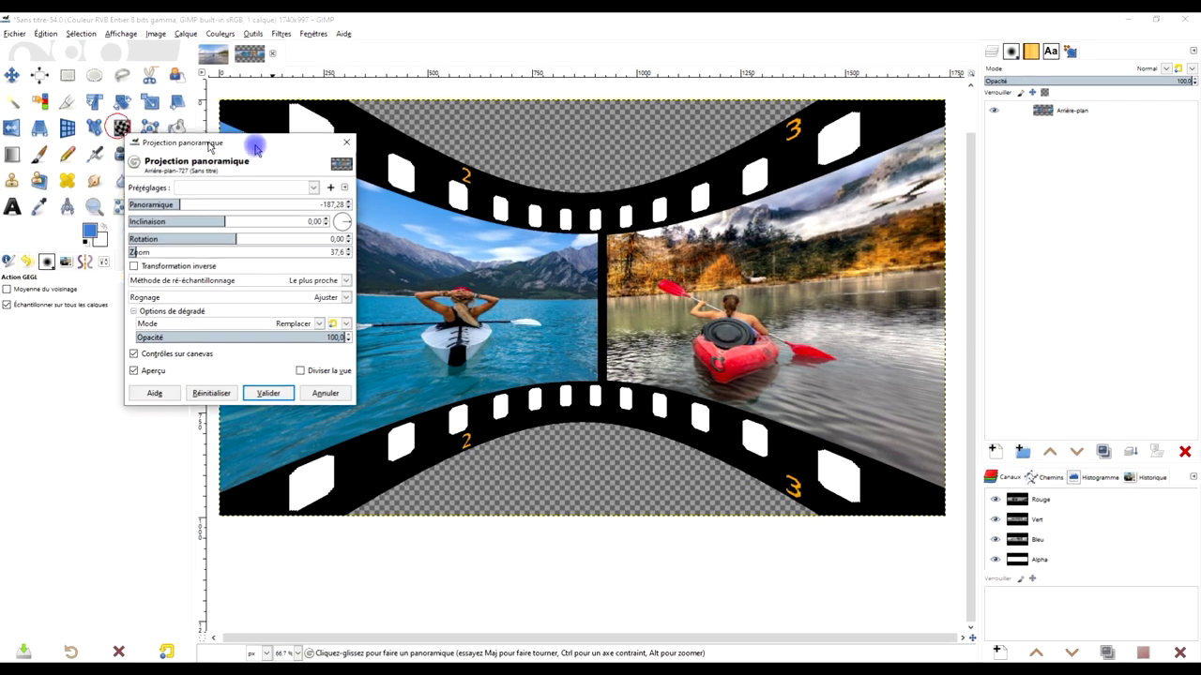
Fine-tune pan to -189,36 and zoom to 43,4, recentring frames 2 and 3
{"action": "mouse_move", "coordinate": [249, 142]}
{"action": "left_mouse_down"}
{"action": "mouse_move", "coordinate": [1051, 204]}
{"action": "mouse_move", "coordinate": [1043, 167]}
{"action": "left_mouse_up"}
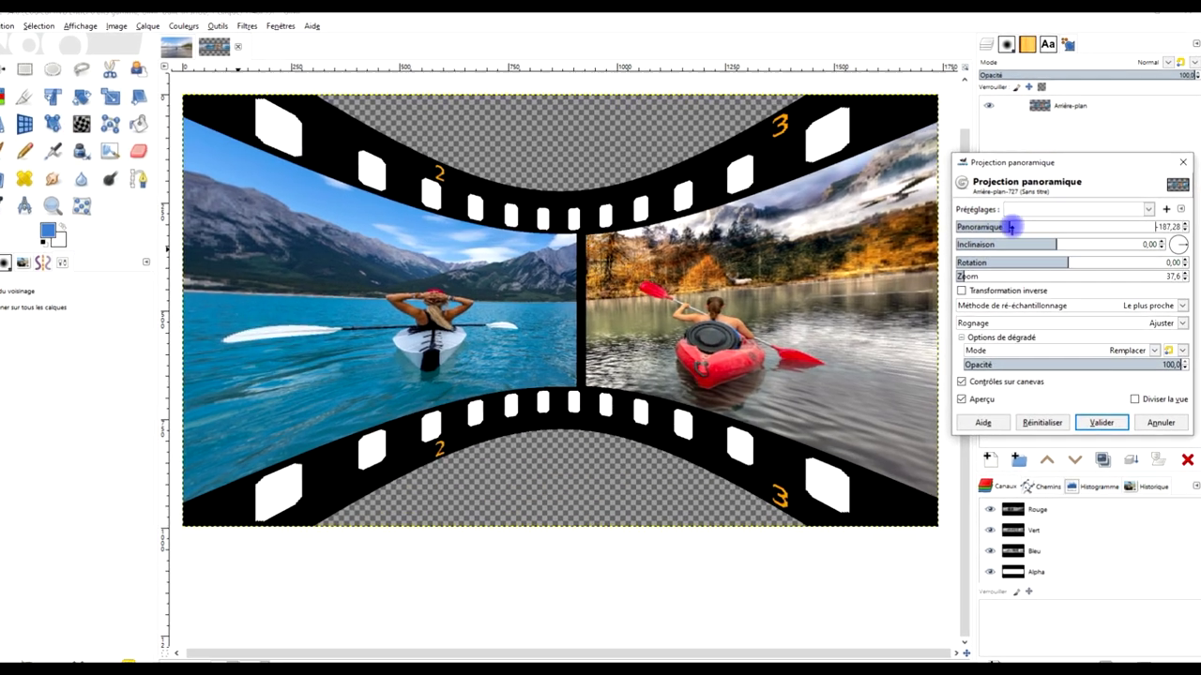
{"action": "left_click", "coordinate": [1013, 226]}
{"action": "left_click_drag", "start_coordinate": [1002, 225], "coordinate": [1005, 226]}
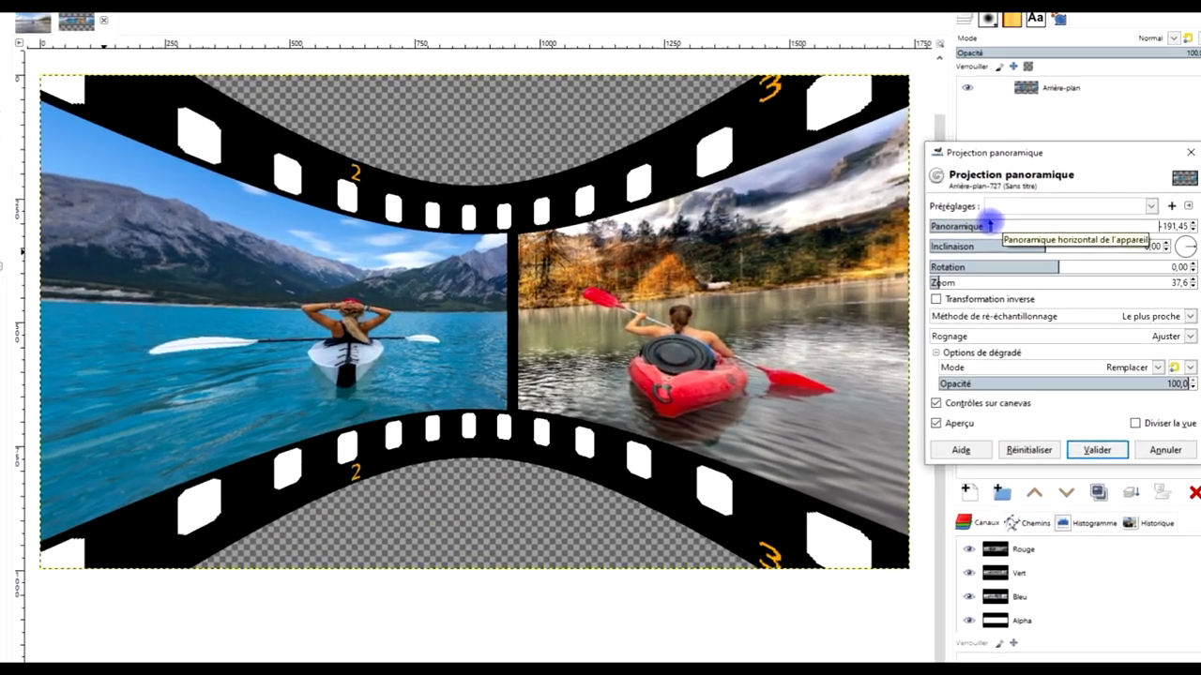
{"action": "left_click_drag", "start_coordinate": [931, 279], "coordinate": [933, 284]}
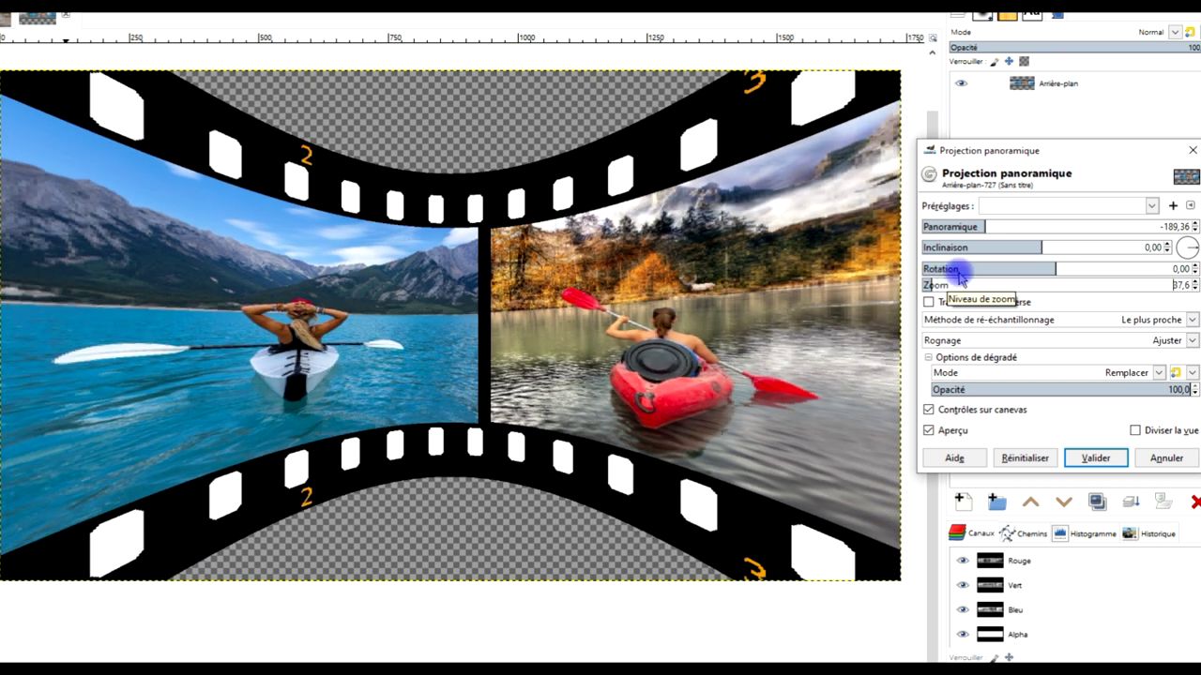
{"action": "left_click_drag", "start_coordinate": [983, 225], "coordinate": [986, 226]}
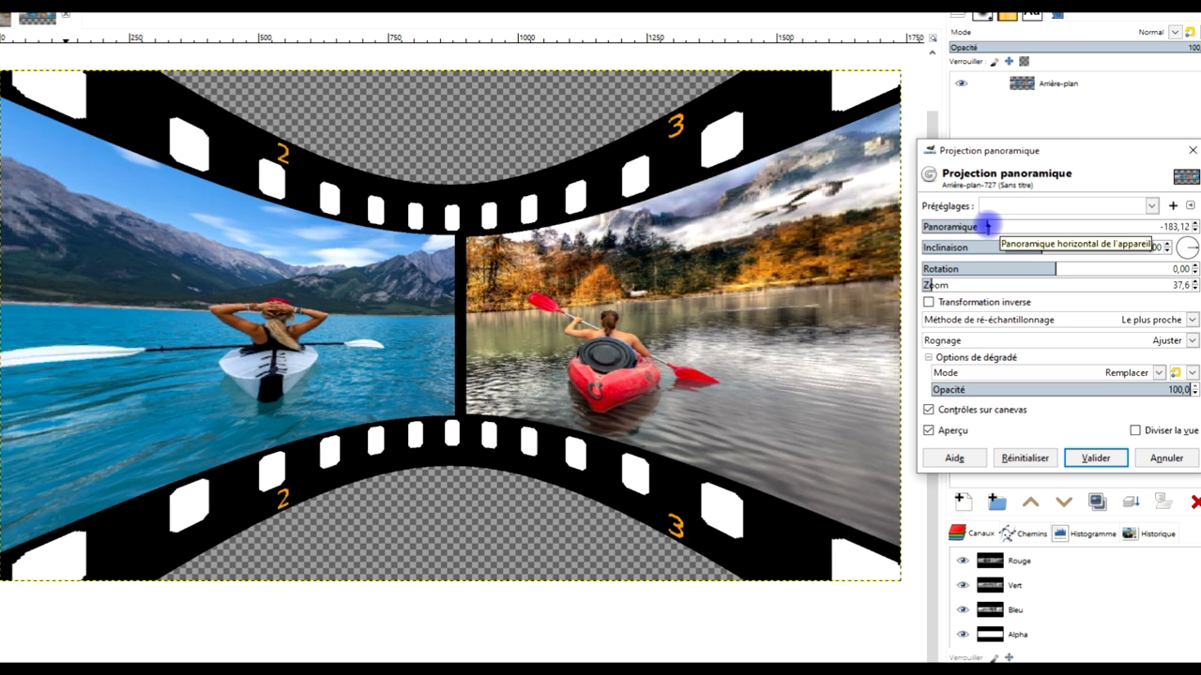
{"action": "scroll", "coordinate": [935, 285], "scroll_direction": "up", "scroll_amount": 2}
{"action": "scroll", "coordinate": [935, 284], "scroll_direction": "down", "scroll_amount": 2}
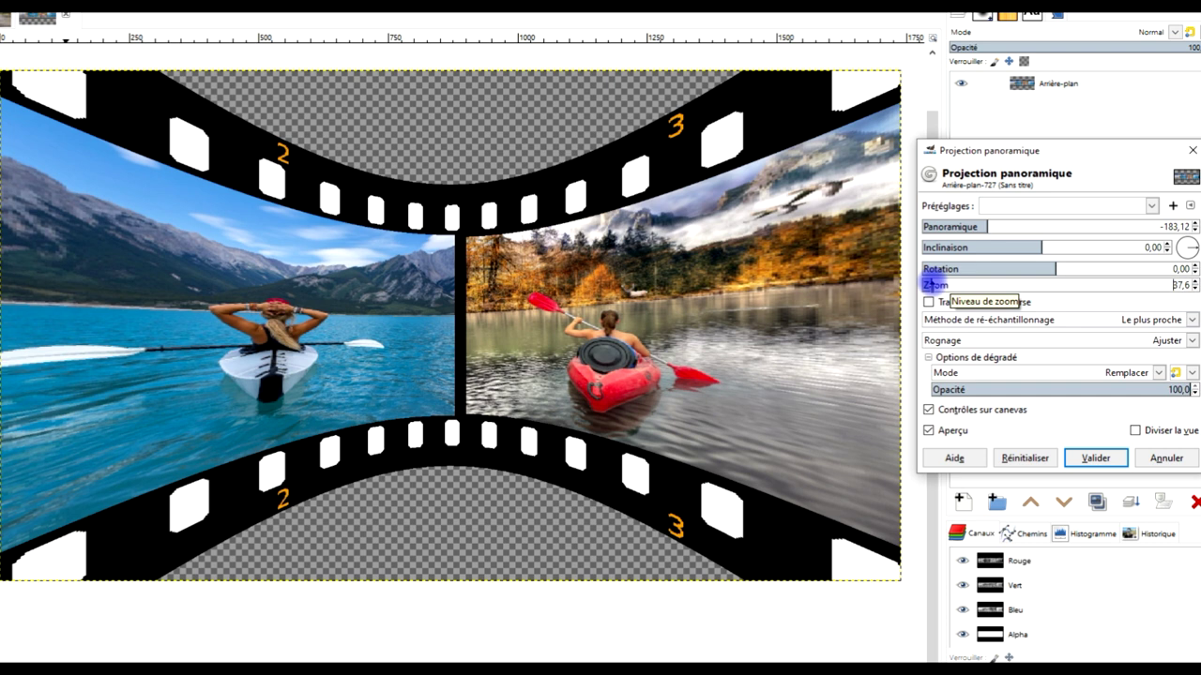
{"action": "scroll", "coordinate": [931, 285], "scroll_direction": "down", "scroll_amount": 2}
{"action": "scroll", "coordinate": [931, 284], "scroll_direction": "down", "scroll_amount": 2}
{"action": "scroll", "coordinate": [932, 284], "scroll_direction": "down", "scroll_amount": 2}
{"action": "scroll", "coordinate": [931, 284], "scroll_direction": "down", "scroll_amount": 2}
{"action": "scroll", "coordinate": [925, 284], "scroll_direction": "down", "scroll_amount": 2}
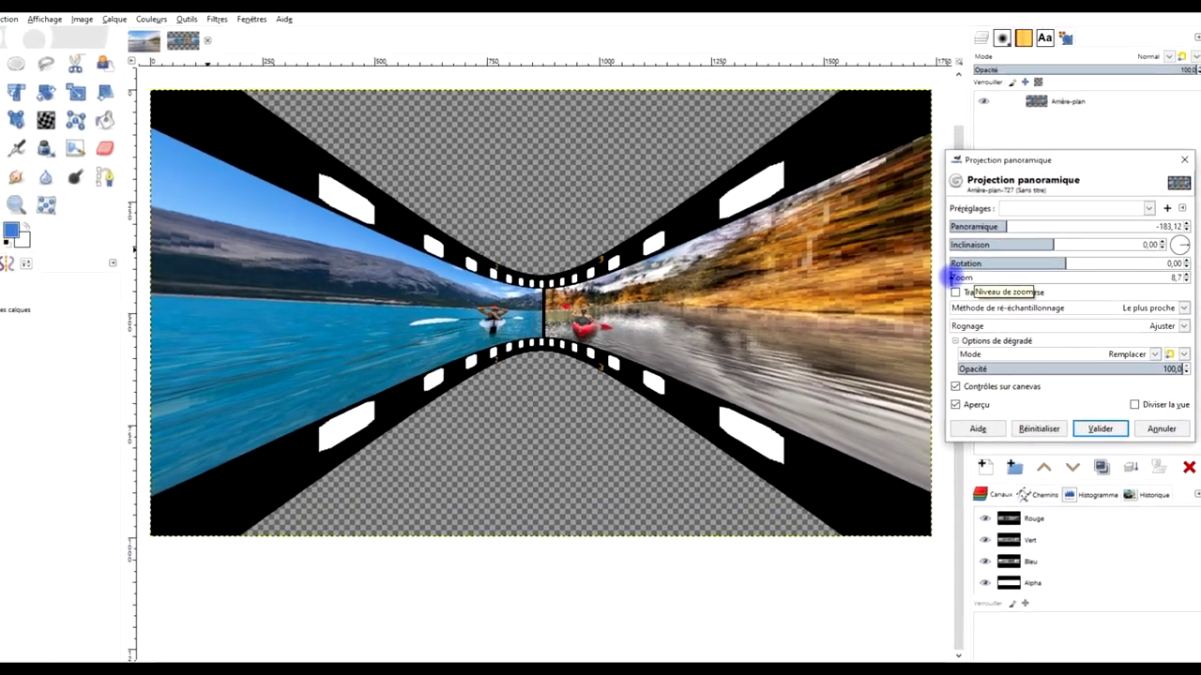
{"action": "scroll", "coordinate": [952, 278], "scroll_direction": "down", "scroll_amount": 2}
{"action": "scroll", "coordinate": [964, 274], "scroll_direction": "up", "scroll_amount": 3}
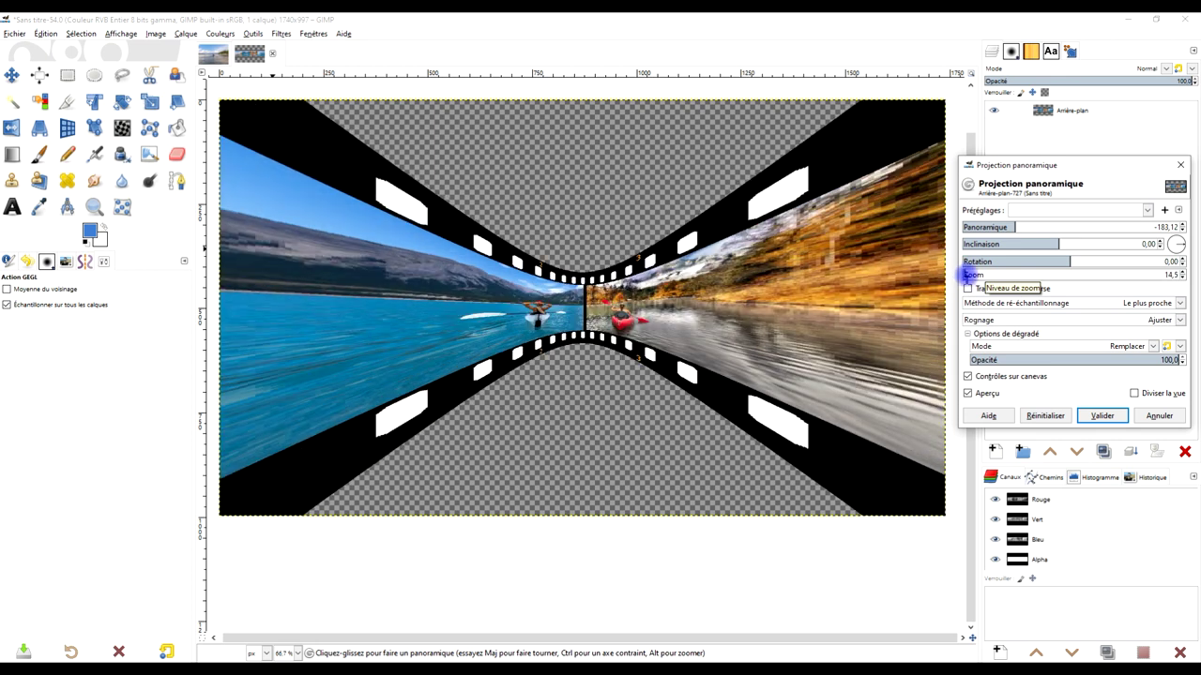
{"action": "scroll", "coordinate": [966, 274], "scroll_direction": "up", "scroll_amount": 3}
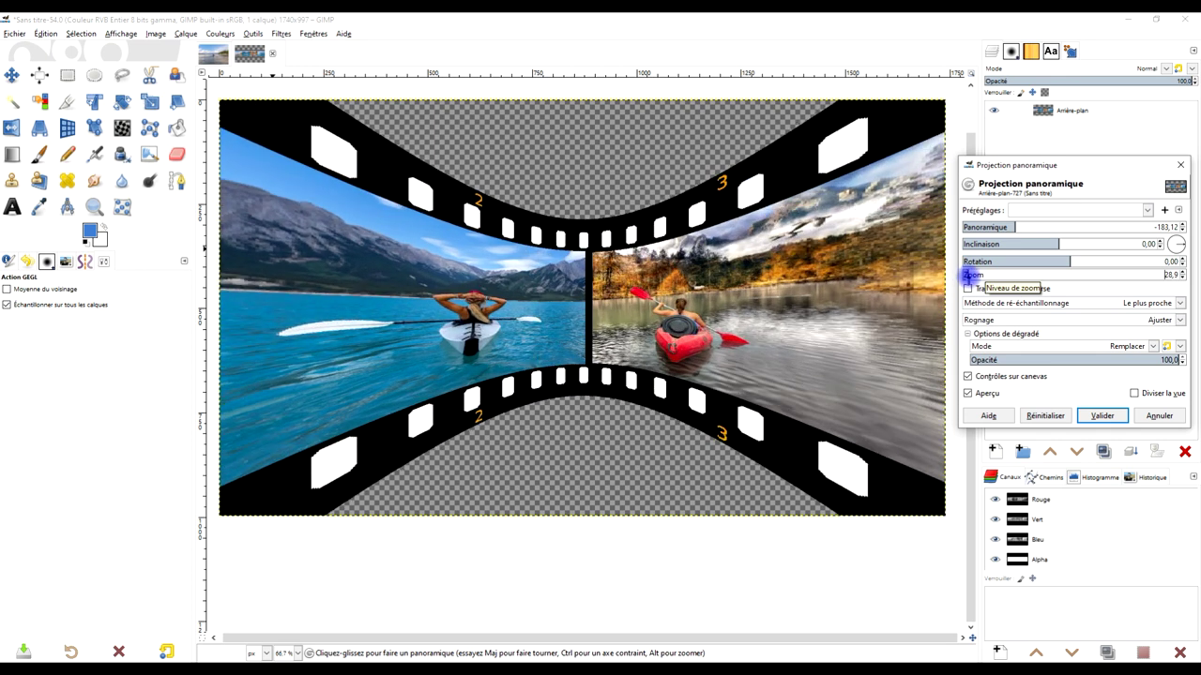
{"action": "scroll", "coordinate": [966, 275], "scroll_direction": "up", "scroll_amount": 1}
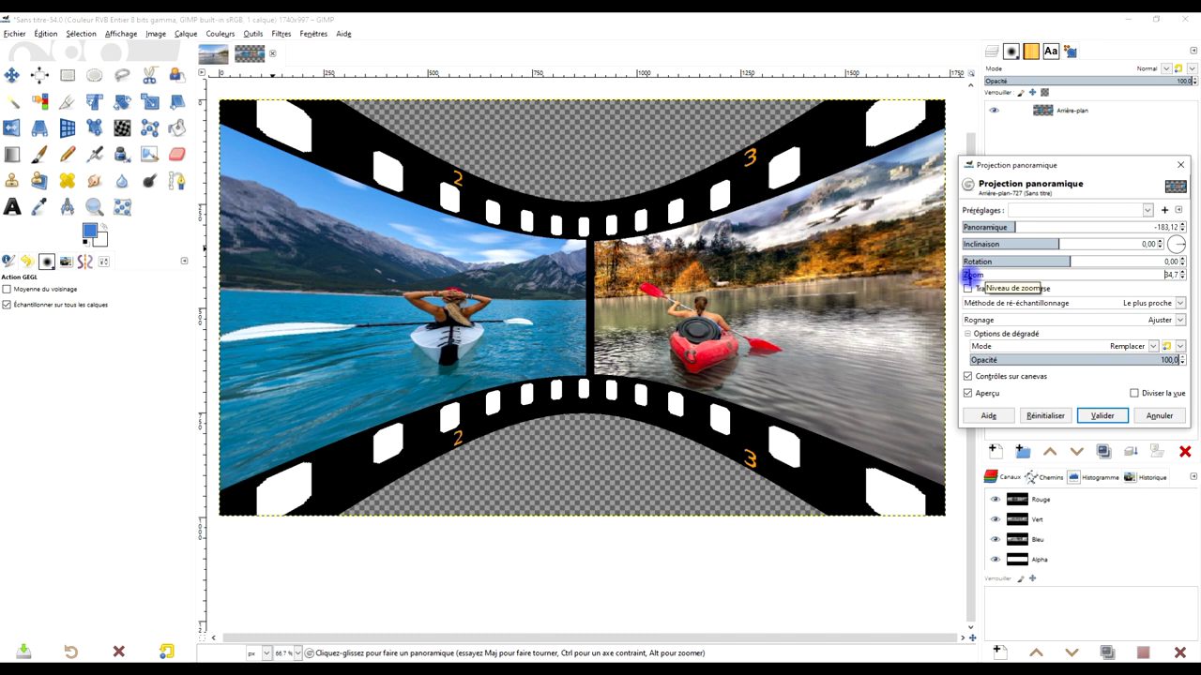
{"action": "scroll", "coordinate": [1013, 227], "scroll_direction": "down", "scroll_amount": 1}
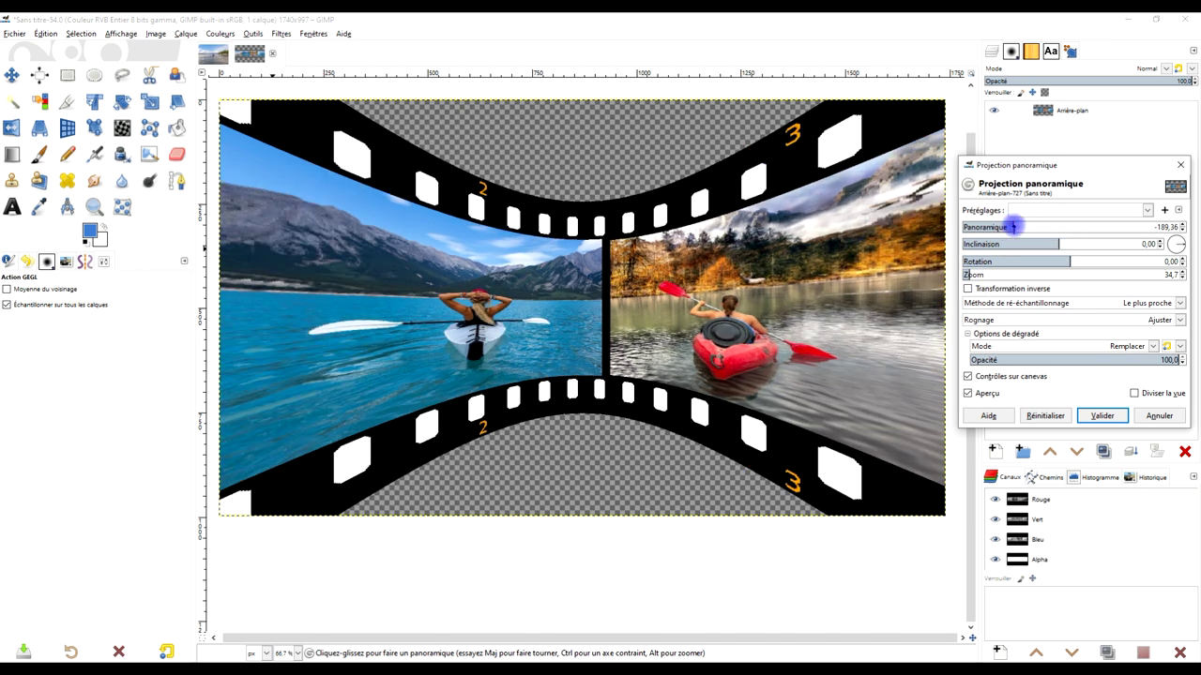
{"action": "scroll", "coordinate": [1013, 227], "scroll_direction": "down", "scroll_amount": 1}
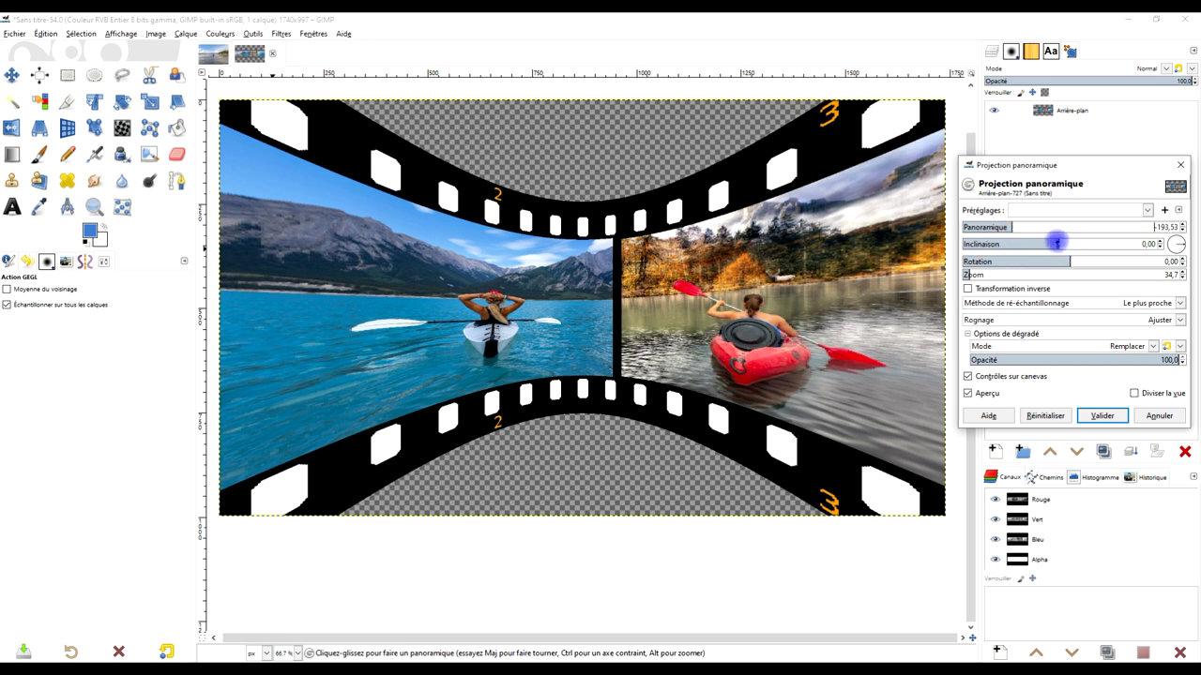
Reset the panorama rotation to 0 and step the tilt back toward zero
{"action": "left_click_drag", "start_coordinate": [1057, 242], "coordinate": [1065, 262]}
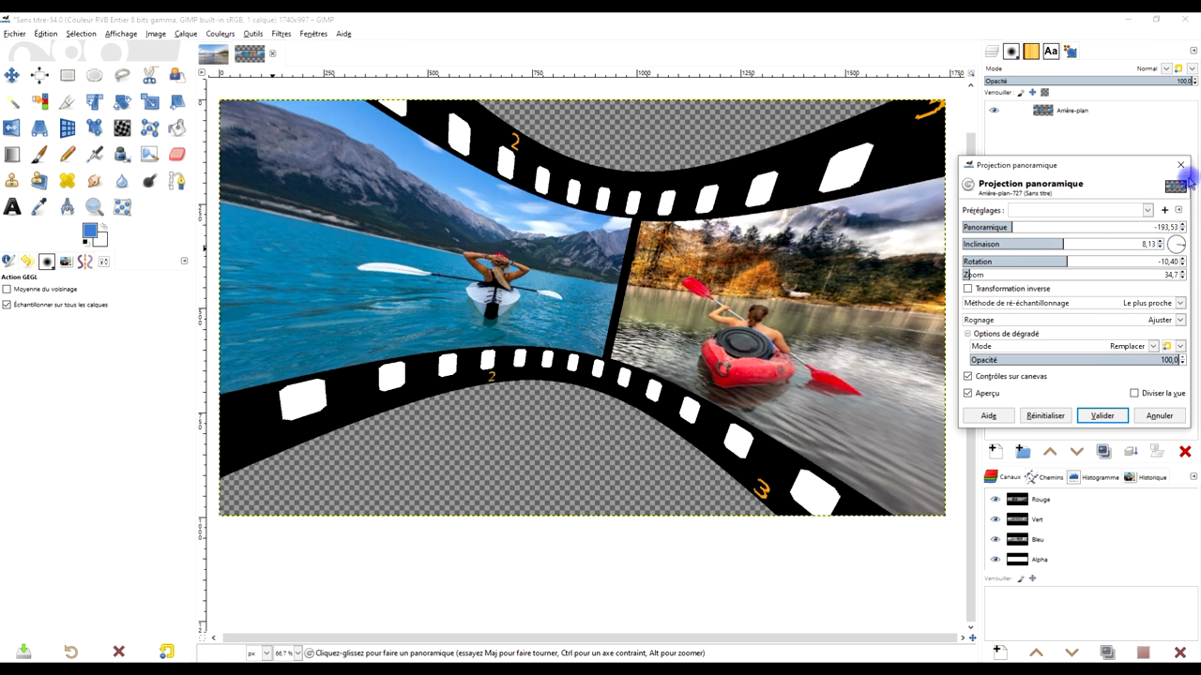
{"action": "key", "text": "Delete"}
{"action": "key", "text": "Delete"}
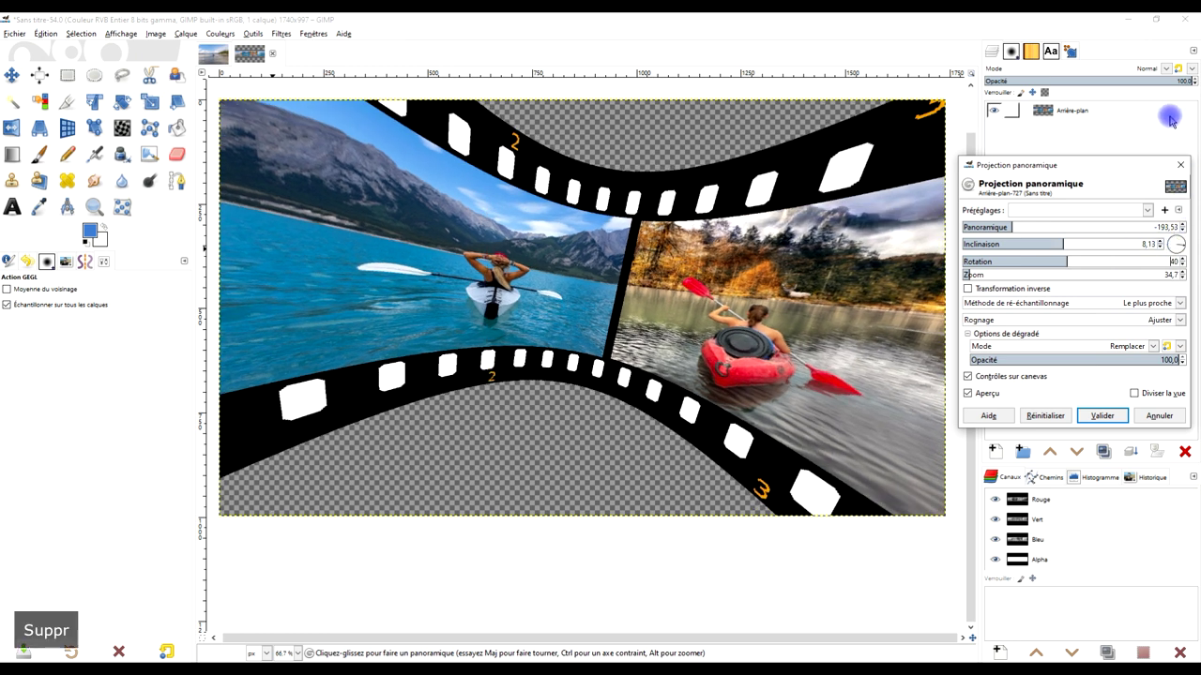
{"action": "key", "text": "Return"}
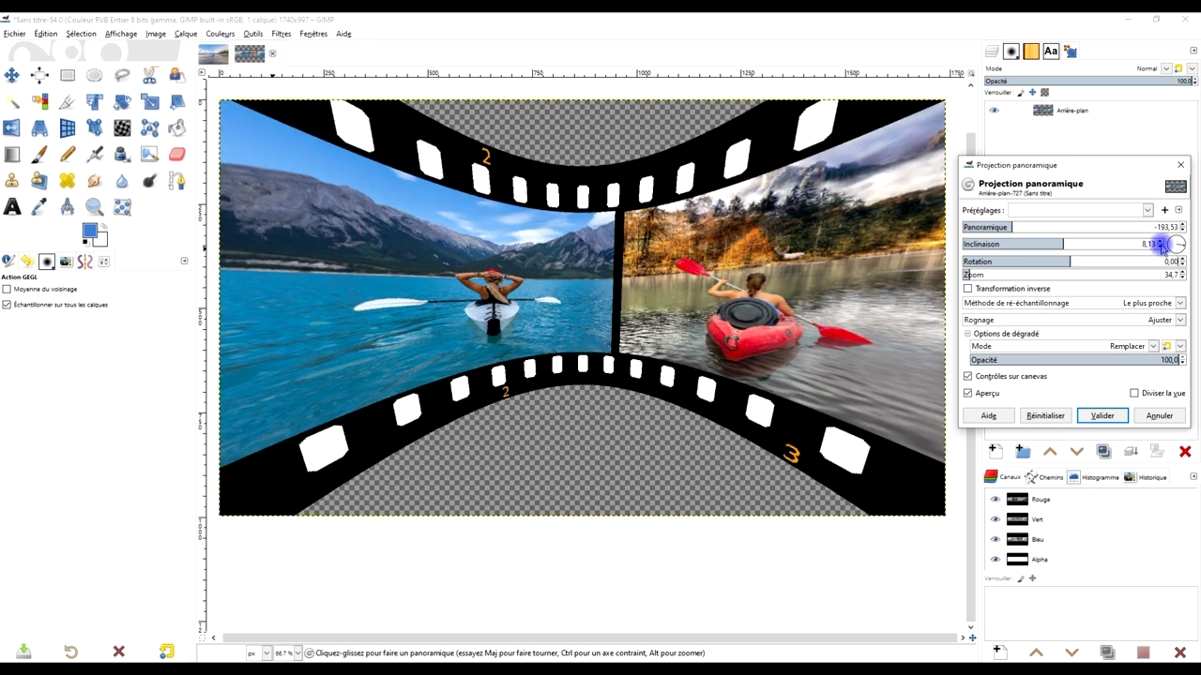
{"action": "left_click", "coordinate": [1160, 247]}
{"action": "left_click", "coordinate": [1160, 247]}
{"action": "left_click", "coordinate": [1160, 247]}
{"action": "left_click", "coordinate": [1161, 247]}
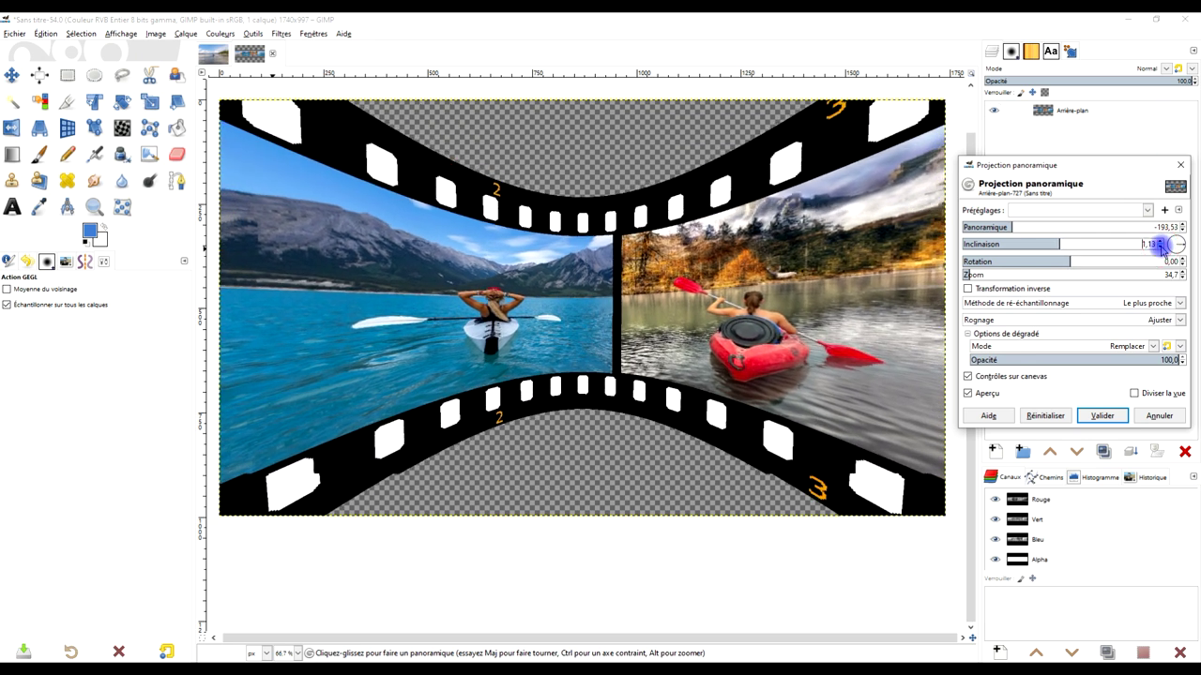
{"action": "left_click", "coordinate": [1161, 246]}
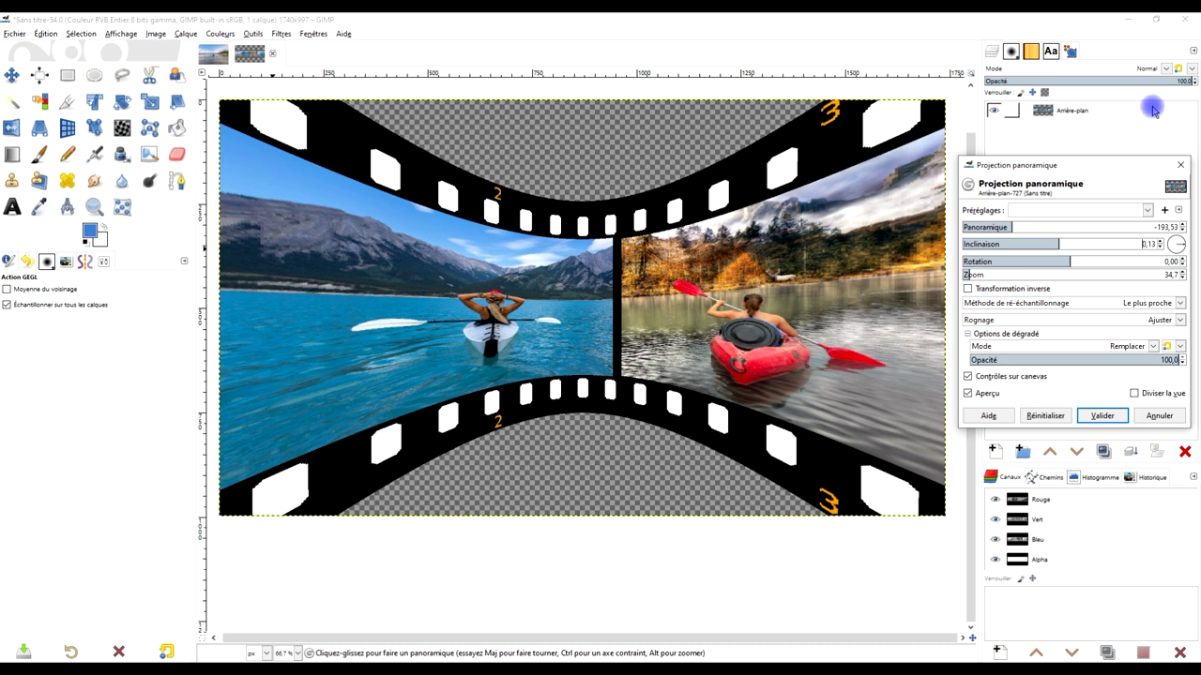
Raise the panorama pan in small steps to about -183,53
{"action": "left_click", "coordinate": [1183, 224]}
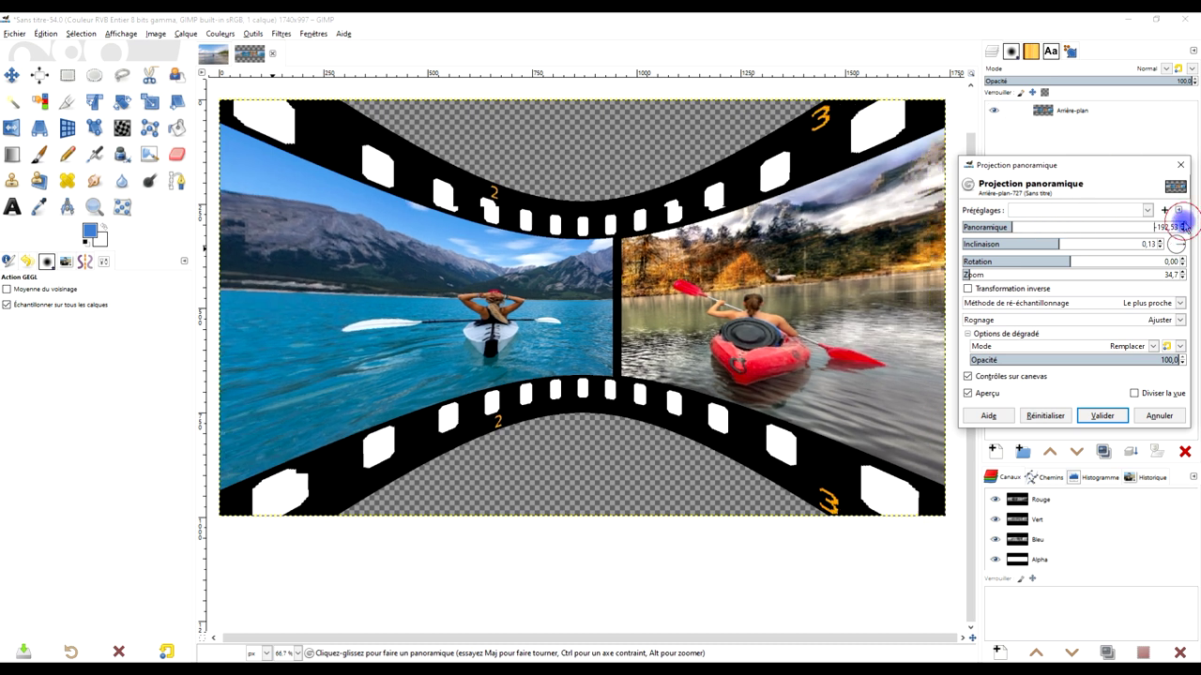
{"action": "left_click", "coordinate": [1184, 224]}
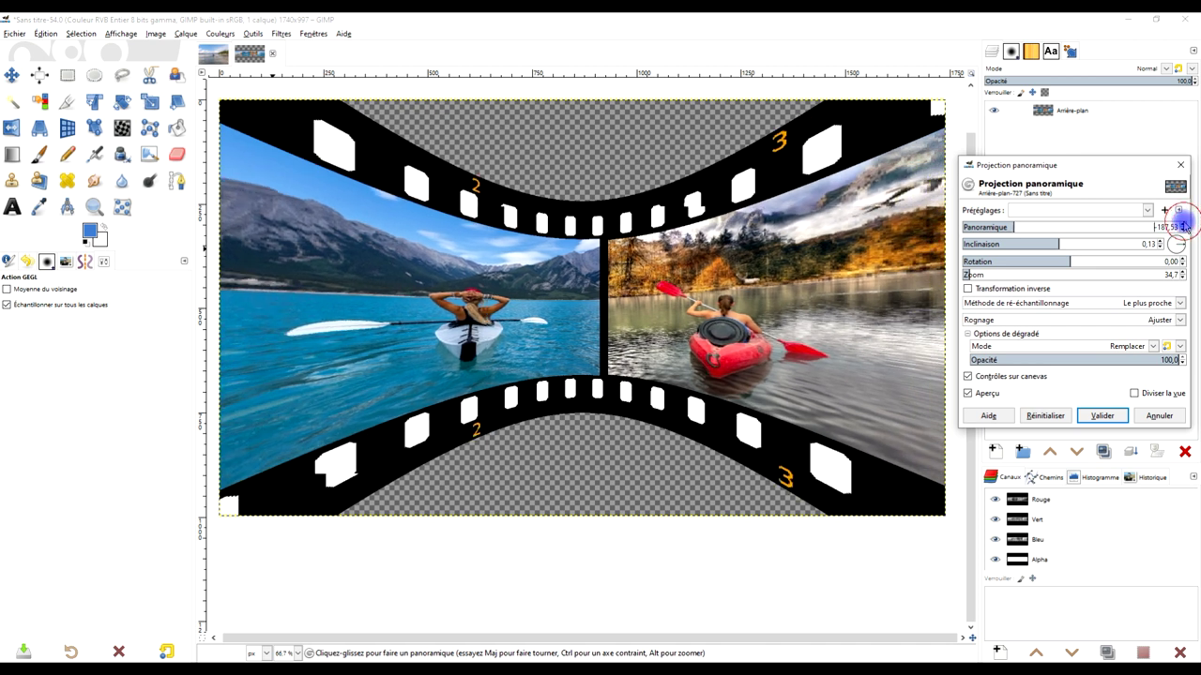
{"action": "left_click", "coordinate": [1184, 224]}
{"action": "left_click", "coordinate": [1184, 224]}
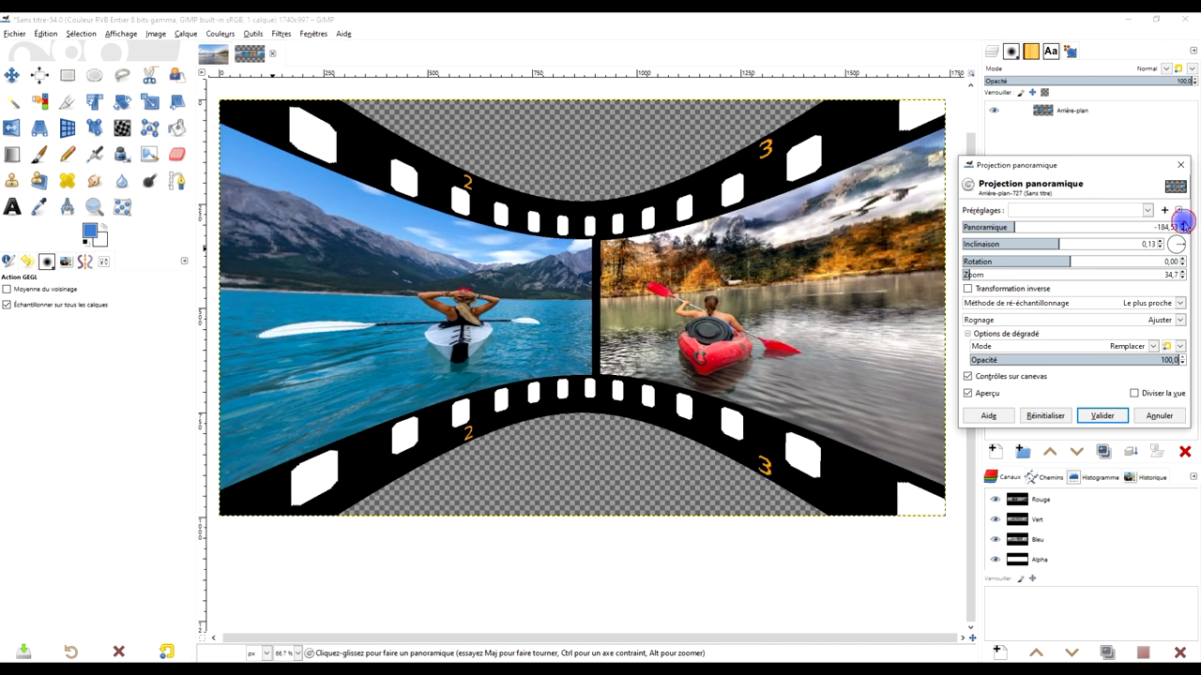
{"action": "left_click", "coordinate": [1184, 224]}
{"action": "left_click", "coordinate": [1184, 224]}
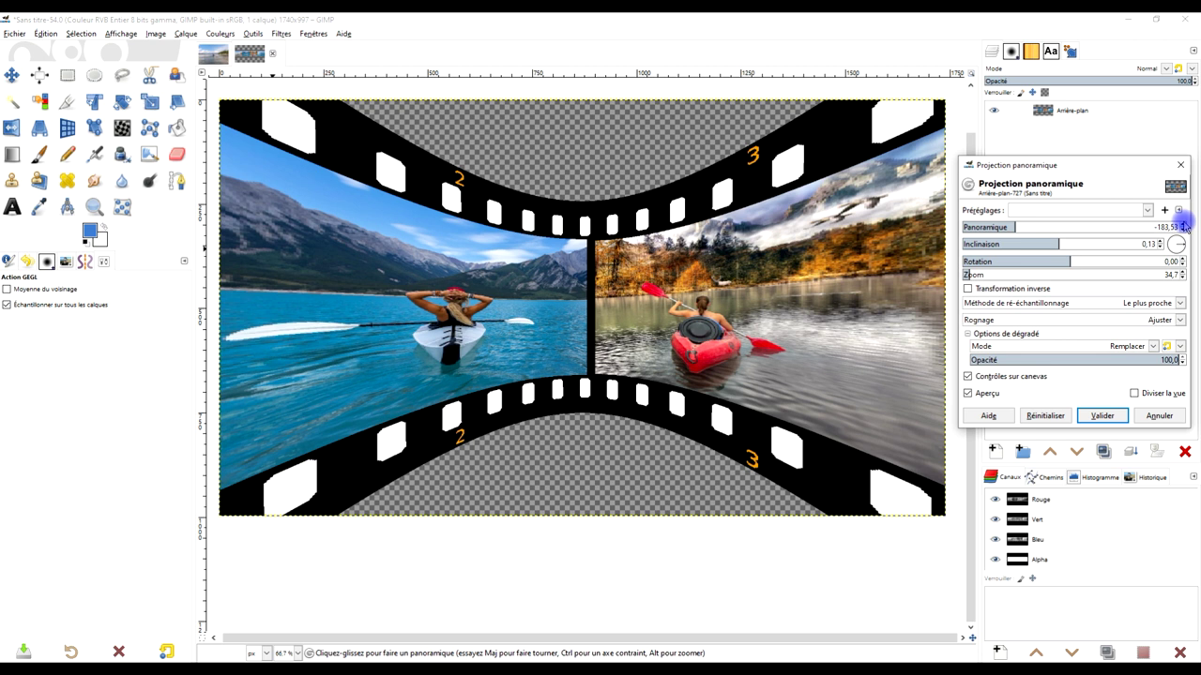
Apply the panorama projection, then create a 'fond' layer and delete it again
{"action": "left_click", "coordinate": [1103, 415]}
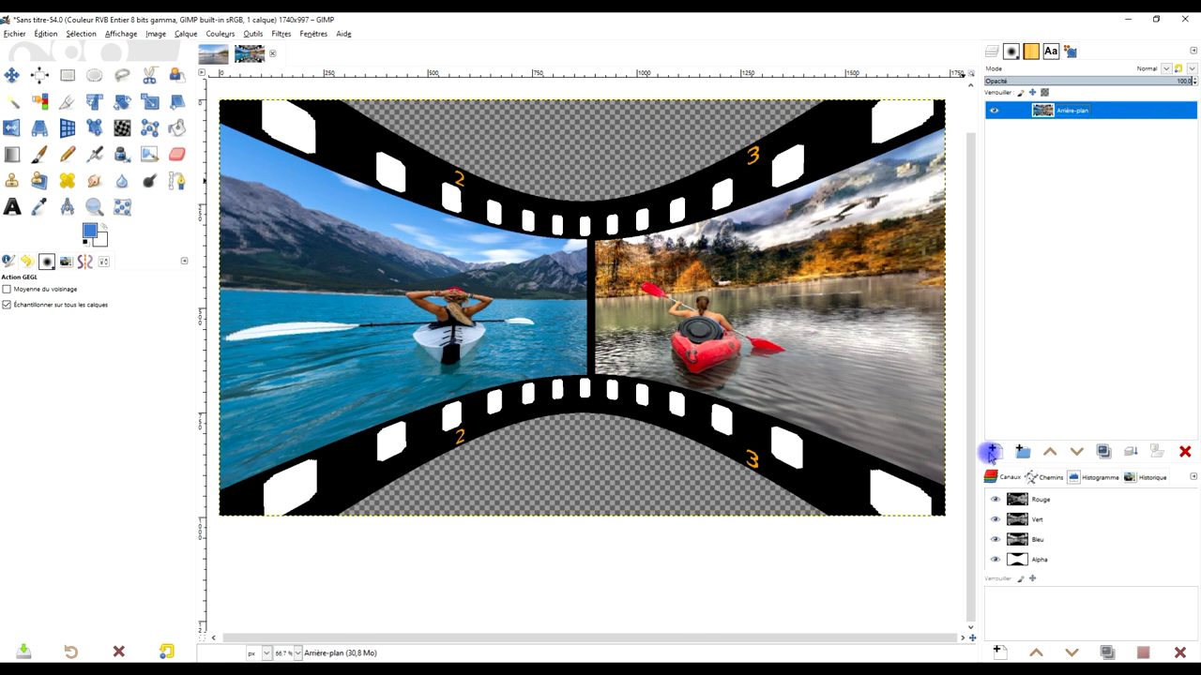
{"action": "left_click", "coordinate": [994, 452]}
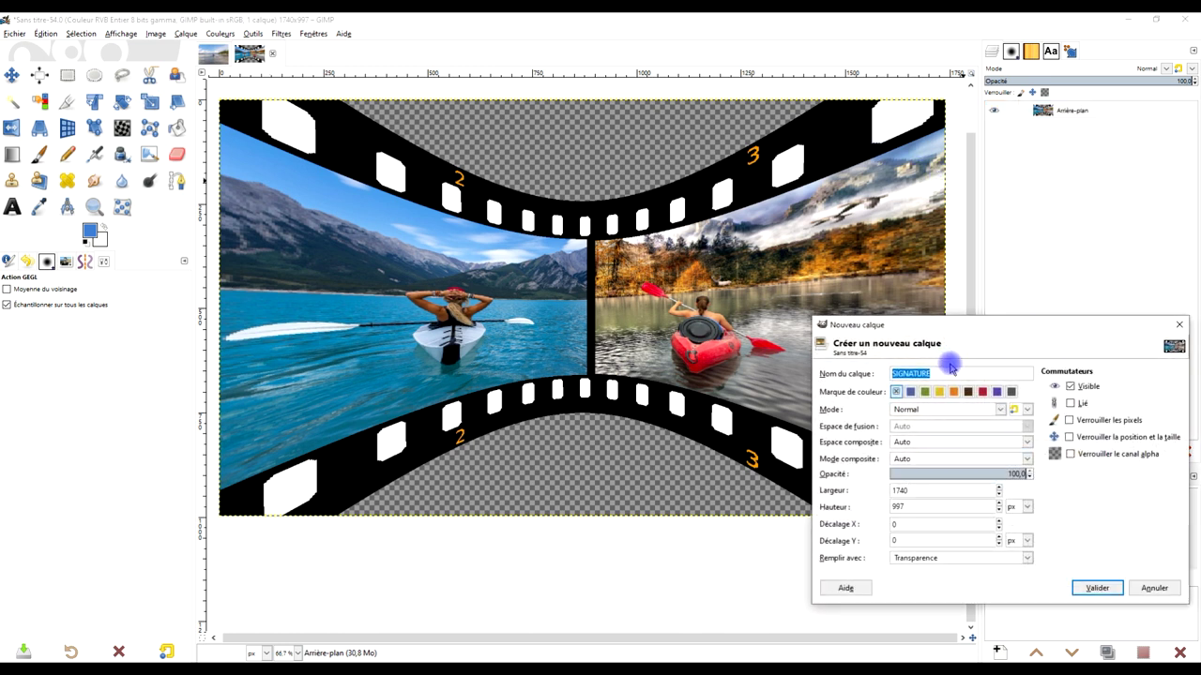
{"action": "type", "text": "fond"}
{"action": "key", "text": "Return"}
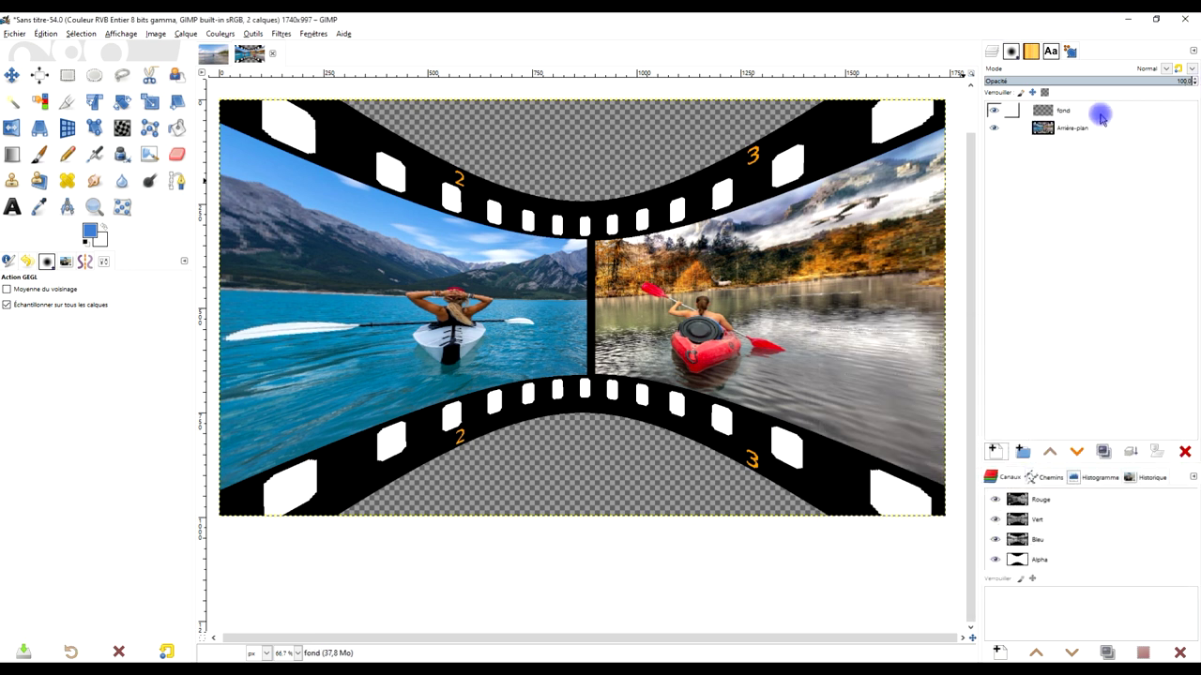
{"action": "left_click", "coordinate": [1184, 451]}
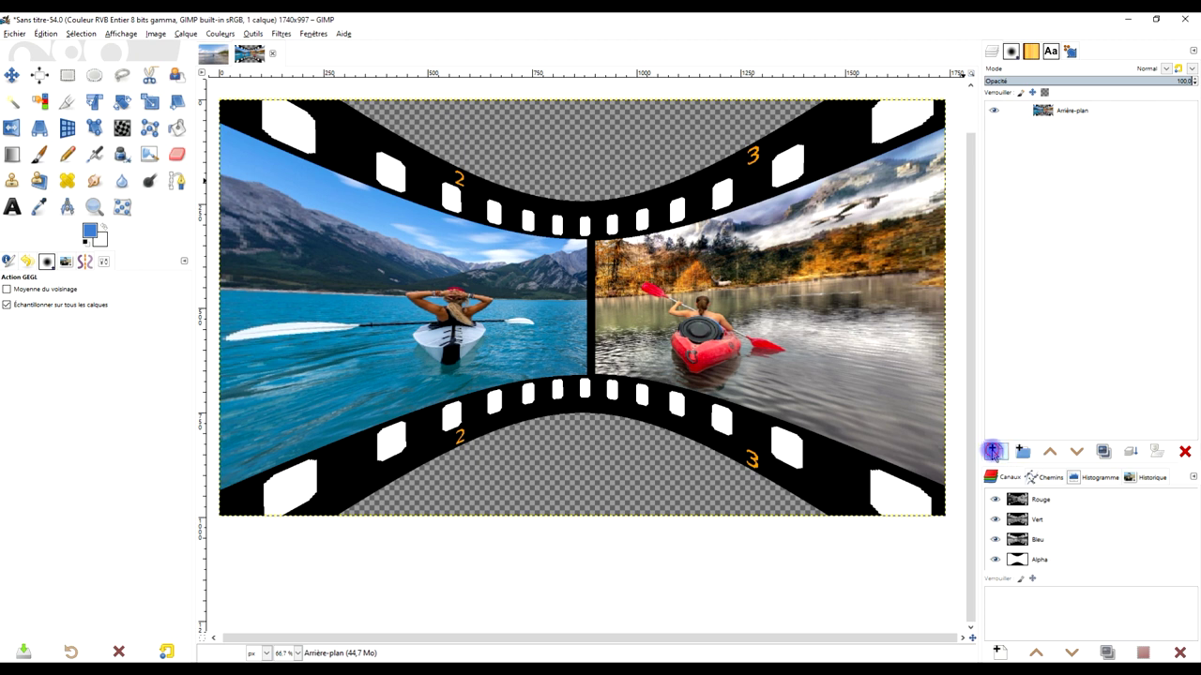
Create a transparent 'fond' layer below the film strip and fill it with white
{"action": "left_click", "coordinate": [992, 451]}
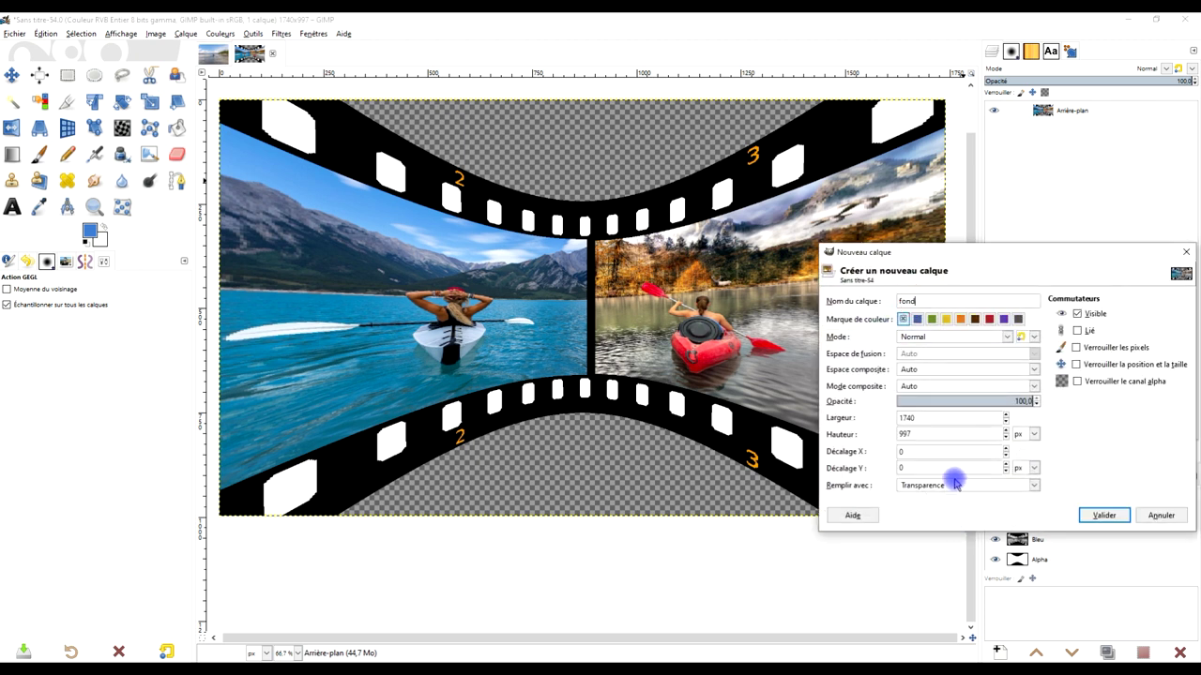
{"action": "left_click", "coordinate": [955, 483]}
{"action": "left_click", "coordinate": [934, 545]}
{"action": "left_click", "coordinate": [1102, 515]}
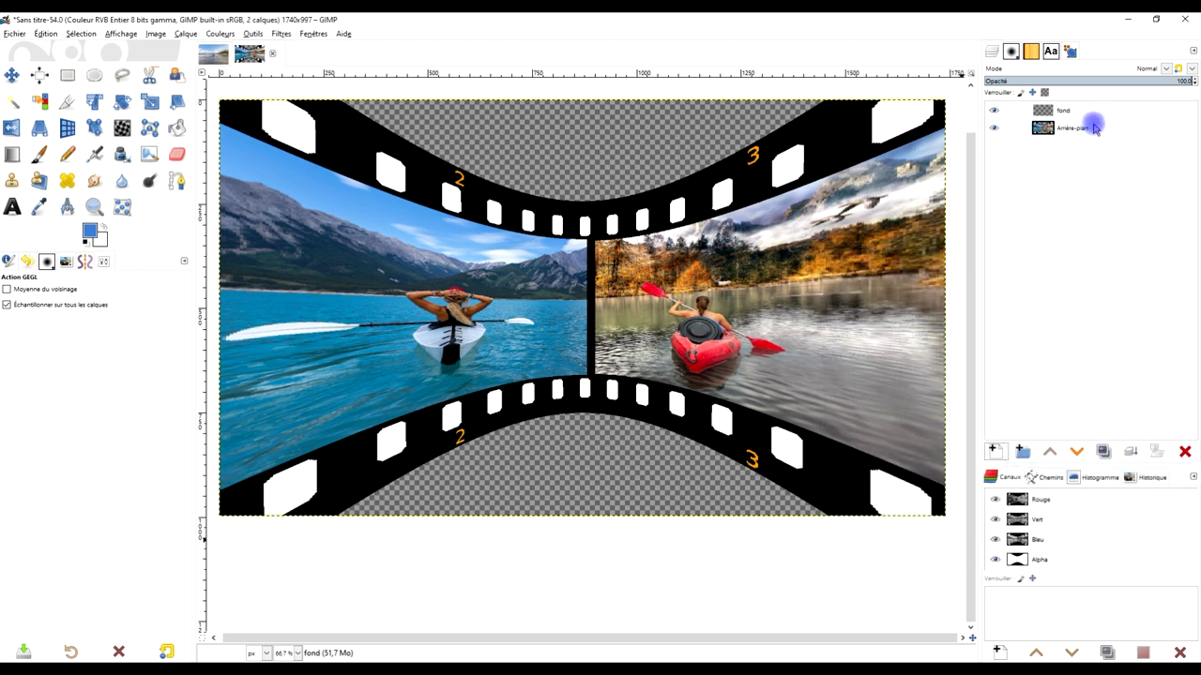
{"action": "left_click", "coordinate": [1074, 452]}
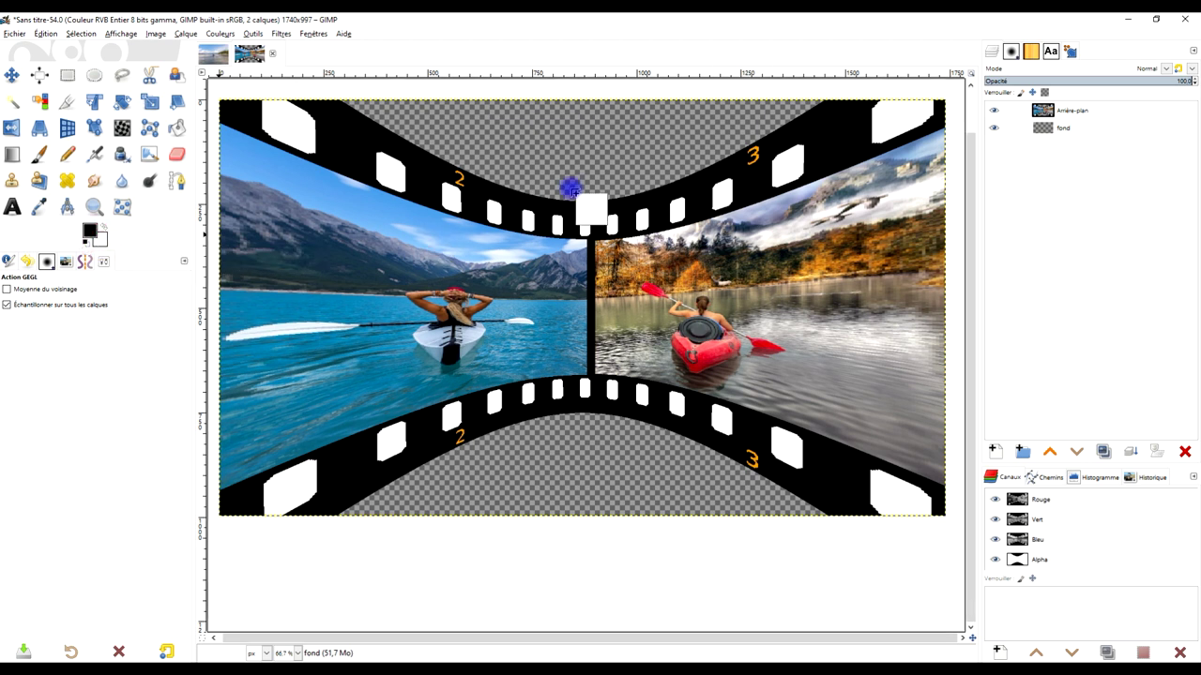
{"action": "left_click", "coordinate": [571, 188]}
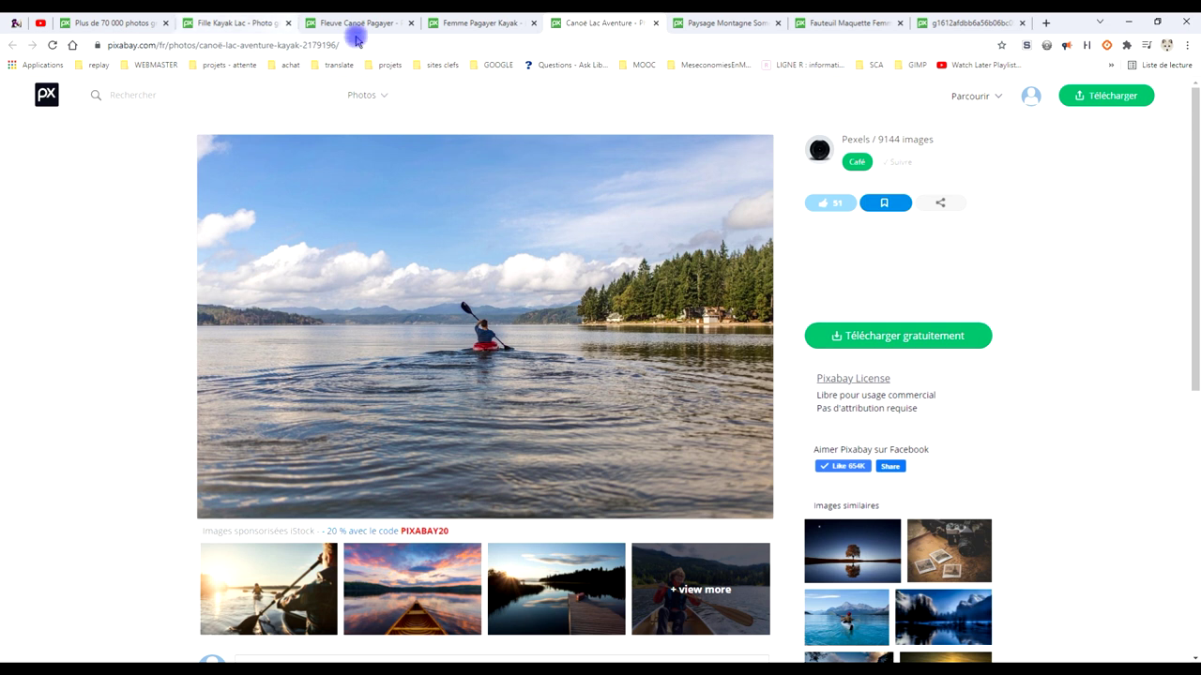
Return to the Pixabay lake results, open the woman-on-dock photo and like it
{"action": "left_click", "coordinate": [355, 24]}
{"action": "left_click", "coordinate": [250, 22]}
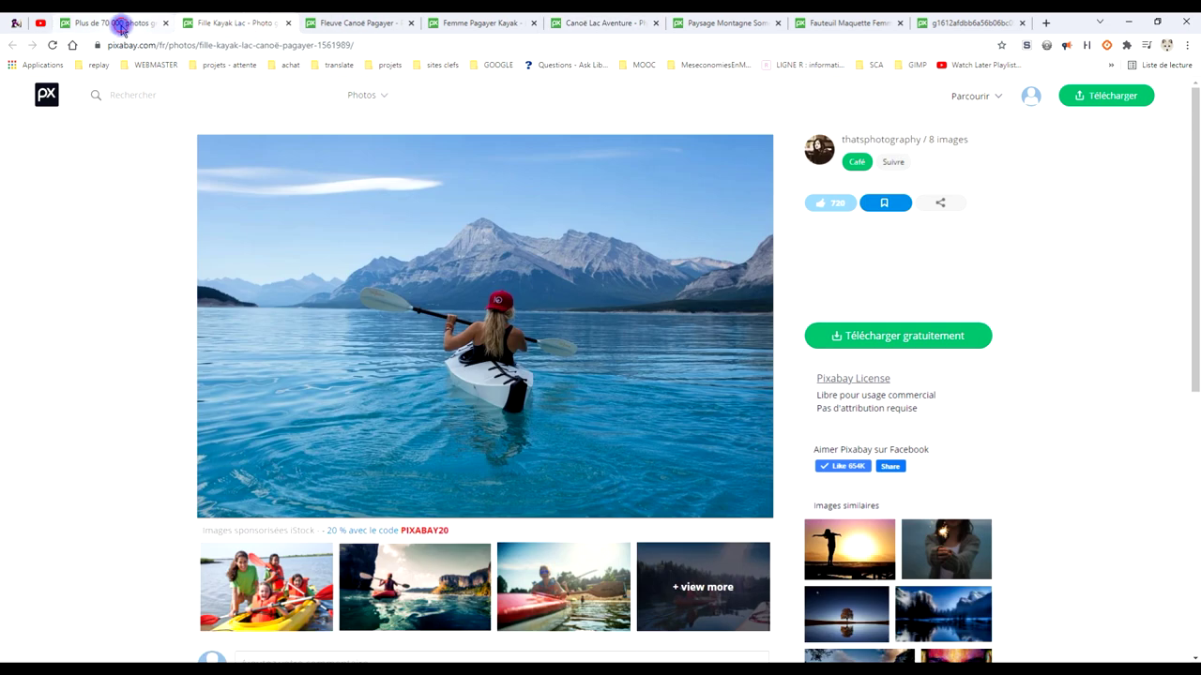
{"action": "left_click", "coordinate": [121, 22]}
{"action": "scroll", "coordinate": [804, 351], "scroll_direction": "down", "scroll_amount": 5}
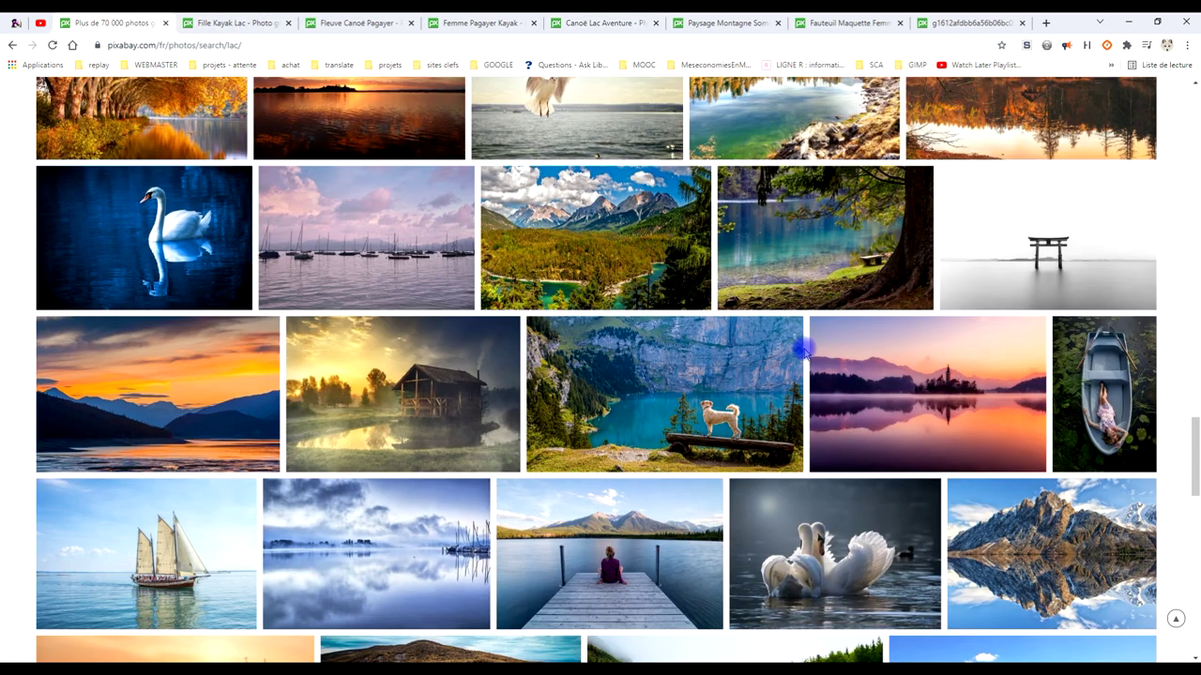
{"action": "scroll", "coordinate": [804, 352], "scroll_direction": "down", "scroll_amount": 2}
{"action": "scroll", "coordinate": [804, 352], "scroll_direction": "up", "scroll_amount": 1}
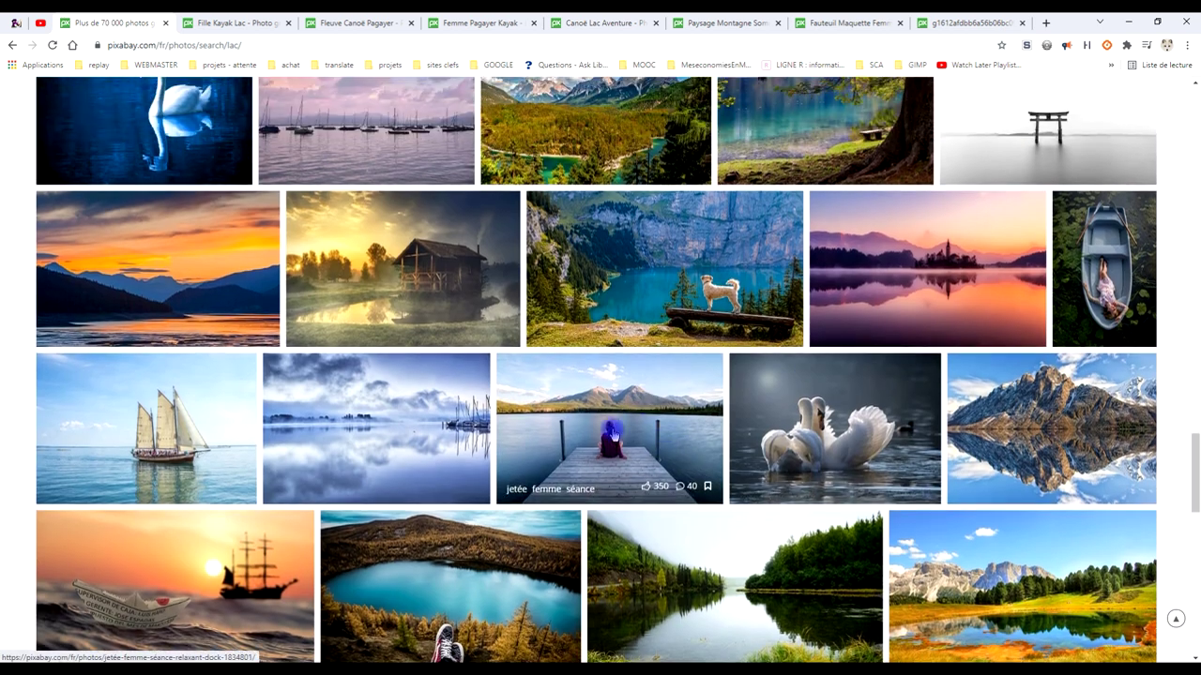
{"action": "left_click", "coordinate": [612, 429]}
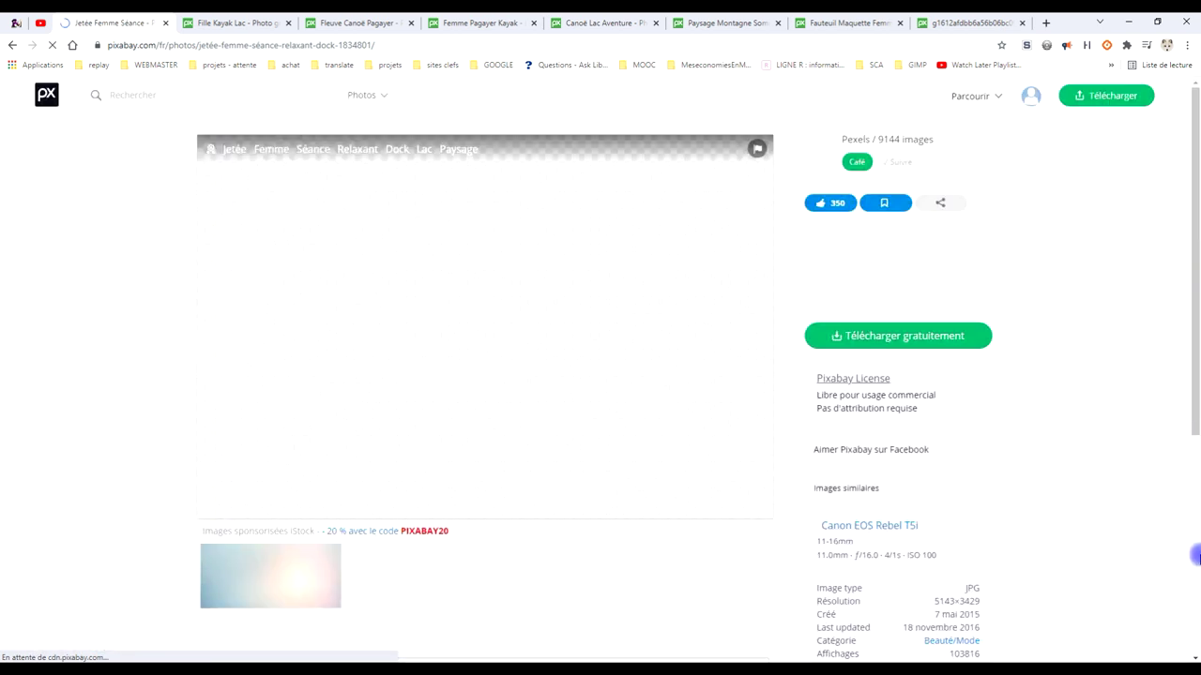
{"action": "right_click", "coordinate": [485, 353]}
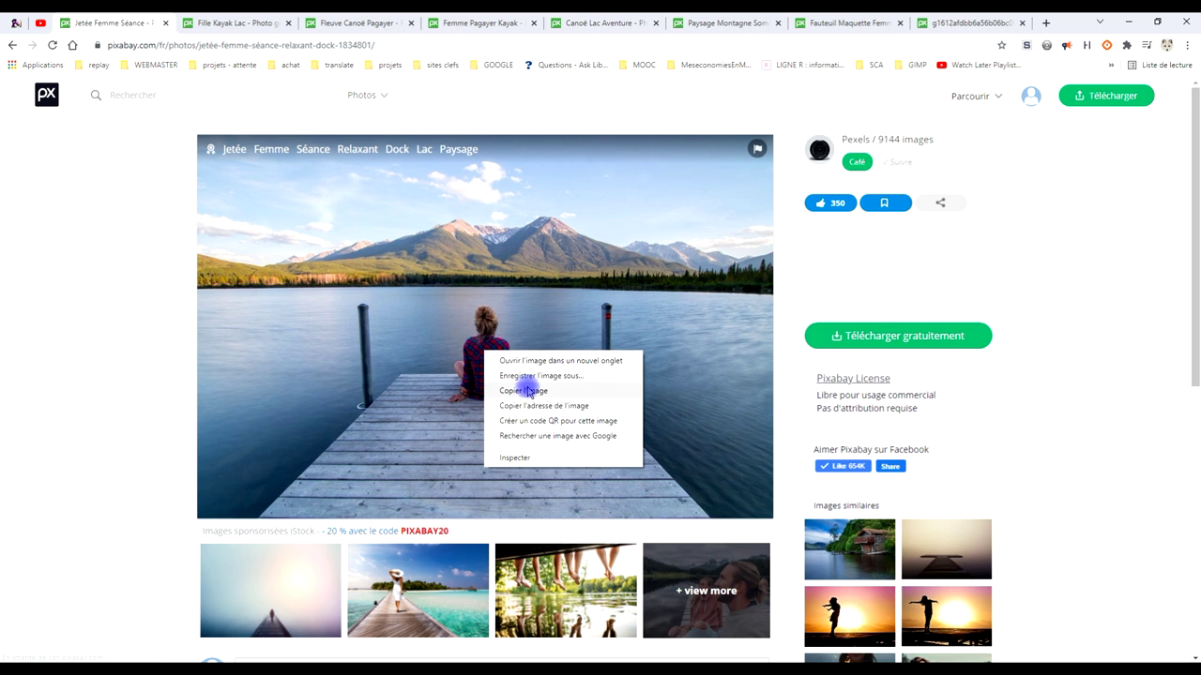
{"action": "left_click", "coordinate": [830, 202]}
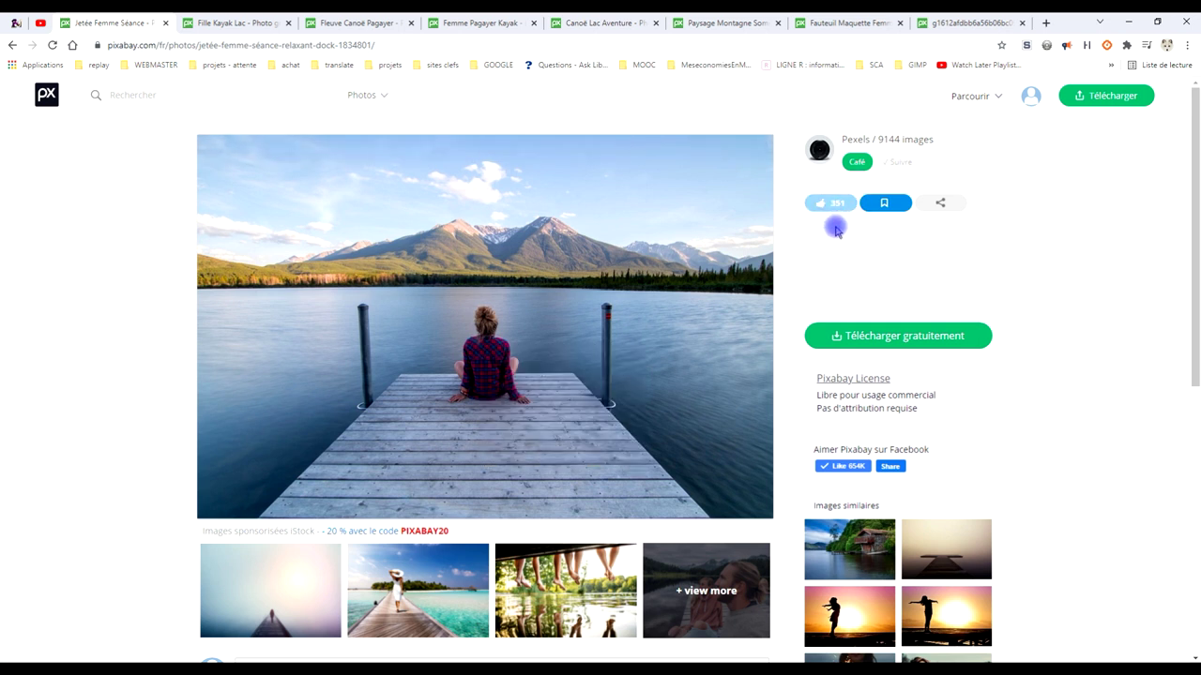
Open the dock photo at 1920×1280 in a new tab and copy the full-size image
{"action": "mouse_move", "coordinate": [485, 326]}
{"action": "right_click", "coordinate": [488, 348]}
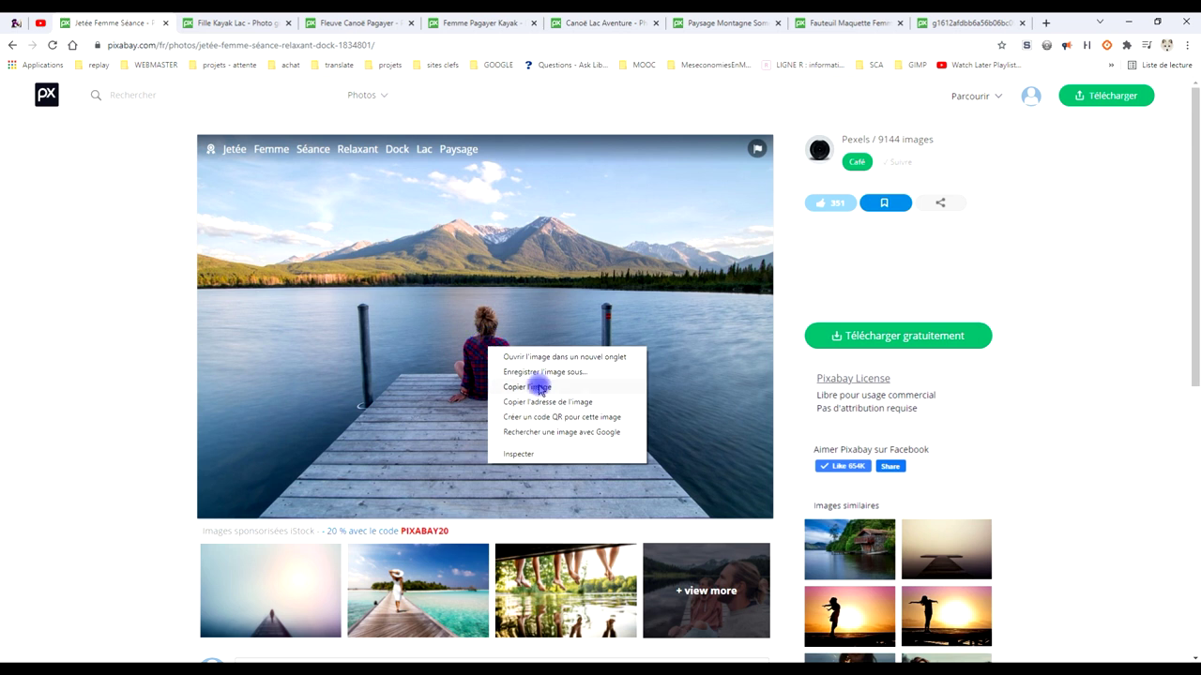
{"action": "left_click", "coordinate": [913, 338]}
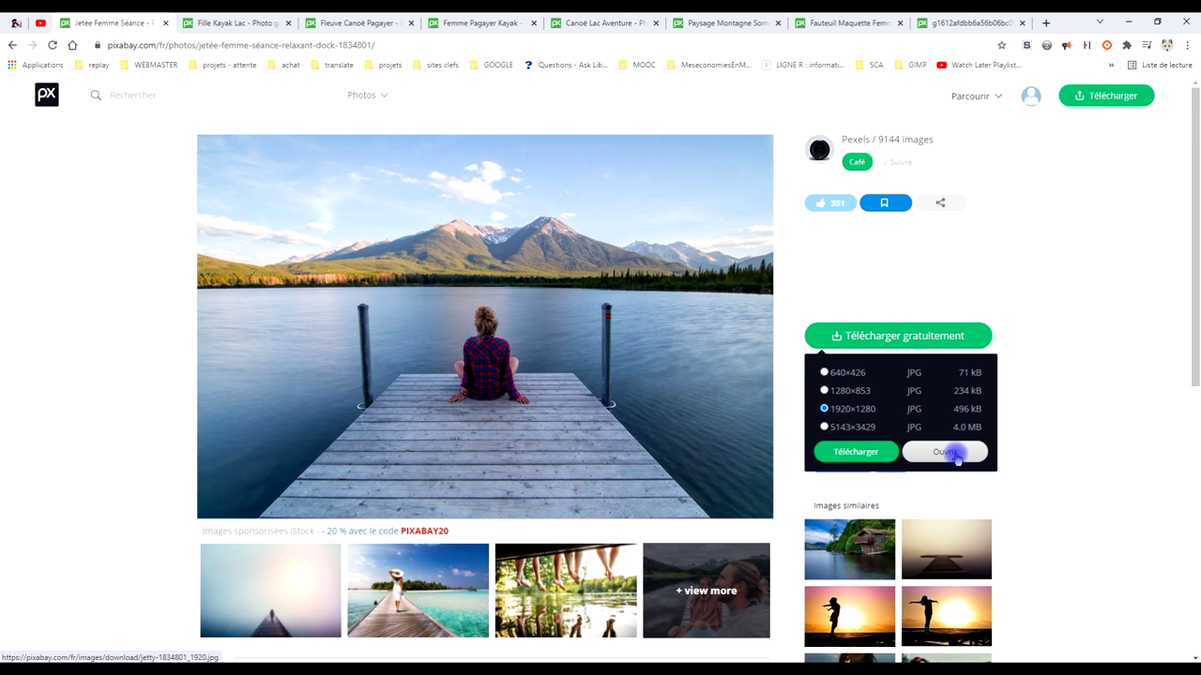
{"action": "left_click", "coordinate": [945, 452]}
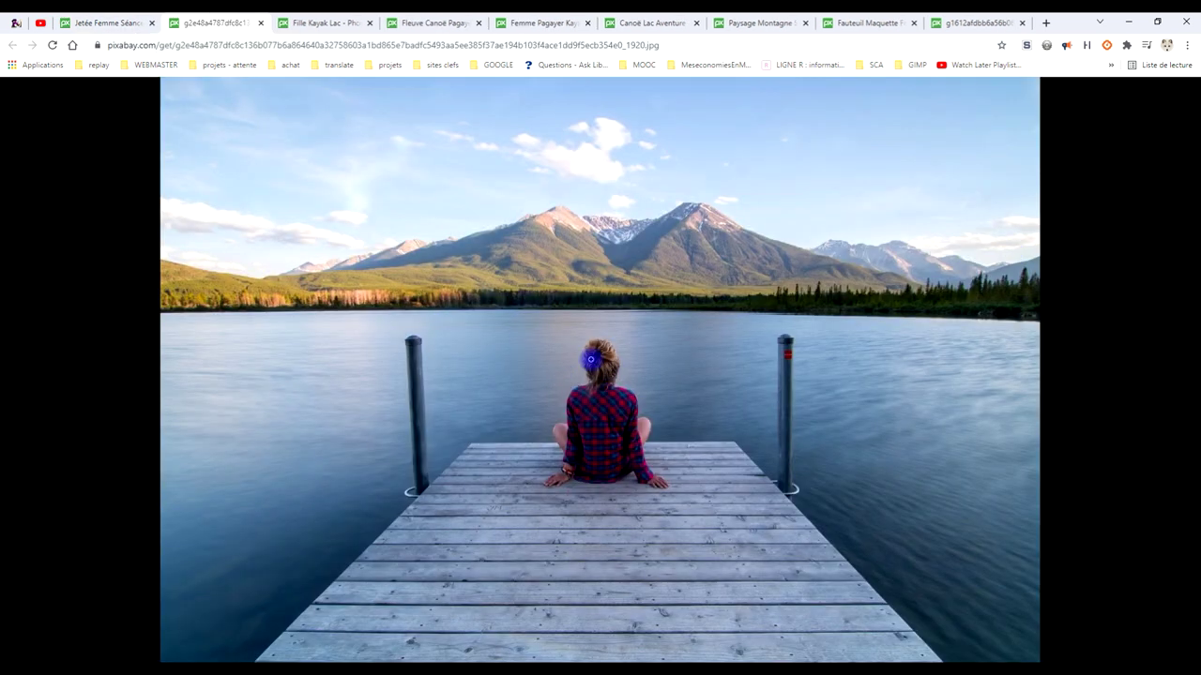
{"action": "right_click", "coordinate": [591, 359]}
{"action": "left_click", "coordinate": [631, 391]}
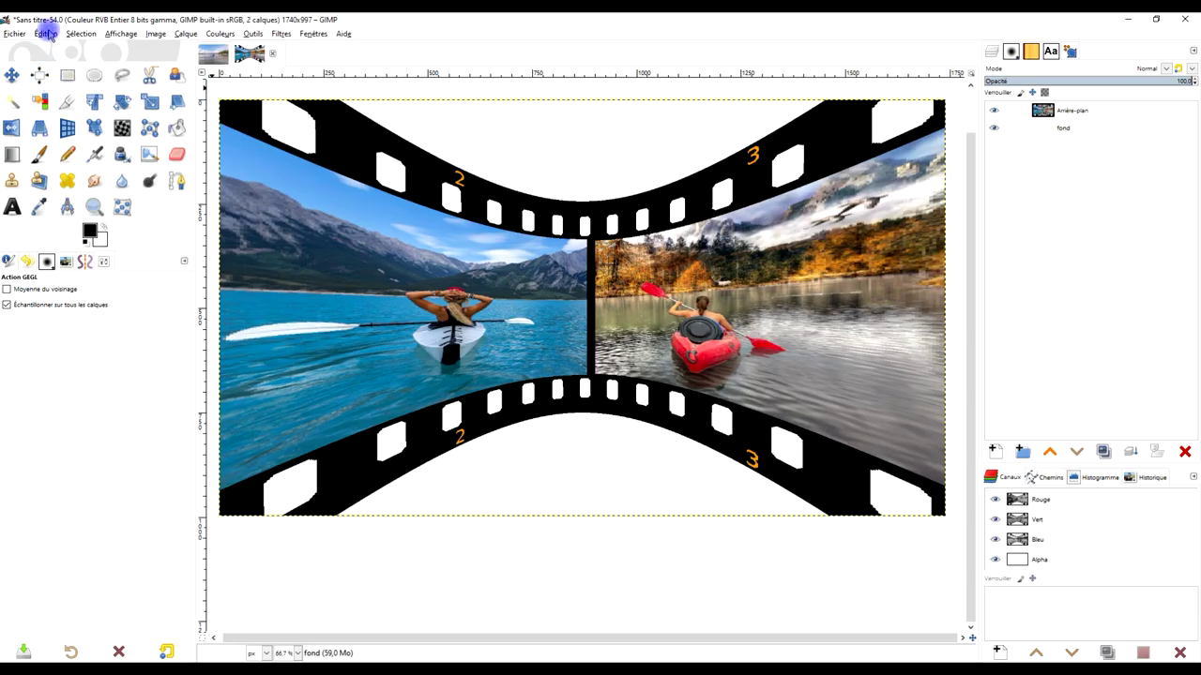
Paste the dock photo as a new layer above Arrière-plan
{"action": "left_click", "coordinate": [1153, 111]}
{"action": "left_click", "coordinate": [49, 33]}
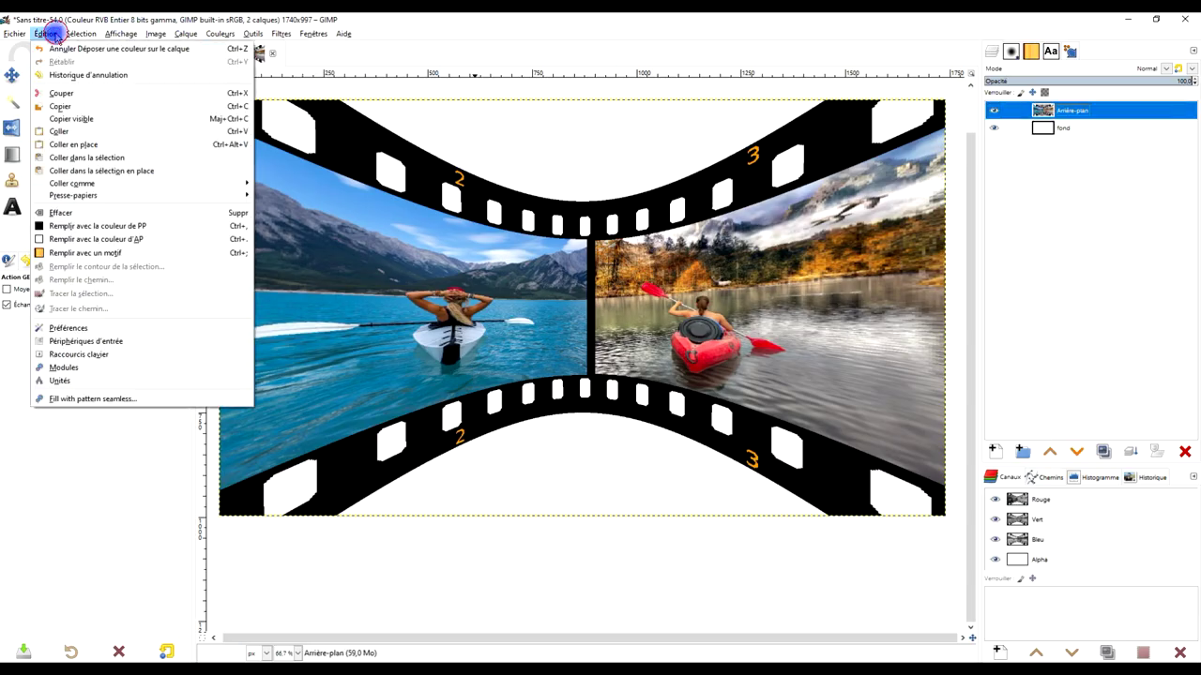
{"action": "left_click", "coordinate": [300, 183]}
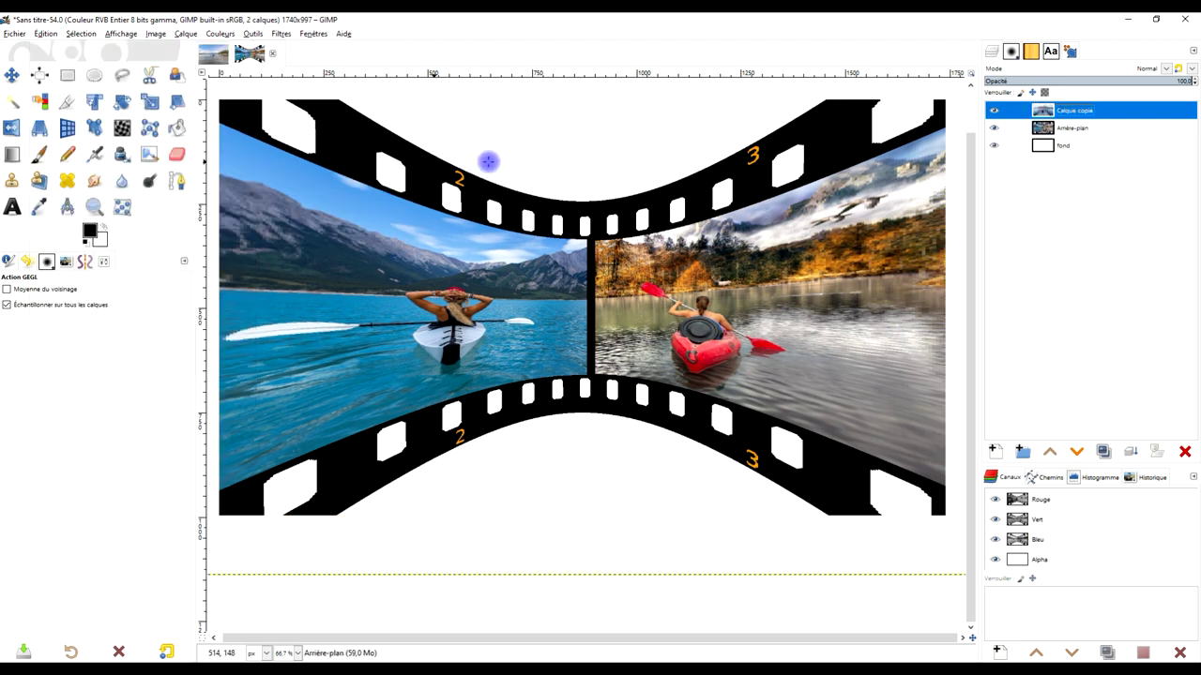
Start the outline path at the woman's knee and curve it down the leg
{"action": "left_click", "coordinate": [176, 181]}
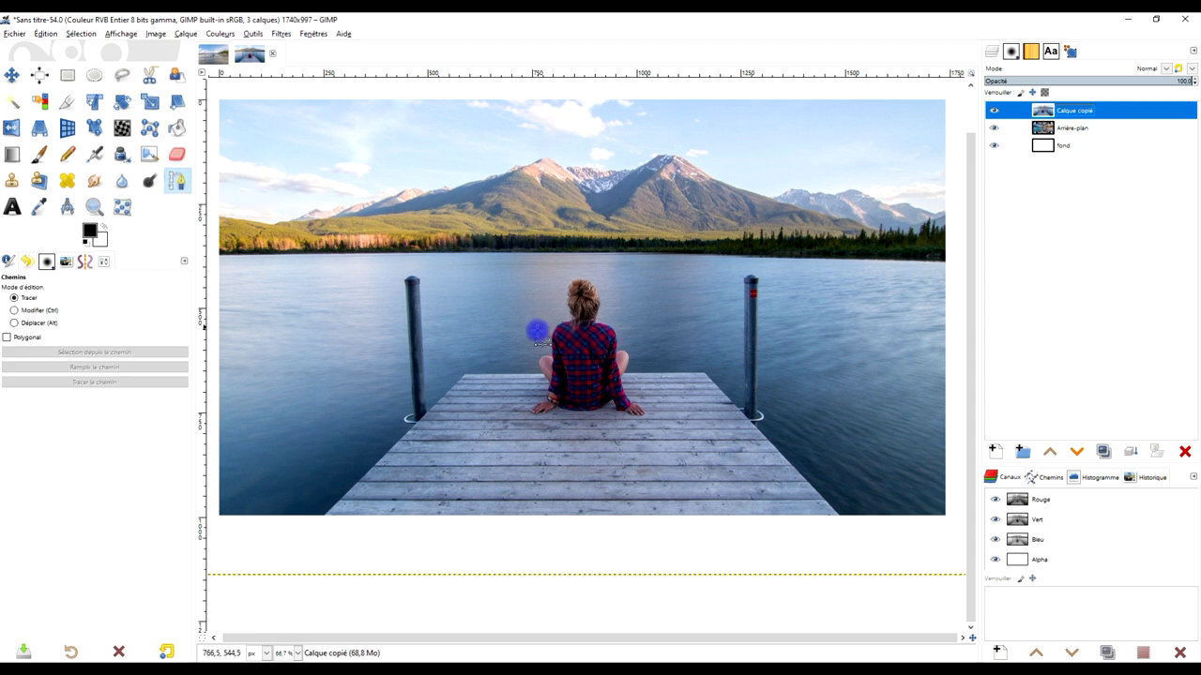
{"action": "scroll", "coordinate": [563, 337], "scroll_direction": "up", "scroll_amount": 4}
{"action": "left_click", "coordinate": [476, 323]}
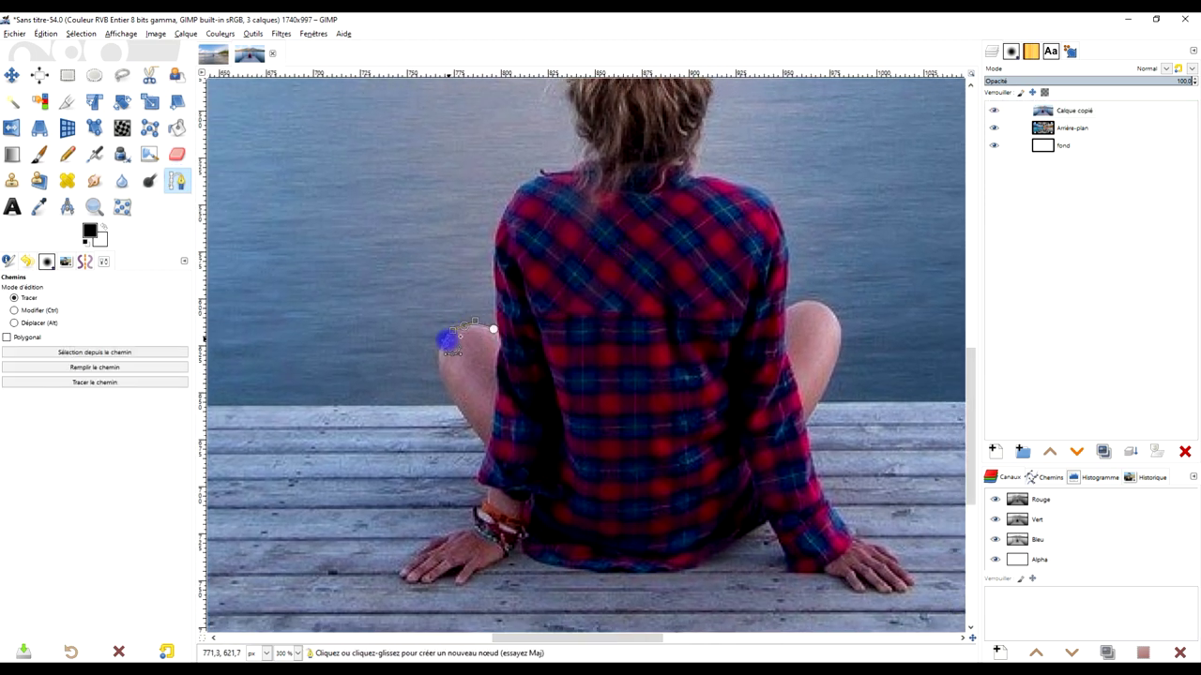
{"action": "left_click_drag", "start_coordinate": [446, 389], "coordinate": [466, 414]}
{"action": "left_click", "coordinate": [467, 424]}
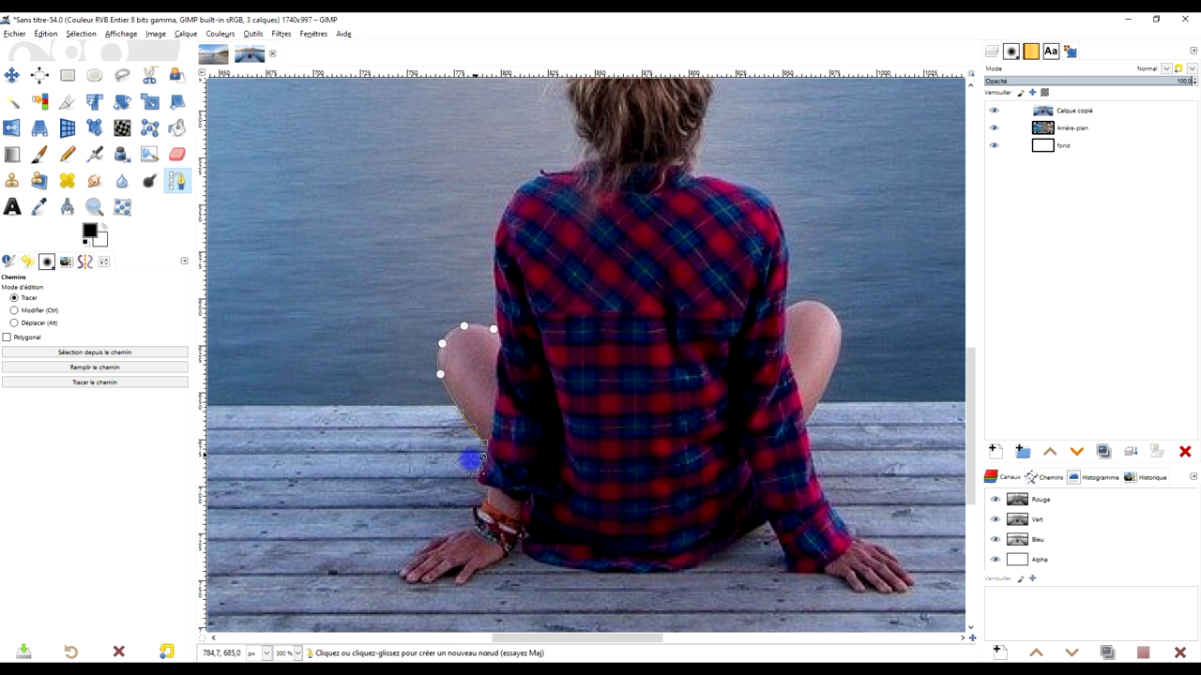
{"action": "scroll", "coordinate": [472, 428], "scroll_direction": "up", "scroll_amount": 1}
{"action": "scroll", "coordinate": [487, 375], "scroll_direction": "up", "scroll_amount": 1}
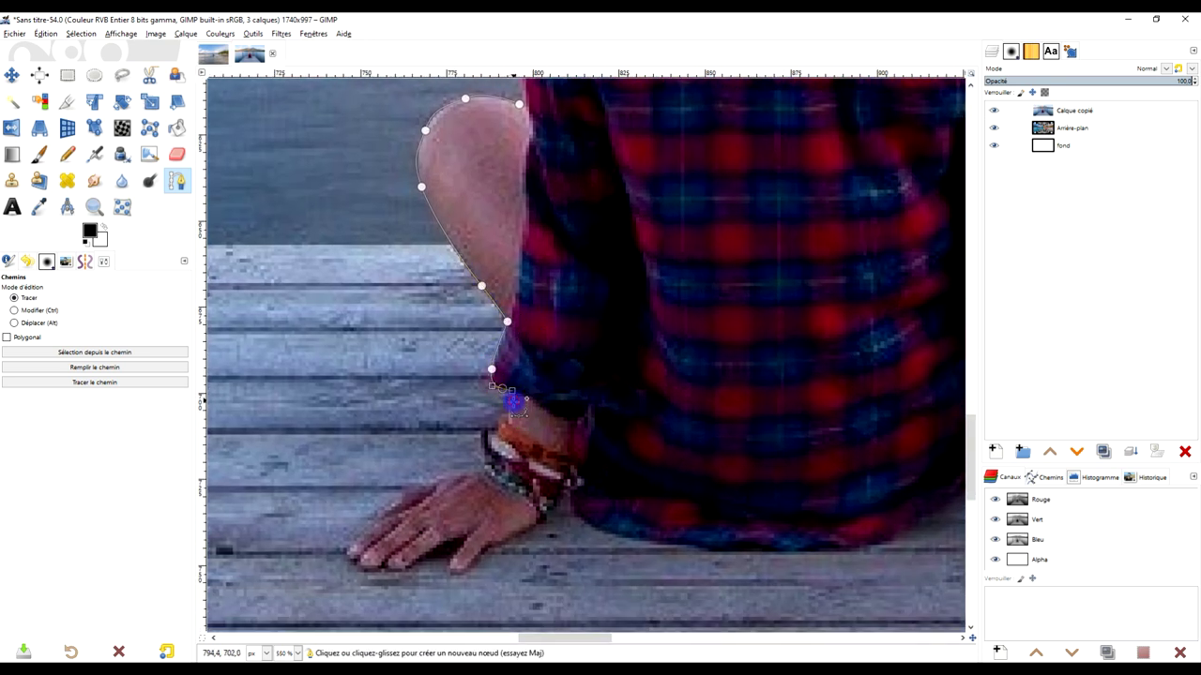
Trace the path along the wrist and around the first hand's fingertips
{"action": "left_click", "coordinate": [496, 432]}
{"action": "left_click", "coordinate": [489, 437]}
{"action": "left_click", "coordinate": [482, 447]}
{"action": "left_click", "coordinate": [436, 479]}
{"action": "left_click", "coordinate": [382, 510]}
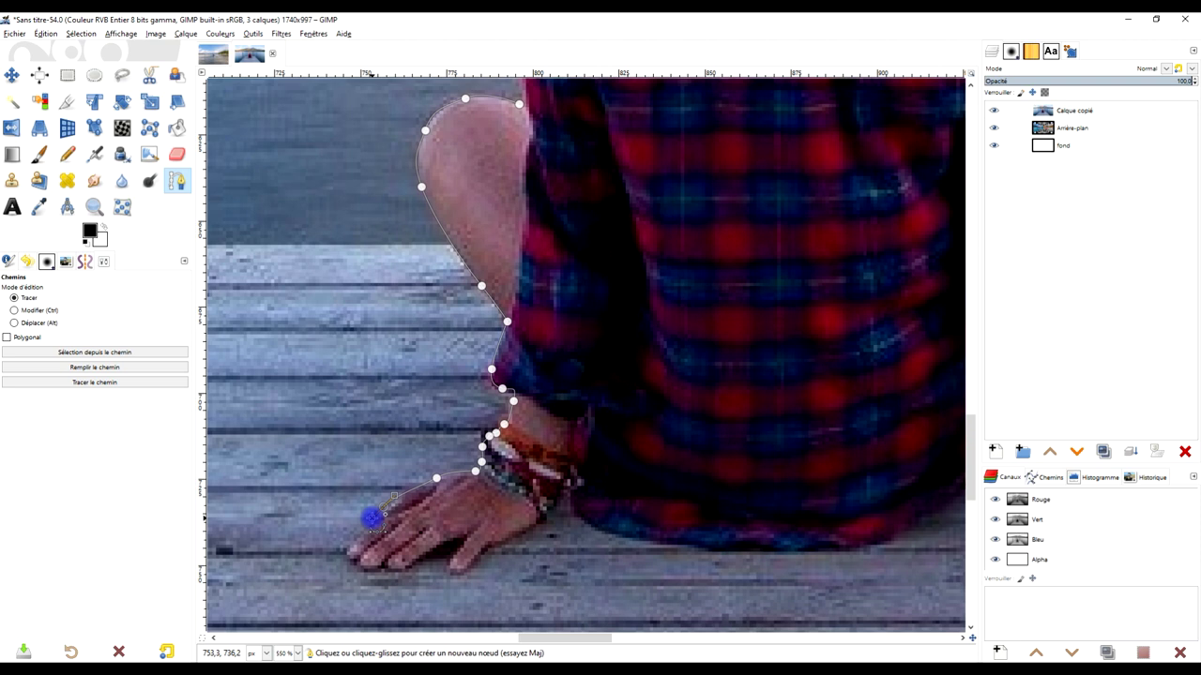
{"action": "left_click_drag", "start_coordinate": [372, 518], "coordinate": [349, 549]}
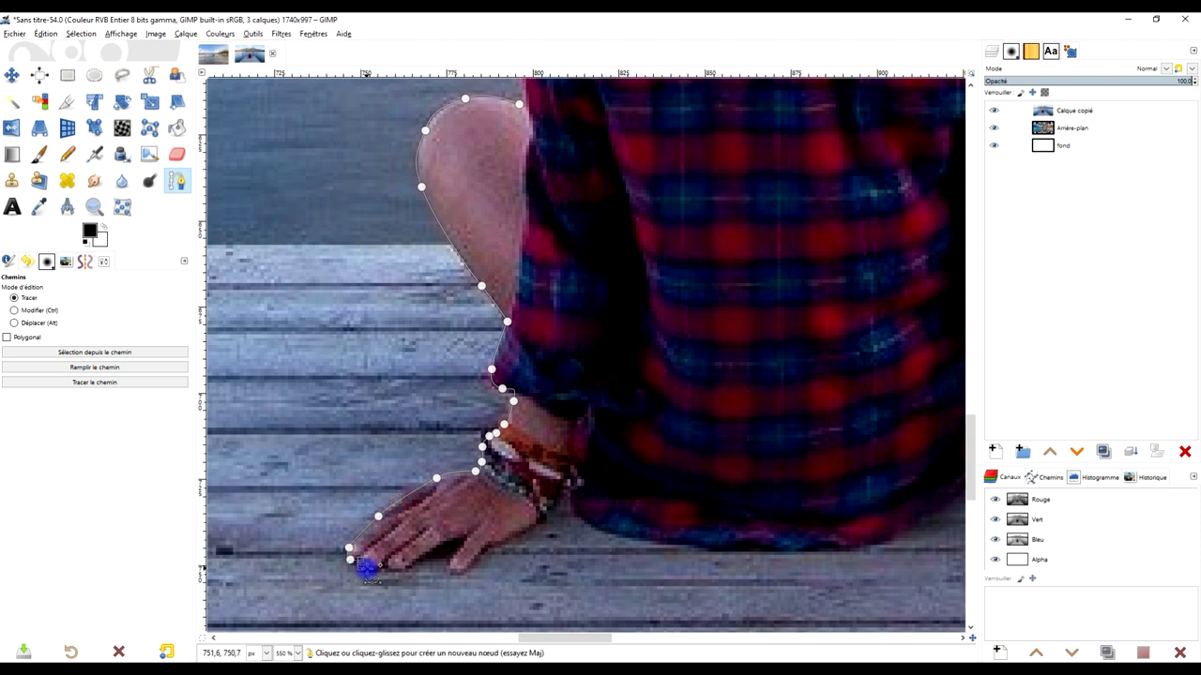
{"action": "left_click", "coordinate": [394, 573]}
{"action": "left_click_drag", "start_coordinate": [407, 568], "coordinate": [421, 546]}
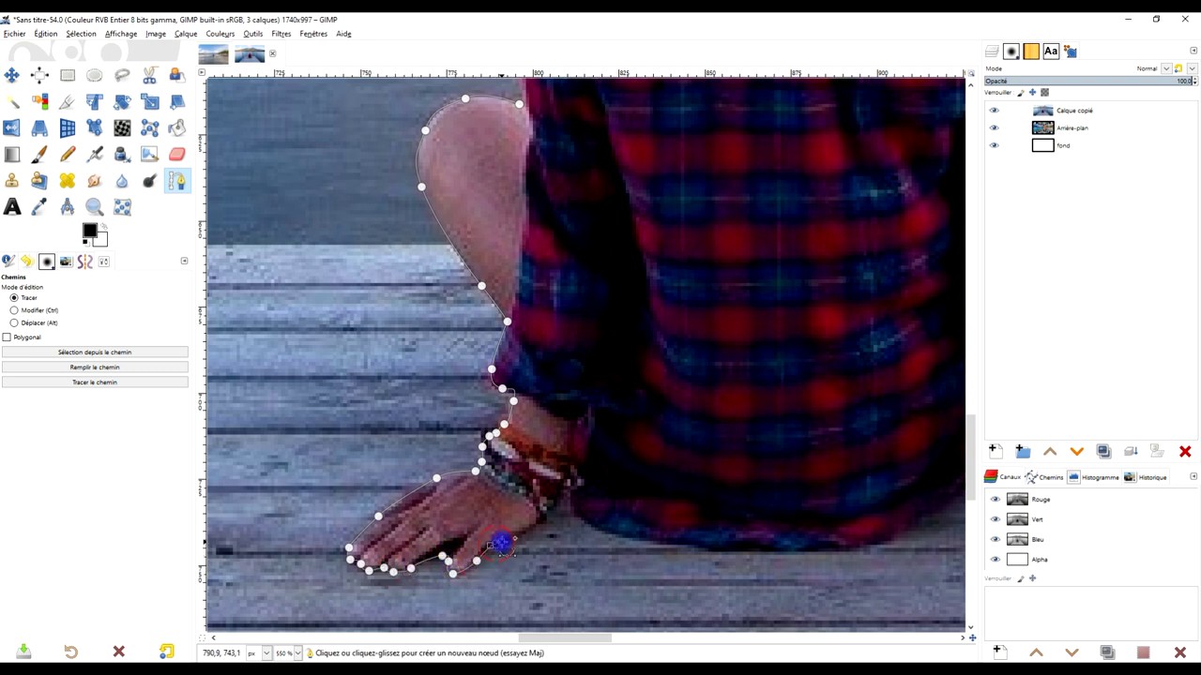
{"action": "left_click_drag", "start_coordinate": [523, 533], "coordinate": [547, 518]}
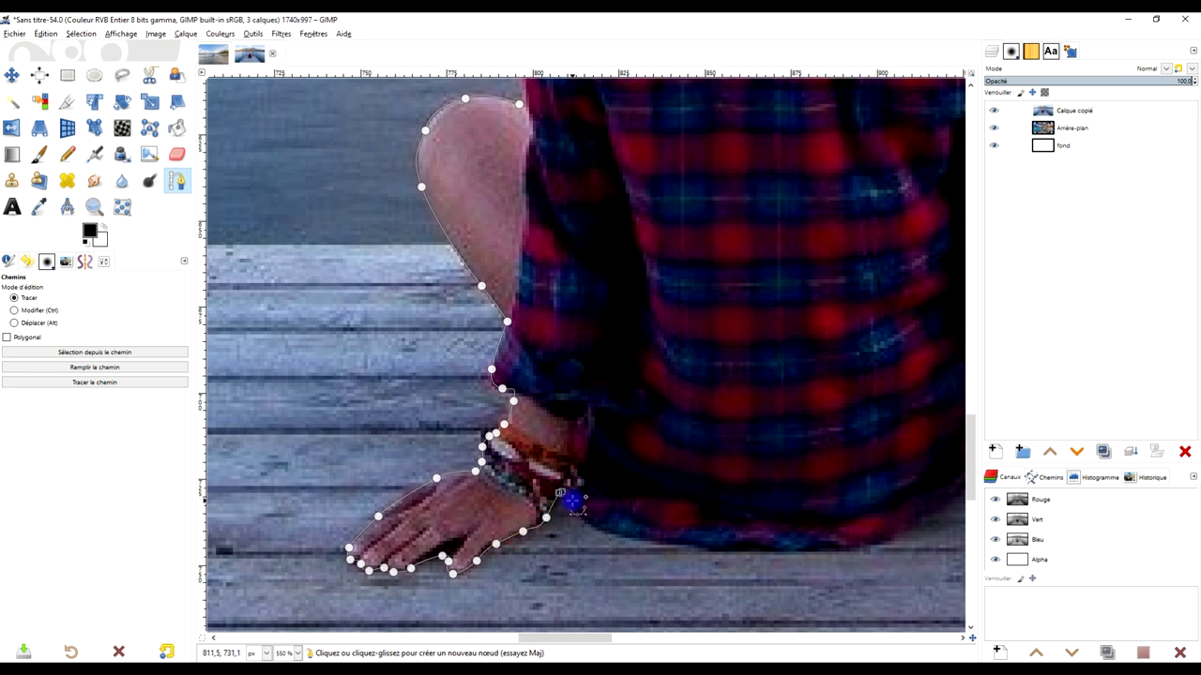
Extend the path along the shirt's lower hem and up the far sleeve
{"action": "mouse_move", "coordinate": [707, 522]}
{"action": "left_mouse_down"}
{"action": "mouse_move", "coordinate": [430, 415]}
{"action": "mouse_move", "coordinate": [490, 444]}
{"action": "left_mouse_up"}
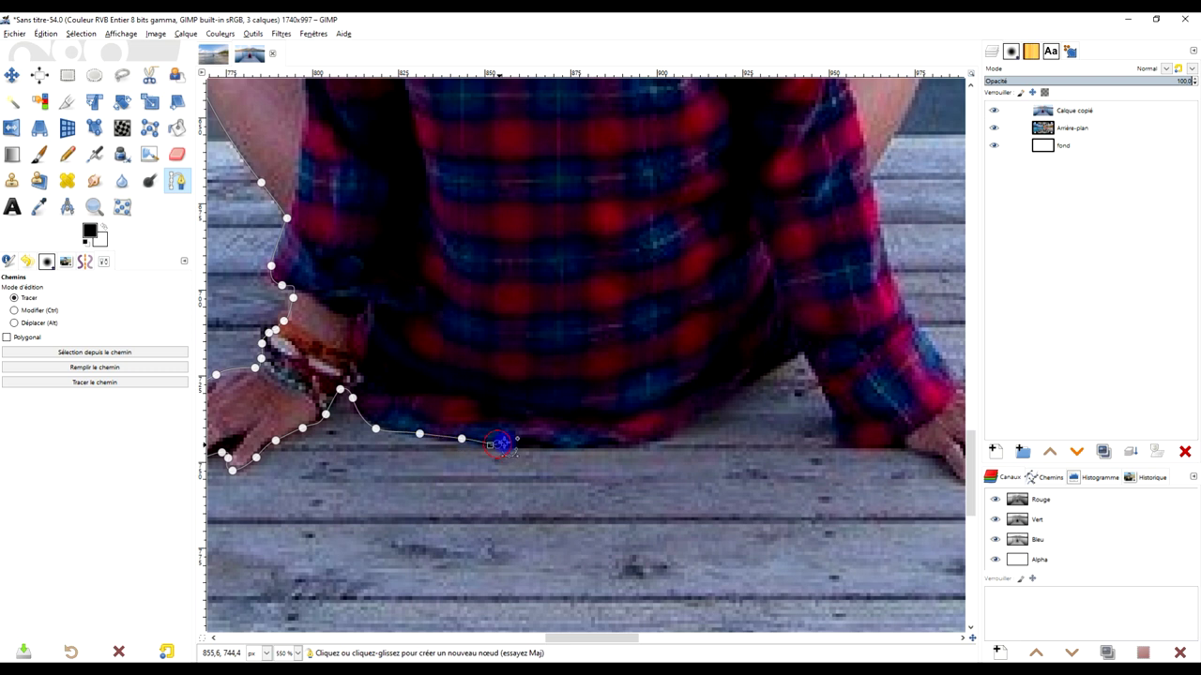
{"action": "left_click", "coordinate": [542, 441]}
{"action": "left_click", "coordinate": [569, 447]}
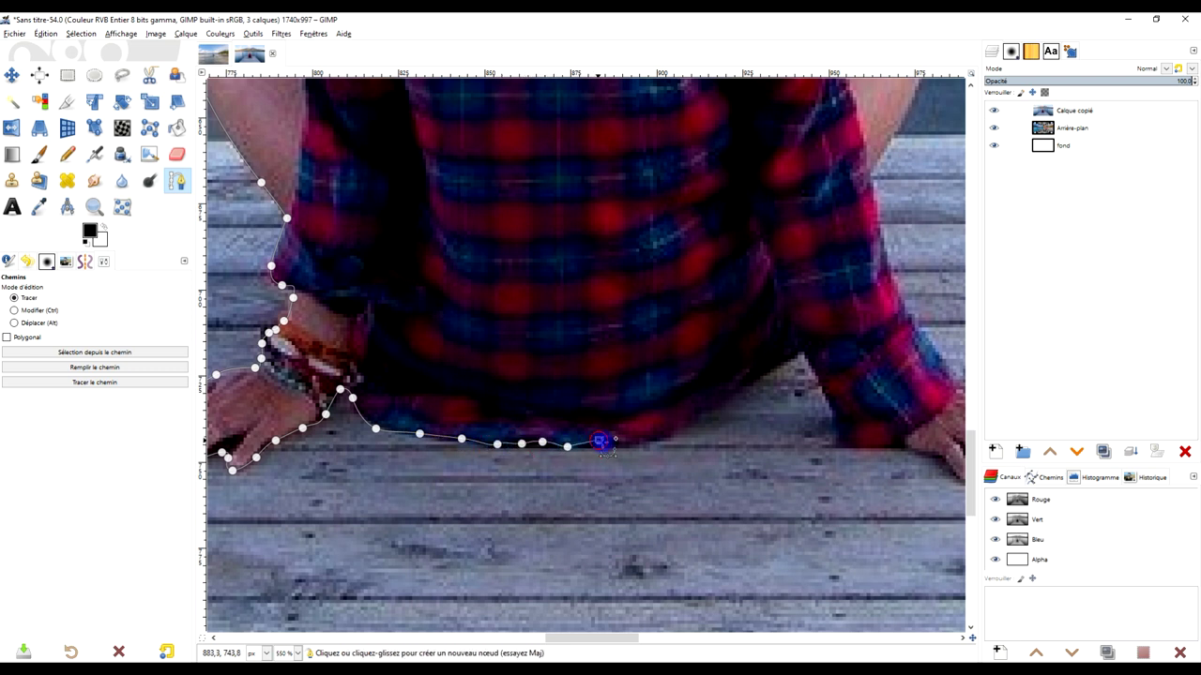
{"action": "left_click_drag", "start_coordinate": [658, 436], "coordinate": [453, 469]}
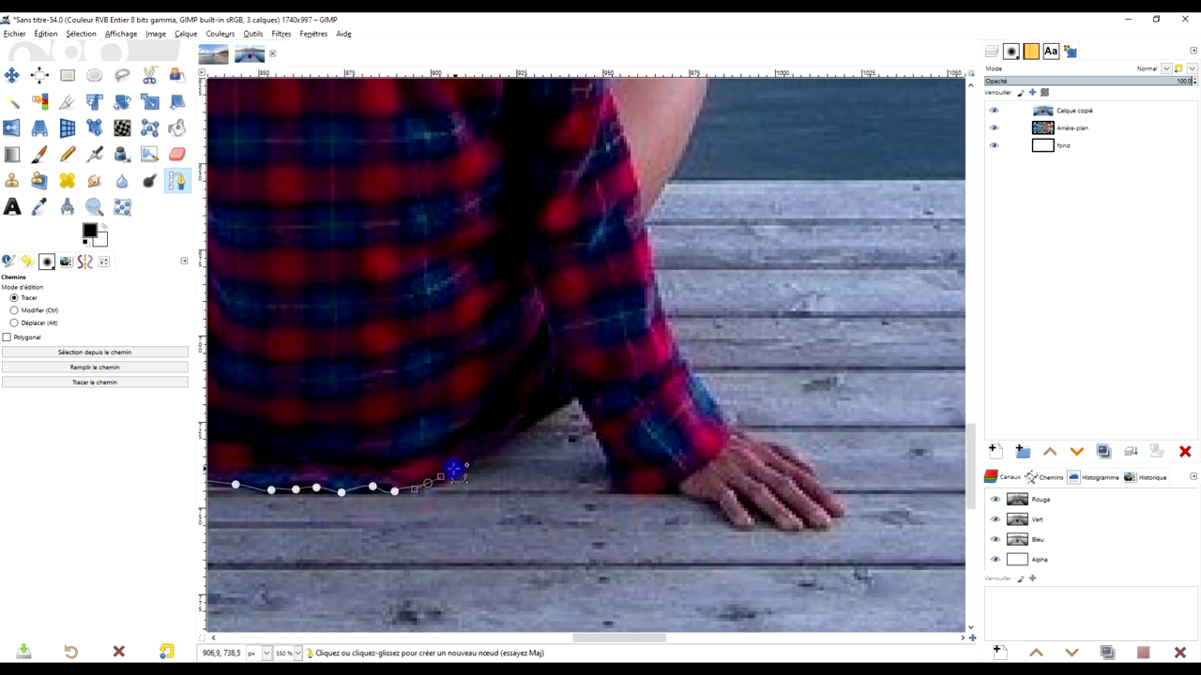
{"action": "left_click", "coordinate": [505, 439]}
{"action": "left_click_drag", "start_coordinate": [550, 415], "coordinate": [565, 410]}
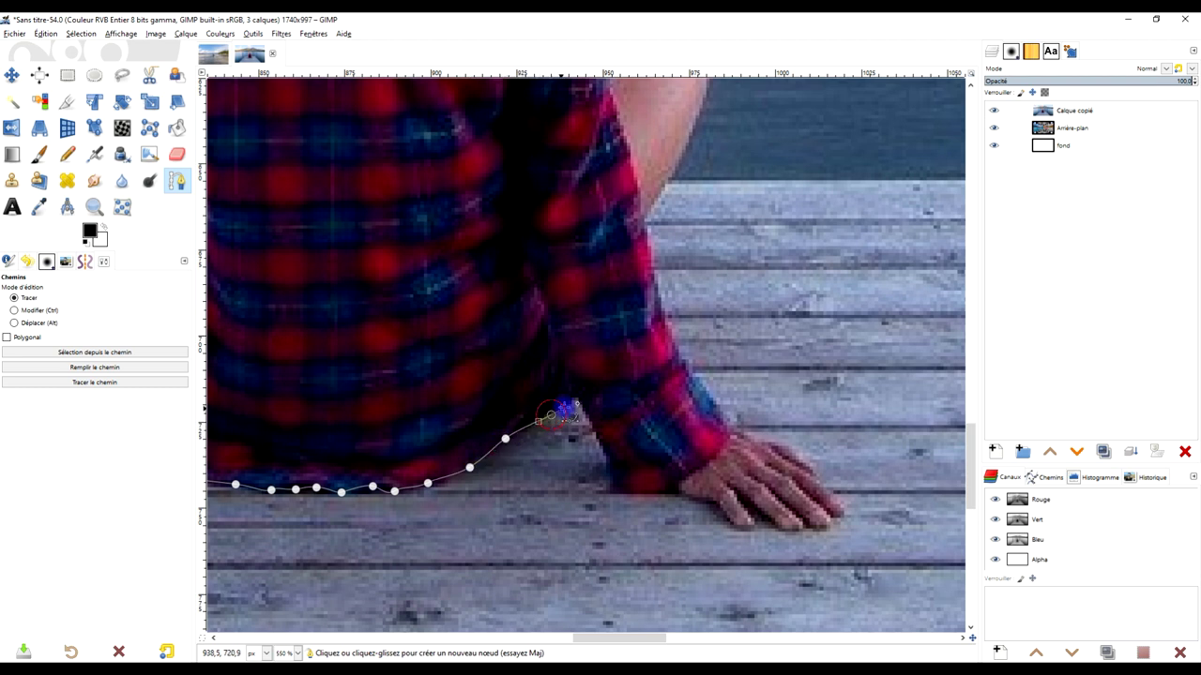
{"action": "left_click", "coordinate": [577, 395]}
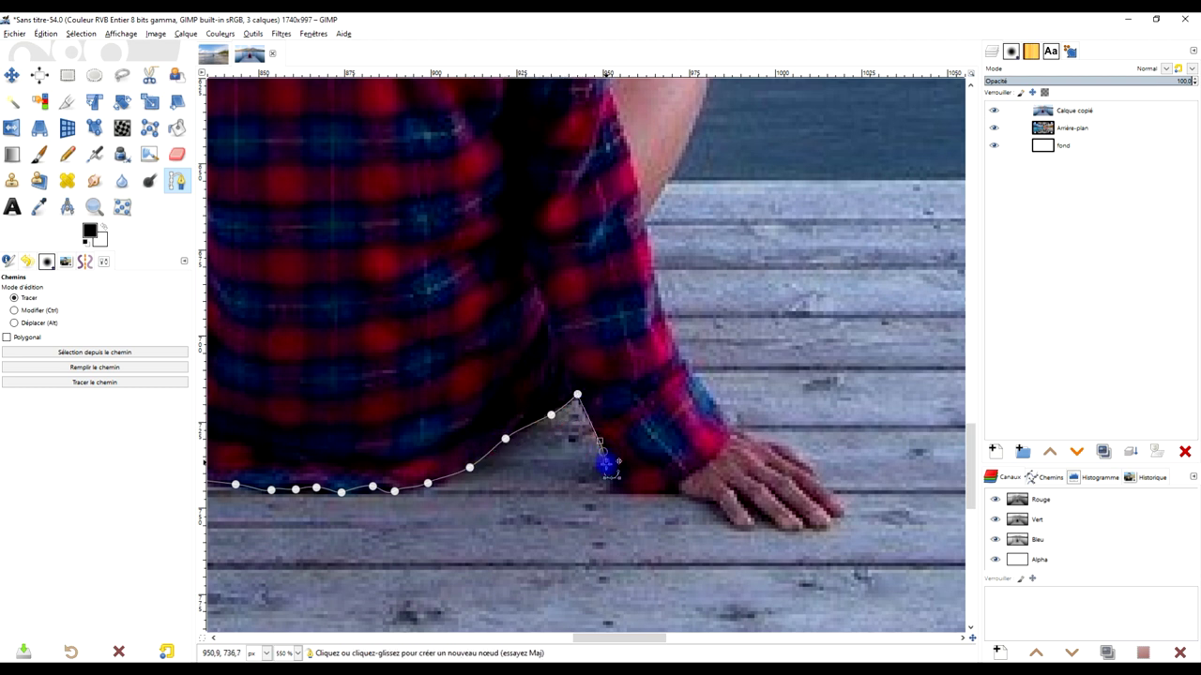
Outline the other hand's fingertips and back, redoing one misplaced point
{"action": "left_click_drag", "start_coordinate": [631, 469], "coordinate": [498, 374]}
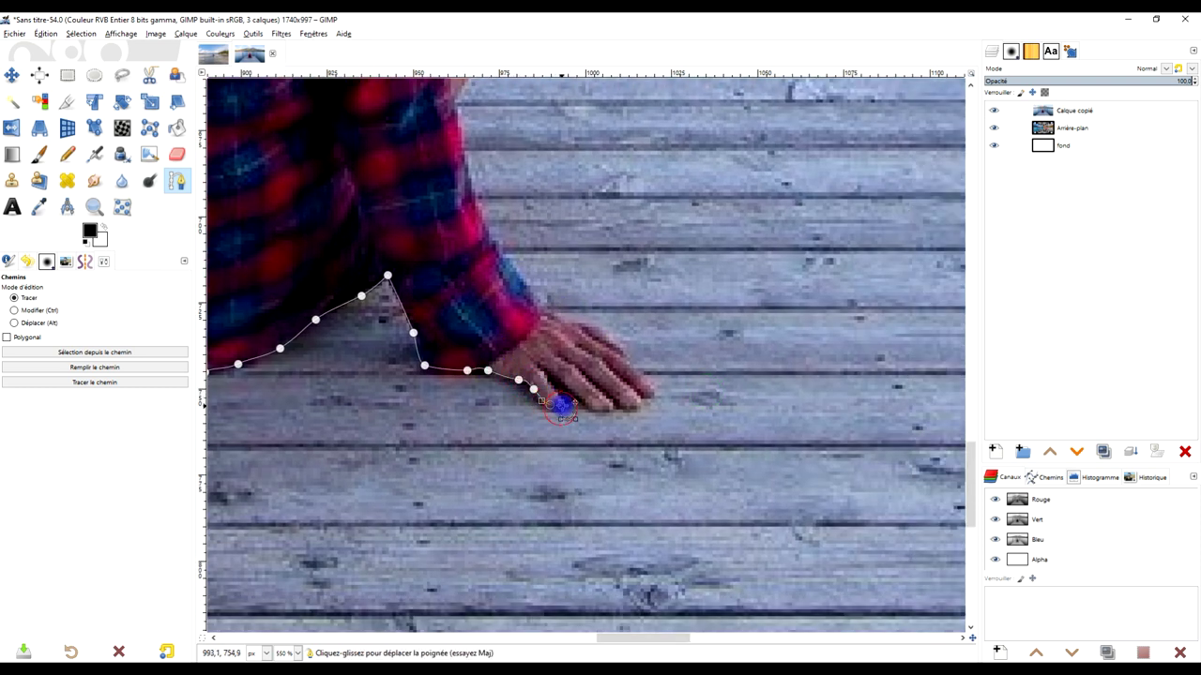
{"action": "left_click", "coordinate": [550, 404]}
{"action": "key", "text": "ctrl+z"}
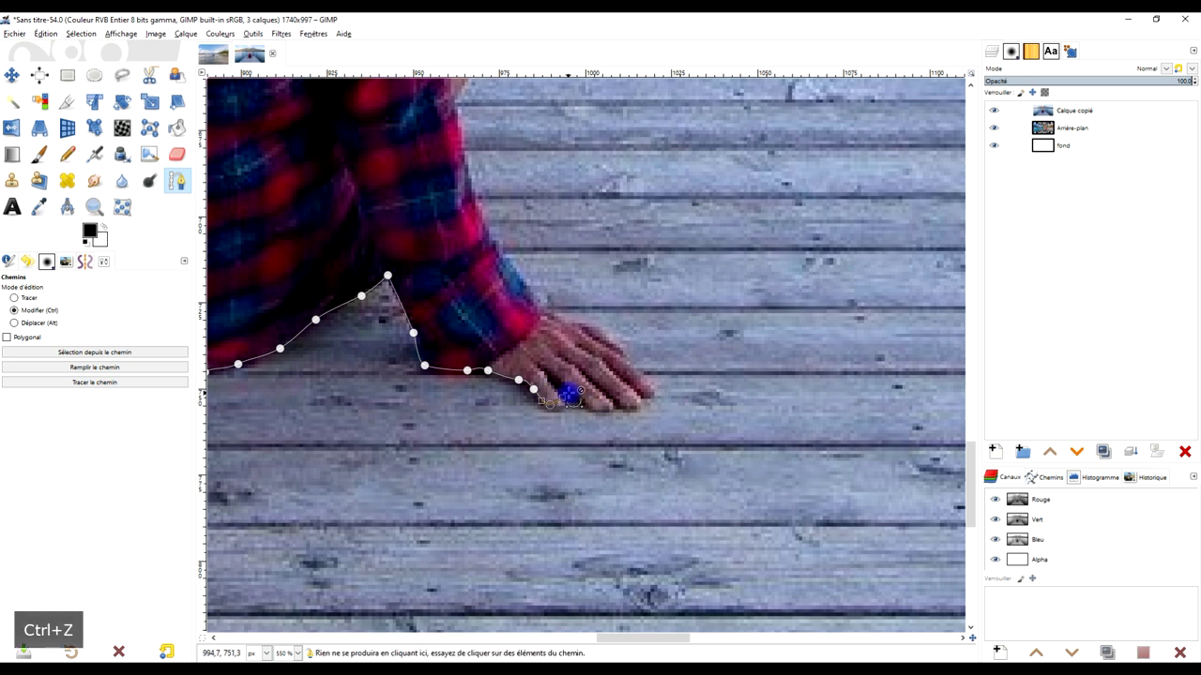
{"action": "left_click", "coordinate": [561, 404]}
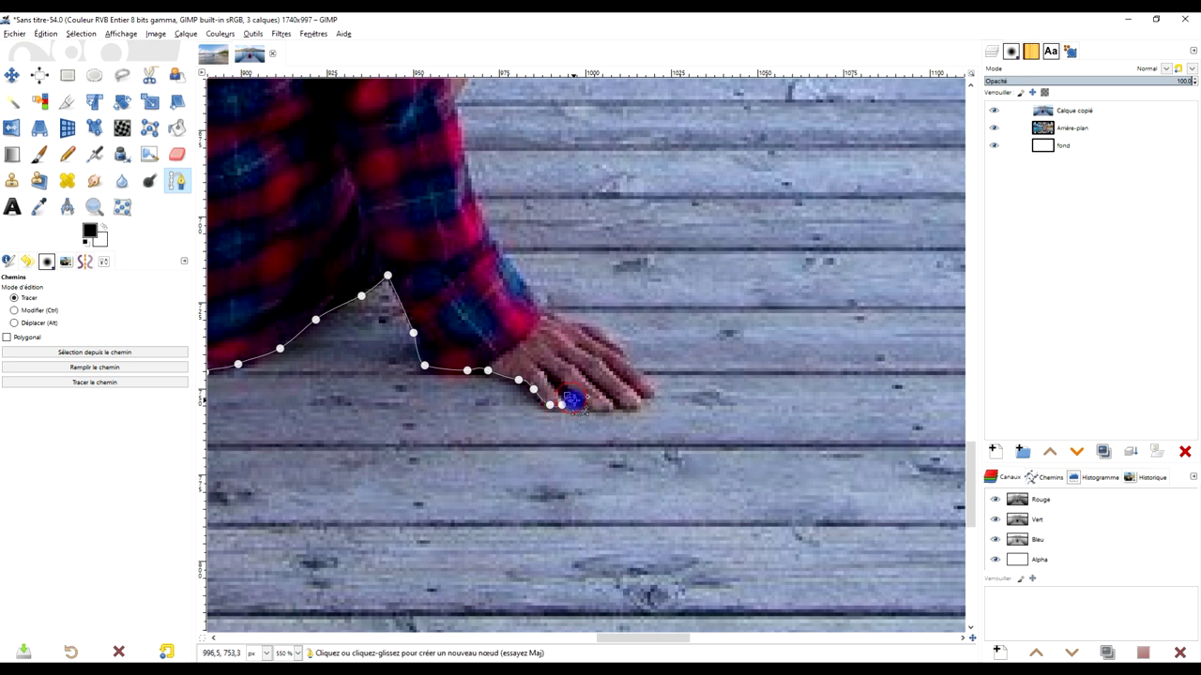
{"action": "left_click", "coordinate": [612, 408]}
{"action": "left_click", "coordinate": [629, 405]}
{"action": "left_click", "coordinate": [640, 400]}
{"action": "left_click", "coordinate": [650, 392]}
{"action": "left_click", "coordinate": [647, 380]}
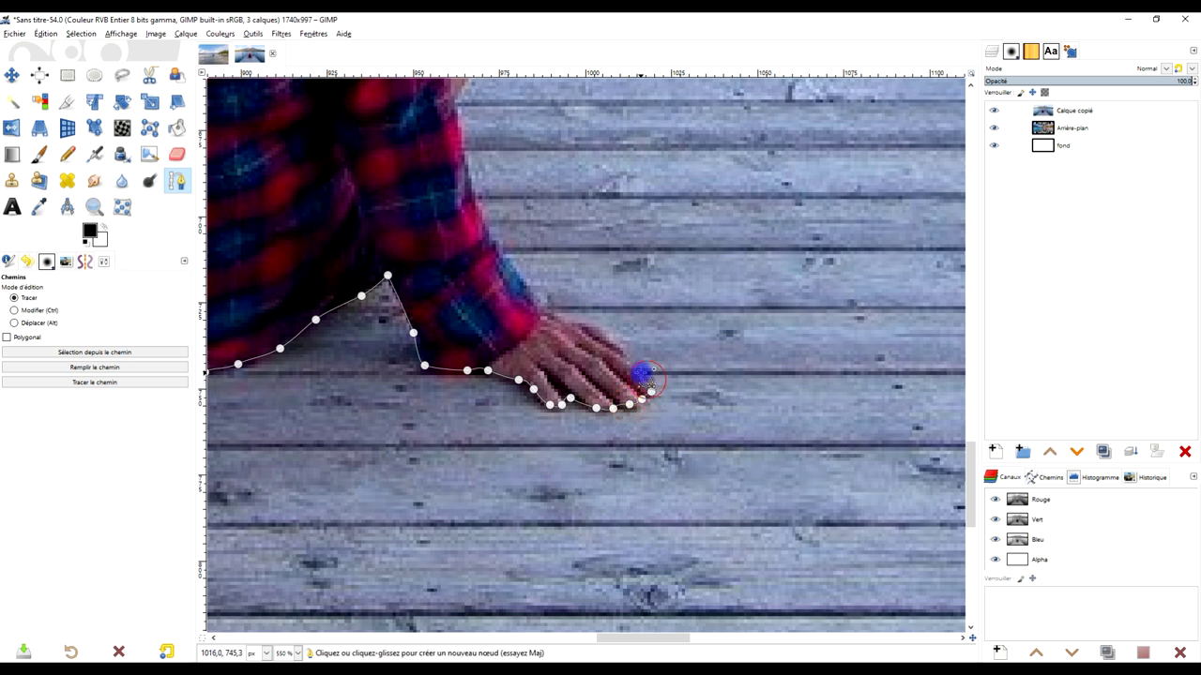
{"action": "left_click", "coordinate": [622, 353]}
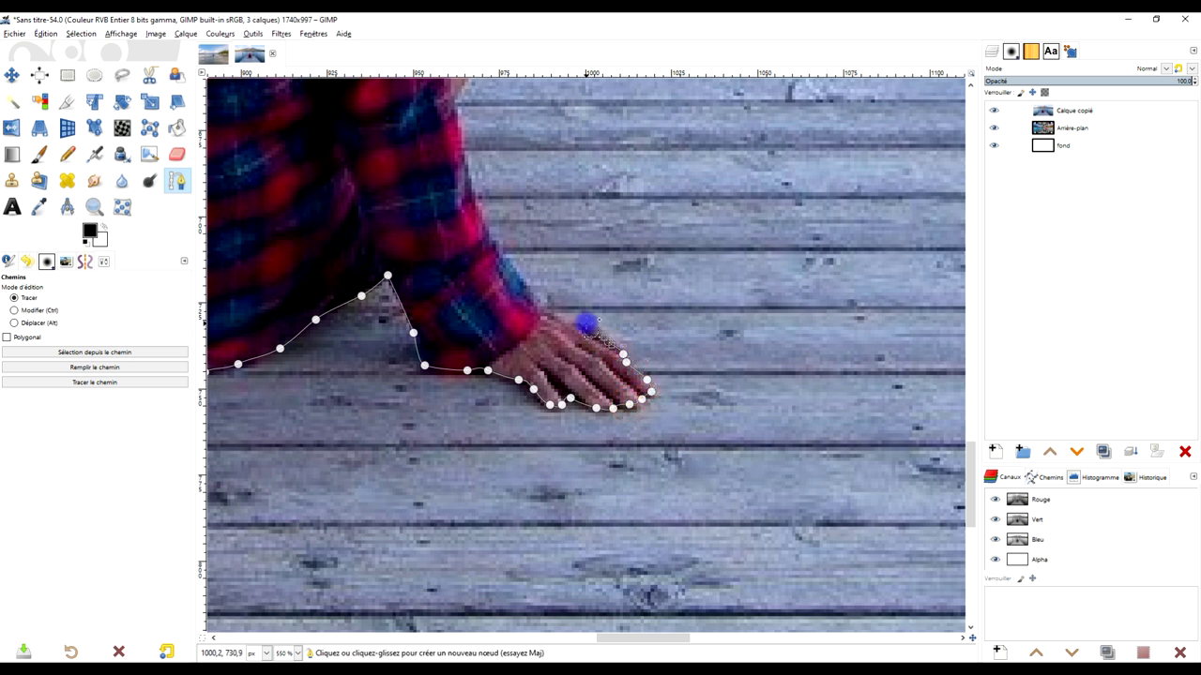
{"action": "left_click", "coordinate": [584, 325]}
Run the path up the wrist and sleeve edge, bending it around the knee
{"action": "left_click_drag", "start_coordinate": [553, 207], "coordinate": [626, 485]}
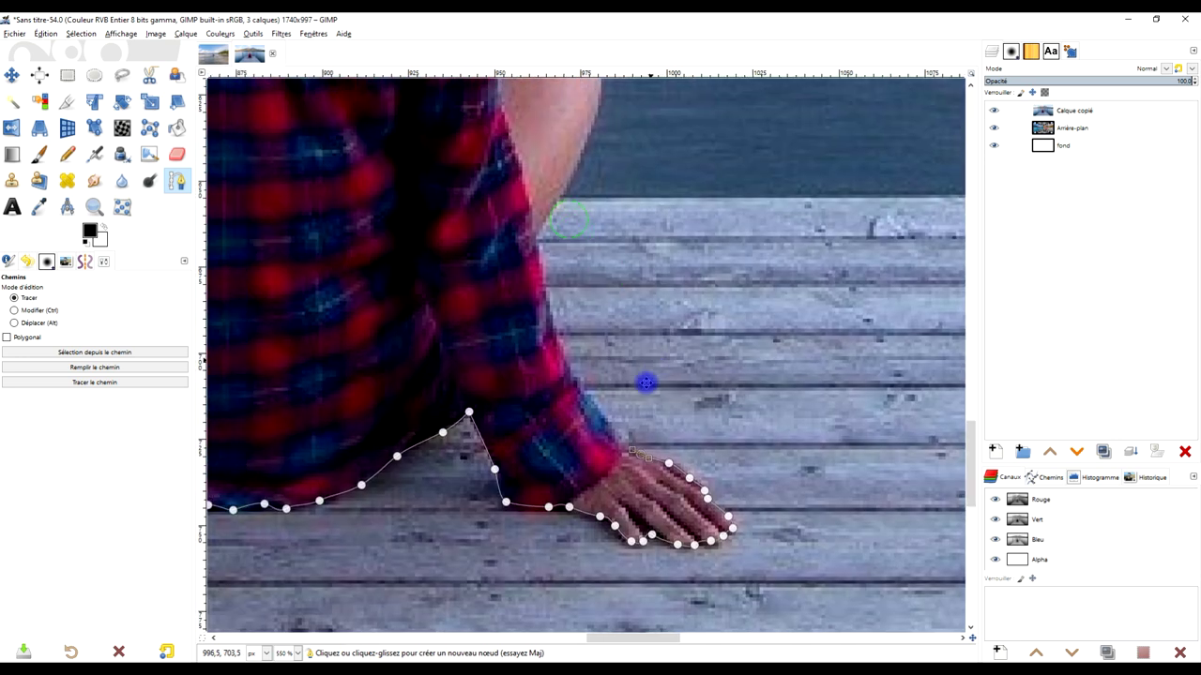
{"action": "left_click", "coordinate": [617, 480]}
{"action": "left_click", "coordinate": [598, 459]}
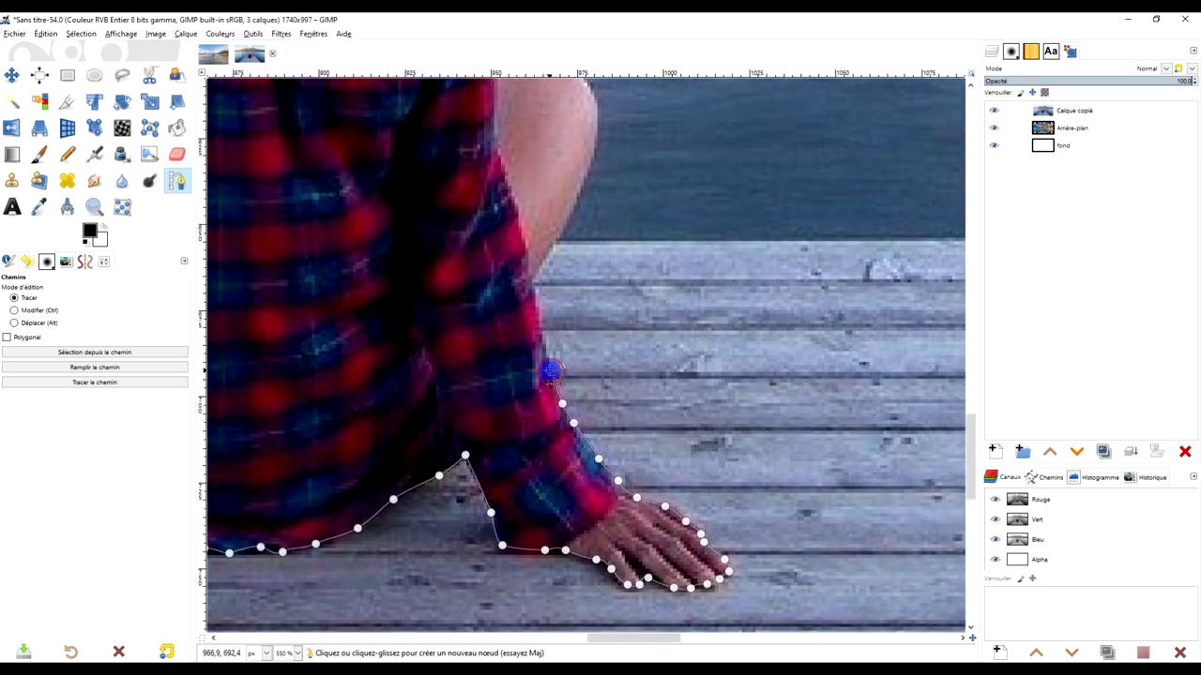
{"action": "scroll", "coordinate": [604, 292], "scroll_direction": "up", "scroll_amount": 5}
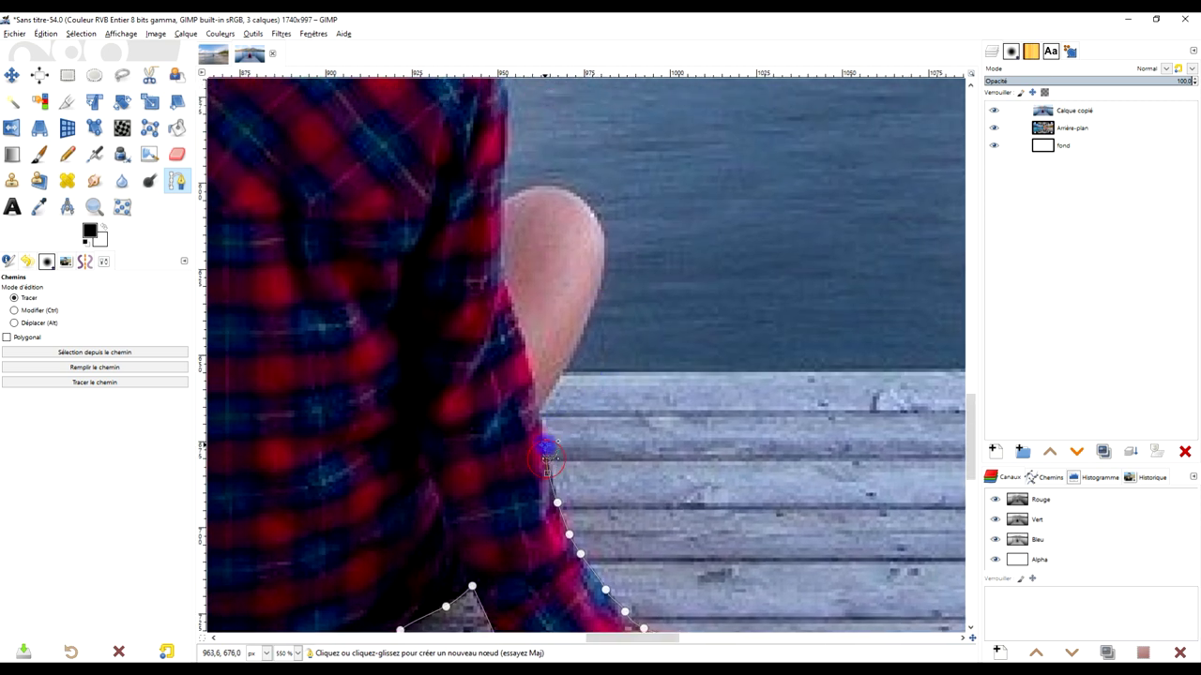
{"action": "left_click_drag", "start_coordinate": [542, 403], "coordinate": [563, 362]}
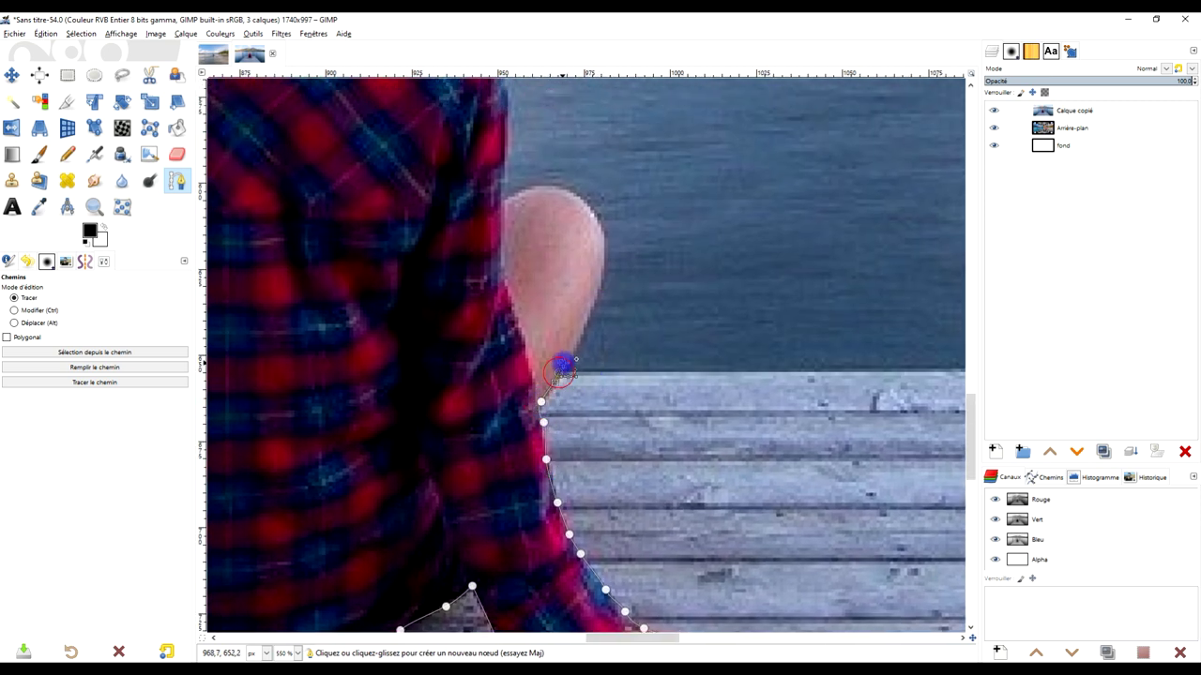
{"action": "scroll", "coordinate": [605, 297], "scroll_direction": "up", "scroll_amount": 2}
{"action": "scroll", "coordinate": [606, 298], "scroll_direction": "up", "scroll_amount": 2}
{"action": "left_click_drag", "start_coordinate": [538, 479], "coordinate": [584, 351]}
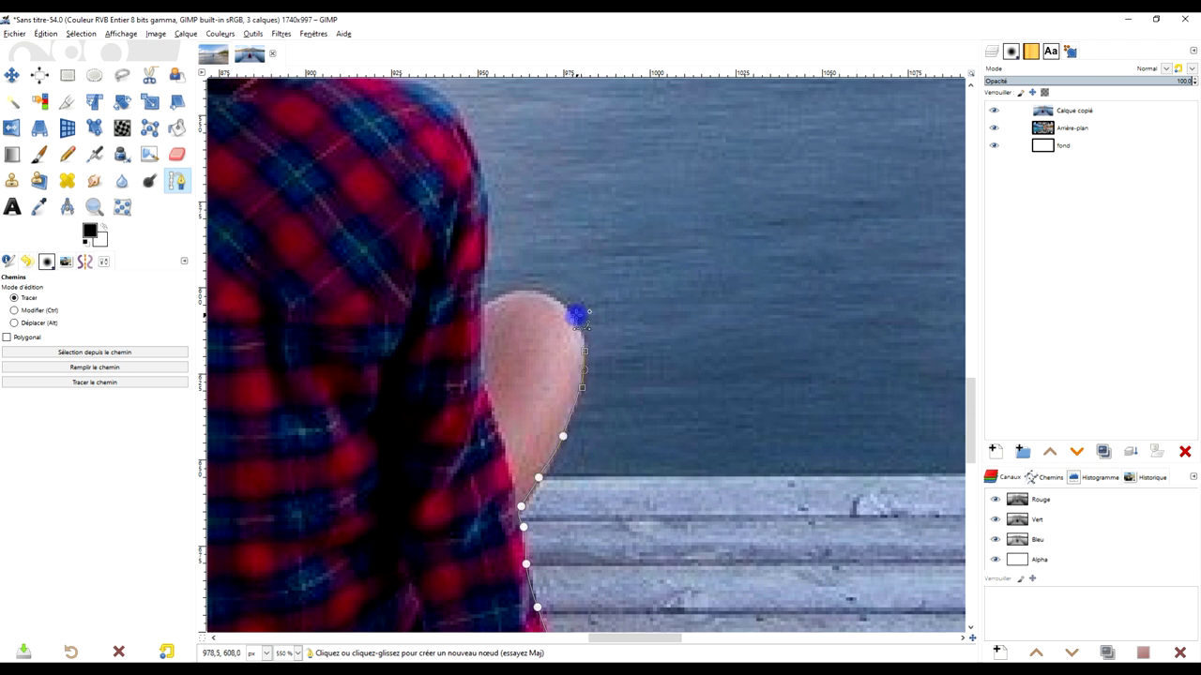
{"action": "left_click", "coordinate": [557, 298]}
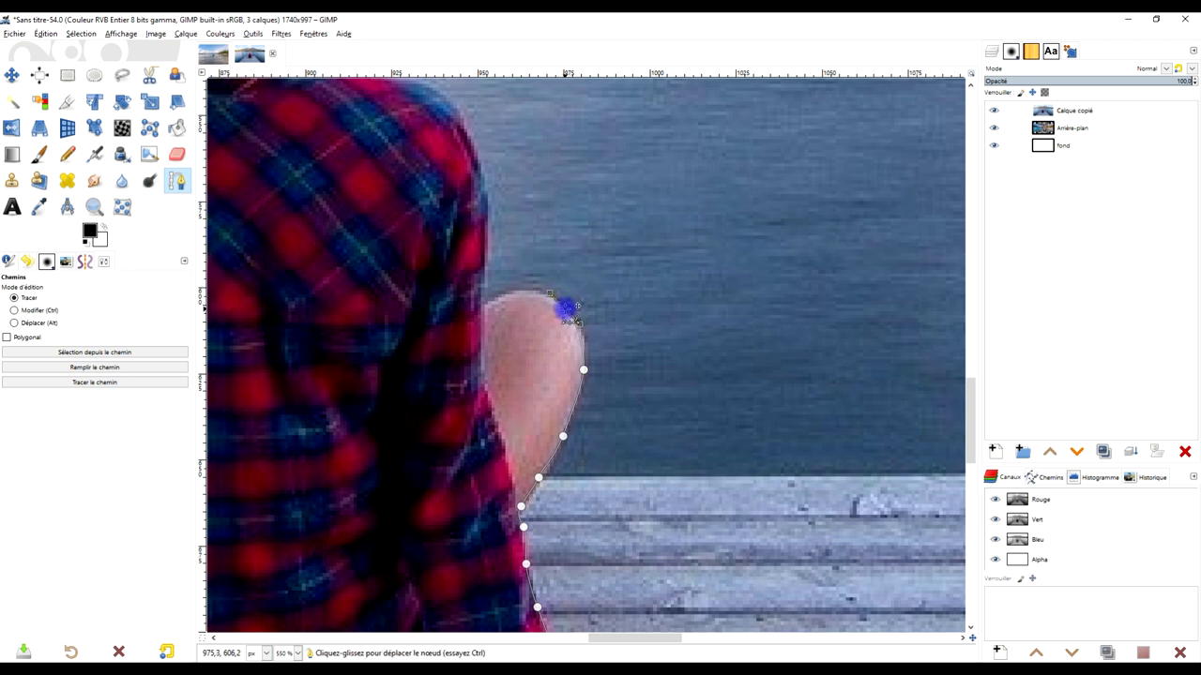
{"action": "left_click_drag", "start_coordinate": [573, 318], "coordinate": [488, 282]}
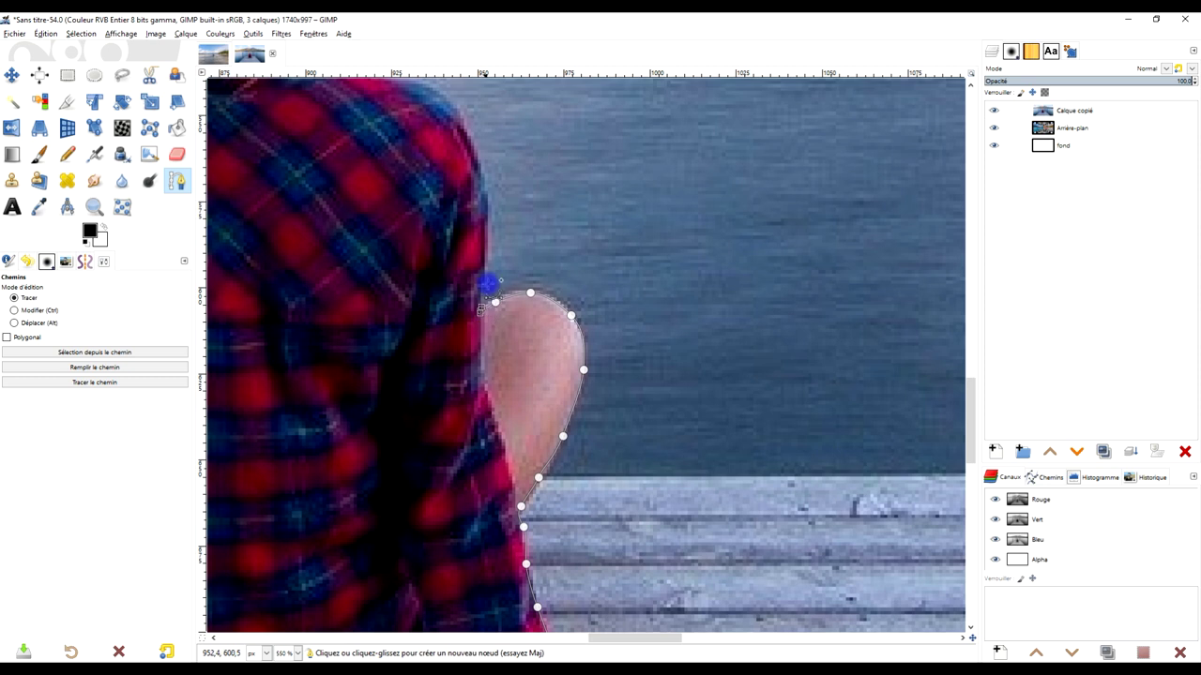
Trace the path from the knee up the back and along the shoulder to the neck
{"action": "scroll", "coordinate": [586, 300], "scroll_direction": "up", "scroll_amount": 5}
{"action": "scroll", "coordinate": [587, 301], "scroll_direction": "left", "scroll_amount": 2}
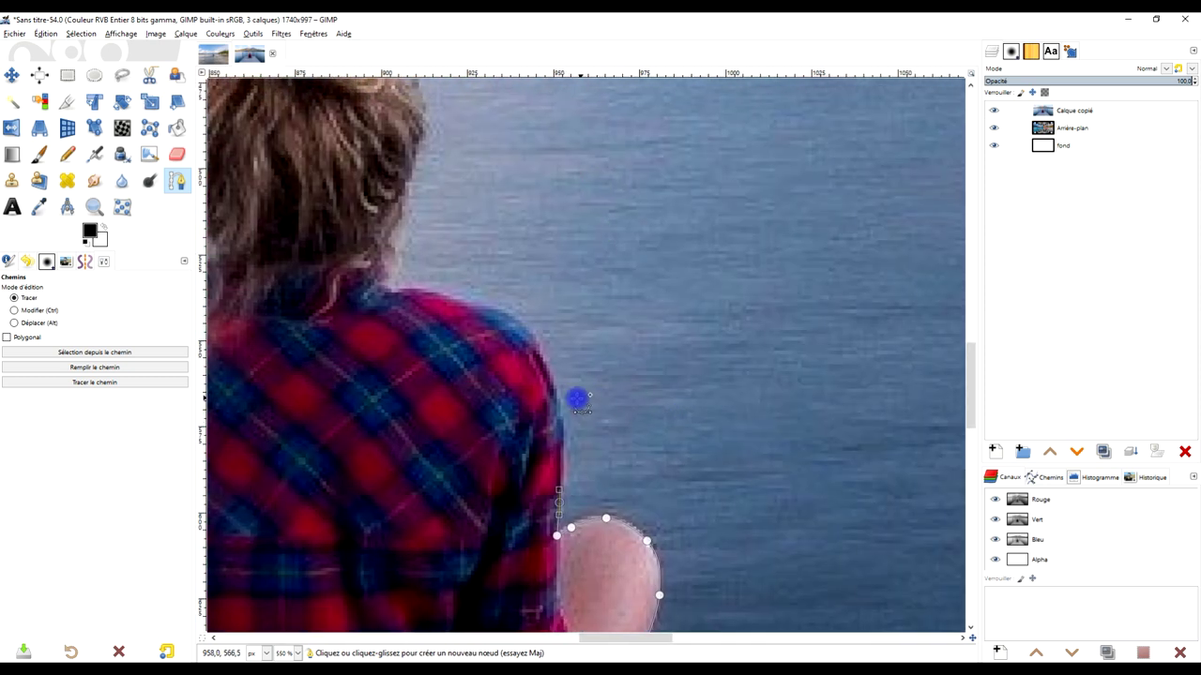
{"action": "left_click", "coordinate": [561, 406]}
{"action": "left_click_drag", "start_coordinate": [534, 345], "coordinate": [489, 309]}
{"action": "left_click", "coordinate": [449, 299]}
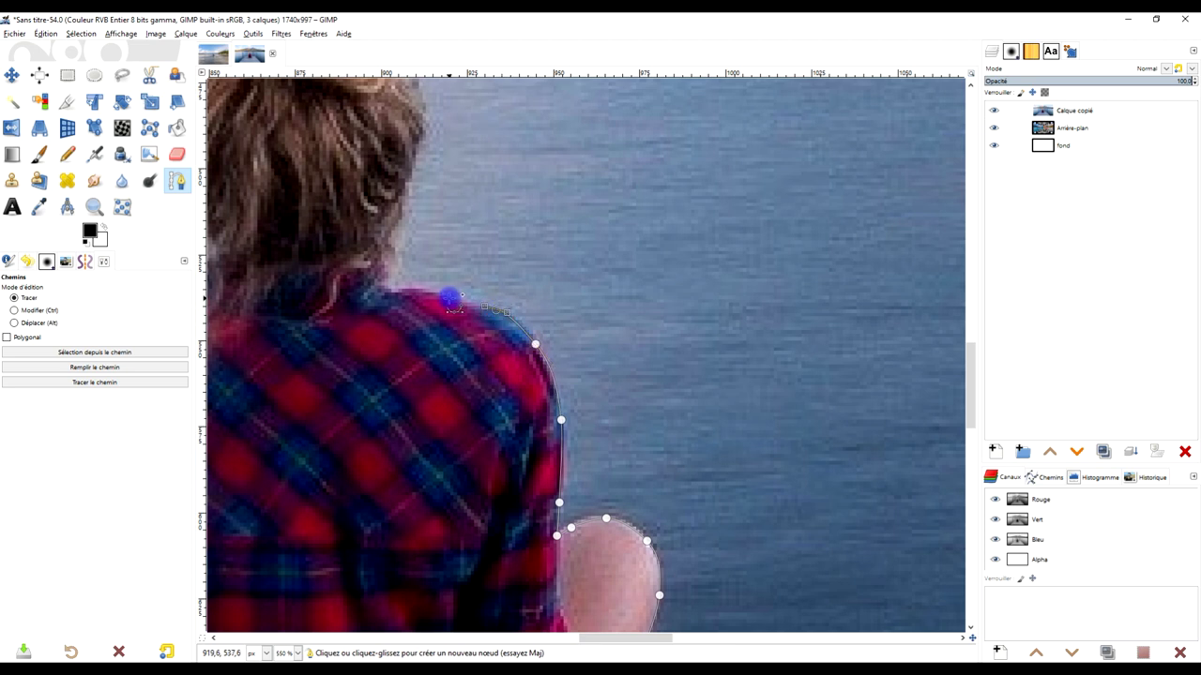
{"action": "left_click", "coordinate": [420, 293]}
{"action": "left_click_drag", "start_coordinate": [390, 290], "coordinate": [385, 271]}
{"action": "scroll", "coordinate": [385, 267], "scroll_direction": "up", "scroll_amount": 3}
{"action": "scroll", "coordinate": [384, 267], "scroll_direction": "left", "scroll_amount": 5}
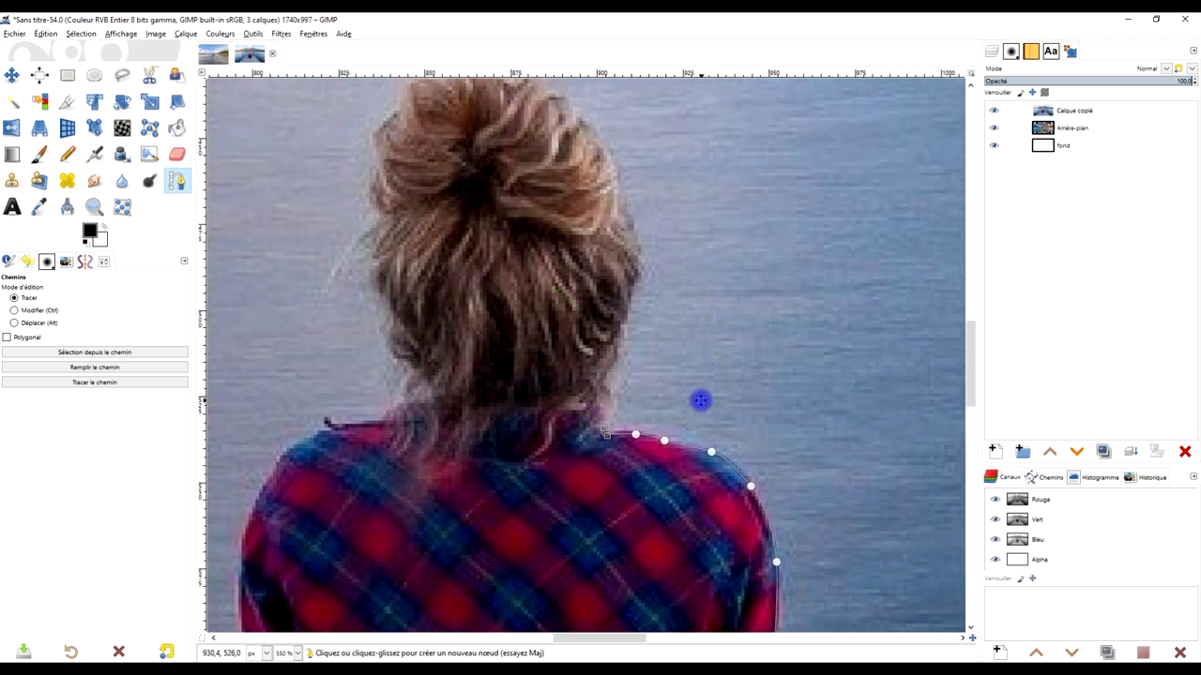
Curve the path up the neck and hair edge and around the bun
{"action": "left_click_drag", "start_coordinate": [605, 429], "coordinate": [608, 366]}
{"action": "left_click", "coordinate": [608, 410]}
{"action": "left_click", "coordinate": [608, 375]}
{"action": "left_click", "coordinate": [620, 334]}
{"action": "left_click_drag", "start_coordinate": [626, 300], "coordinate": [635, 282]}
{"action": "scroll", "coordinate": [634, 218], "scroll_direction": "up", "scroll_amount": 1}
{"action": "scroll", "coordinate": [634, 218], "scroll_direction": "left", "scroll_amount": 1}
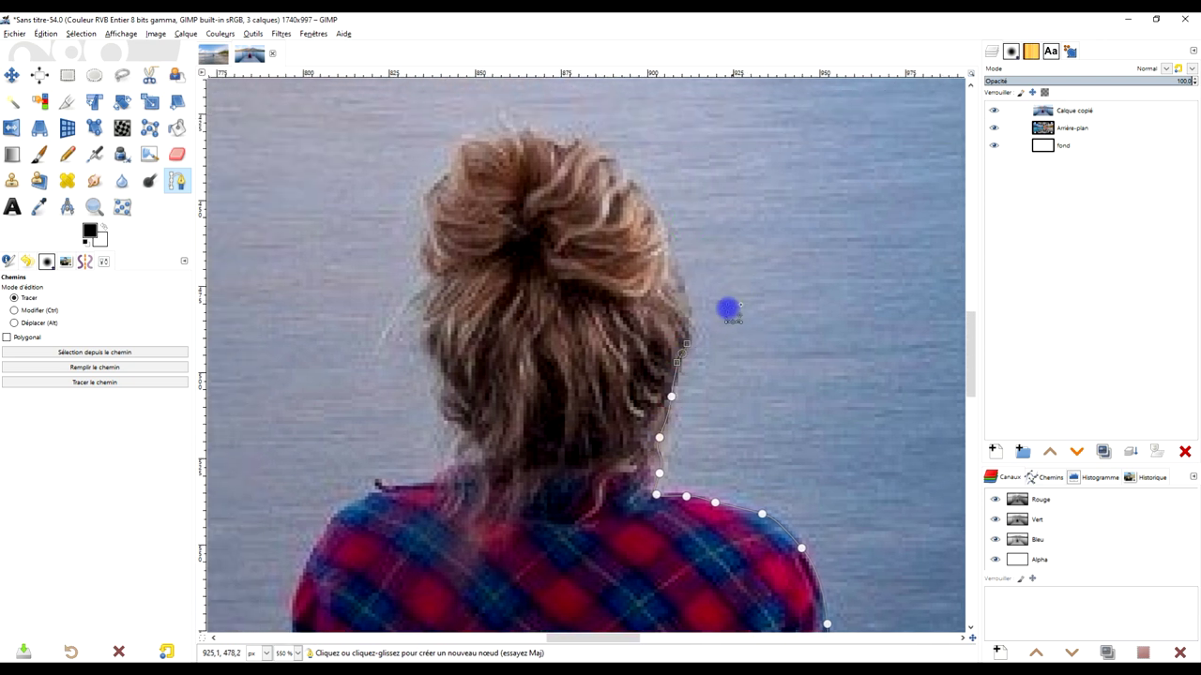
{"action": "left_click_drag", "start_coordinate": [692, 319], "coordinate": [674, 265]}
{"action": "left_click", "coordinate": [672, 263]}
{"action": "mouse_move", "coordinate": [660, 222]}
{"action": "left_mouse_down"}
{"action": "mouse_move", "coordinate": [606, 156]}
{"action": "mouse_move", "coordinate": [532, 134]}
{"action": "mouse_move", "coordinate": [448, 169]}
{"action": "left_mouse_up"}
Trace across the top of the hair and down its other side
{"action": "left_click", "coordinate": [605, 156]}
{"action": "left_click", "coordinate": [507, 143]}
{"action": "left_click", "coordinate": [455, 158]}
{"action": "left_click", "coordinate": [441, 182]}
{"action": "left_click", "coordinate": [428, 200]}
{"action": "left_click", "coordinate": [425, 226]}
{"action": "left_click", "coordinate": [421, 258]}
{"action": "left_click", "coordinate": [431, 275]}
{"action": "left_click", "coordinate": [427, 294]}
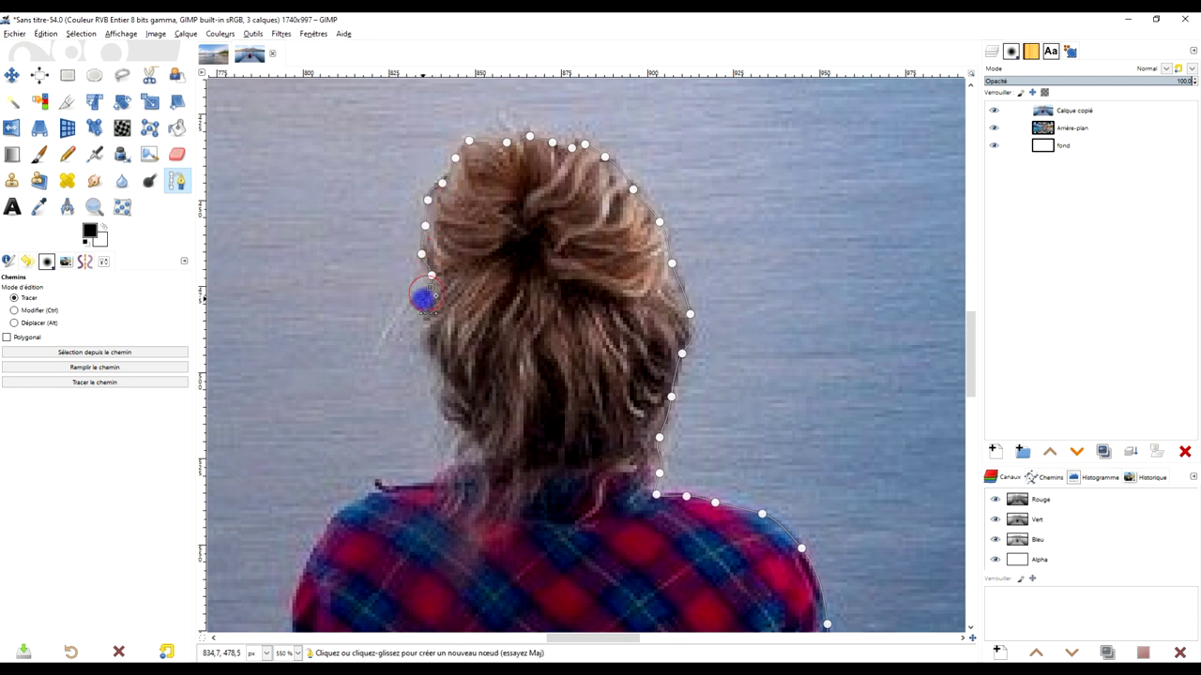
Continue the path down toward the other shoulder
{"action": "left_click", "coordinate": [429, 342]}
{"action": "left_click", "coordinate": [443, 370]}
{"action": "left_click", "coordinate": [445, 400]}
{"action": "scroll", "coordinate": [563, 394], "scroll_direction": "down", "scroll_amount": 3}
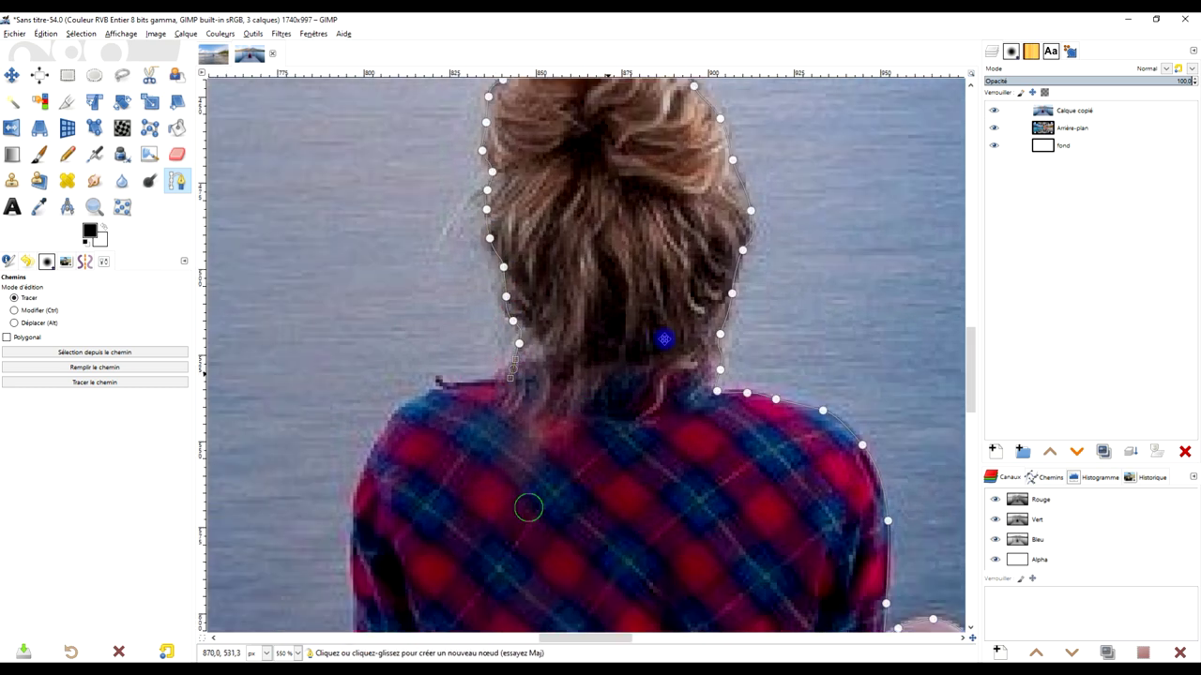
{"action": "scroll", "coordinate": [663, 338], "scroll_direction": "left", "scroll_amount": 3}
Trace along the other shoulder and down the back, closing the path at the knee
{"action": "left_click", "coordinate": [668, 261]}
{"action": "left_click", "coordinate": [614, 267]}
{"action": "left_click_drag", "start_coordinate": [566, 314], "coordinate": [556, 319]}
{"action": "left_click", "coordinate": [542, 357]}
{"action": "scroll", "coordinate": [544, 403], "scroll_direction": "down", "scroll_amount": 2}
{"action": "scroll", "coordinate": [544, 404], "scroll_direction": "left", "scroll_amount": 1}
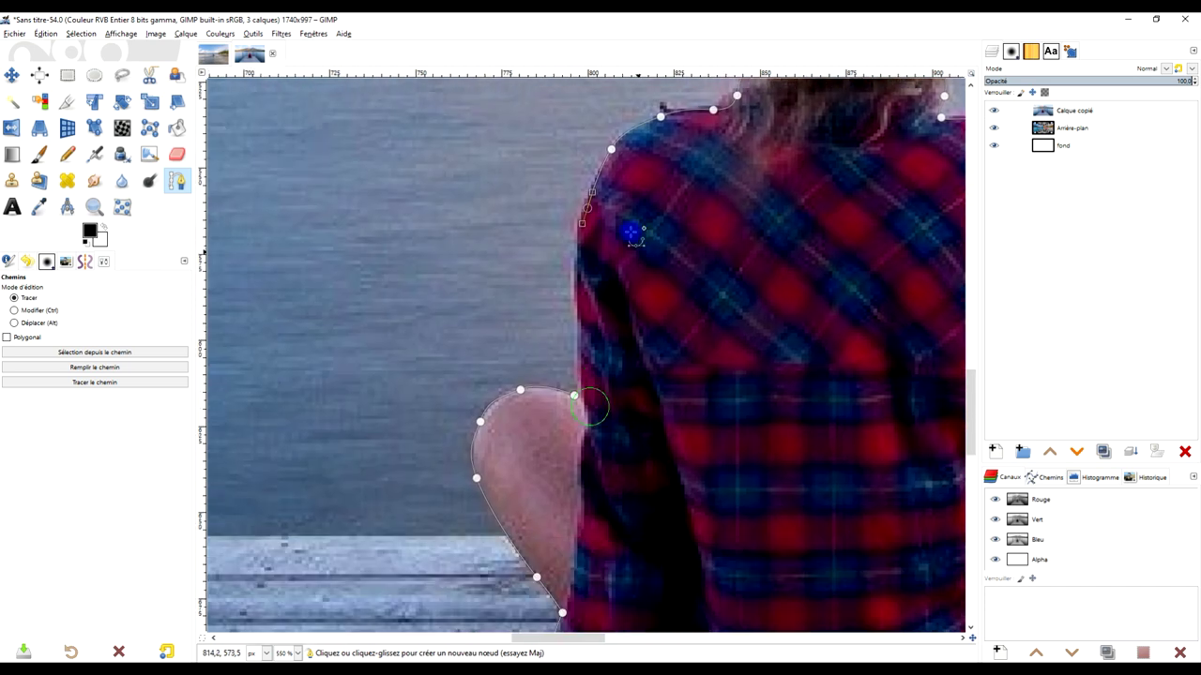
{"action": "left_click_drag", "start_coordinate": [579, 264], "coordinate": [576, 339]}
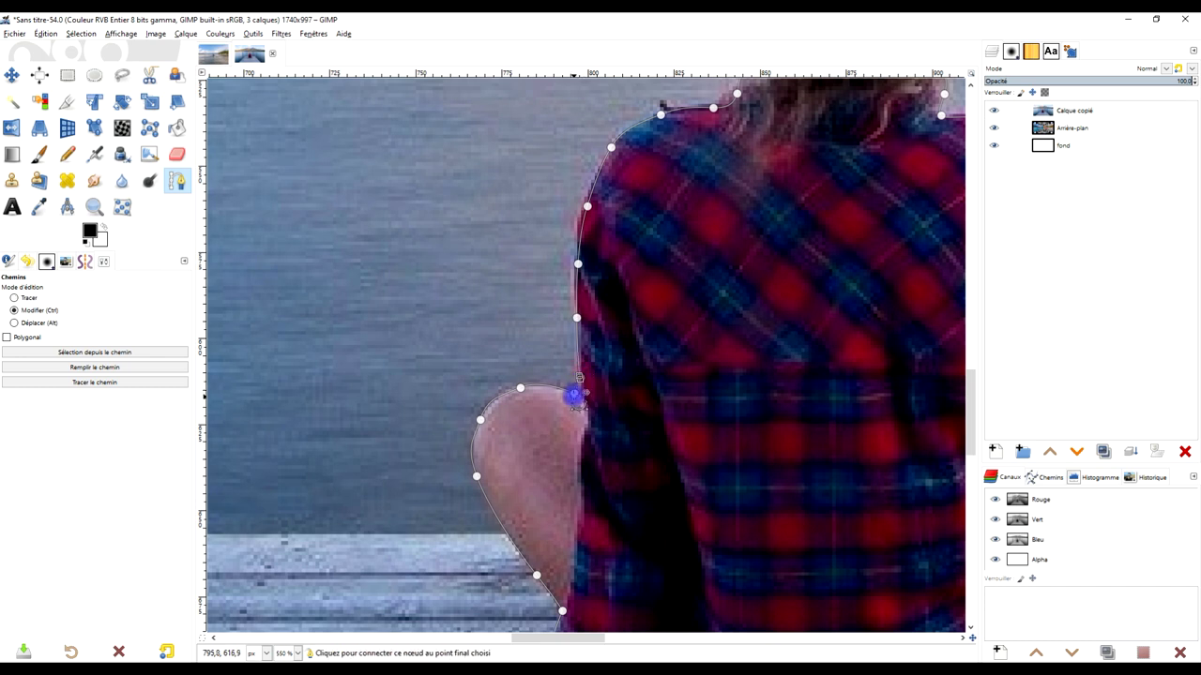
{"action": "left_click", "coordinate": [579, 391], "text": "ctrl"}
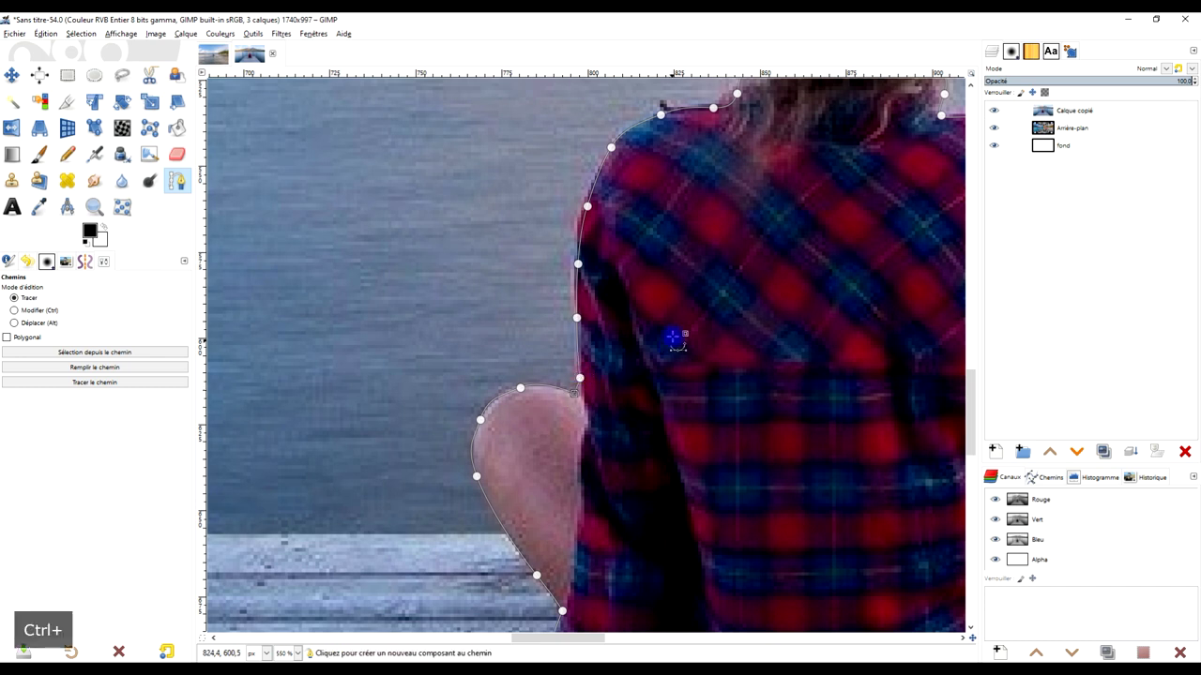
{"action": "scroll", "coordinate": [670, 341], "scroll_direction": "down", "scroll_amount": 4}
{"action": "scroll", "coordinate": [593, 370], "scroll_direction": "up", "scroll_amount": 3}
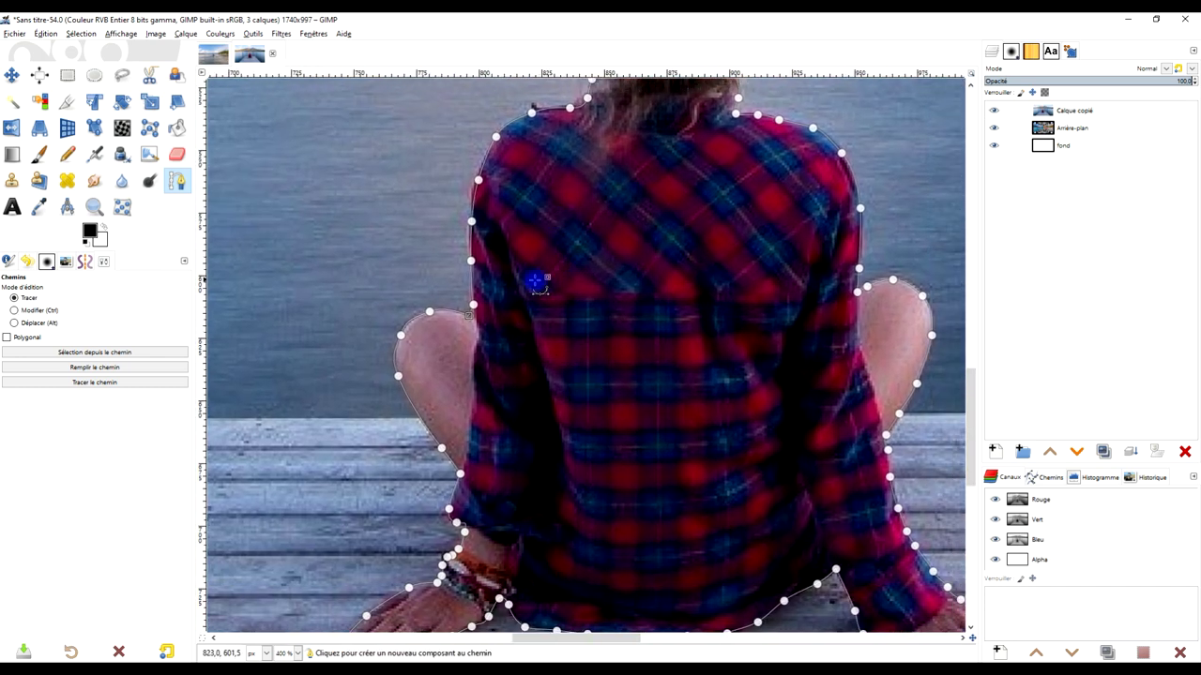
Turn the outline into a selection and add a selection-based mask to Calque copié
{"action": "key", "text": "Return"}
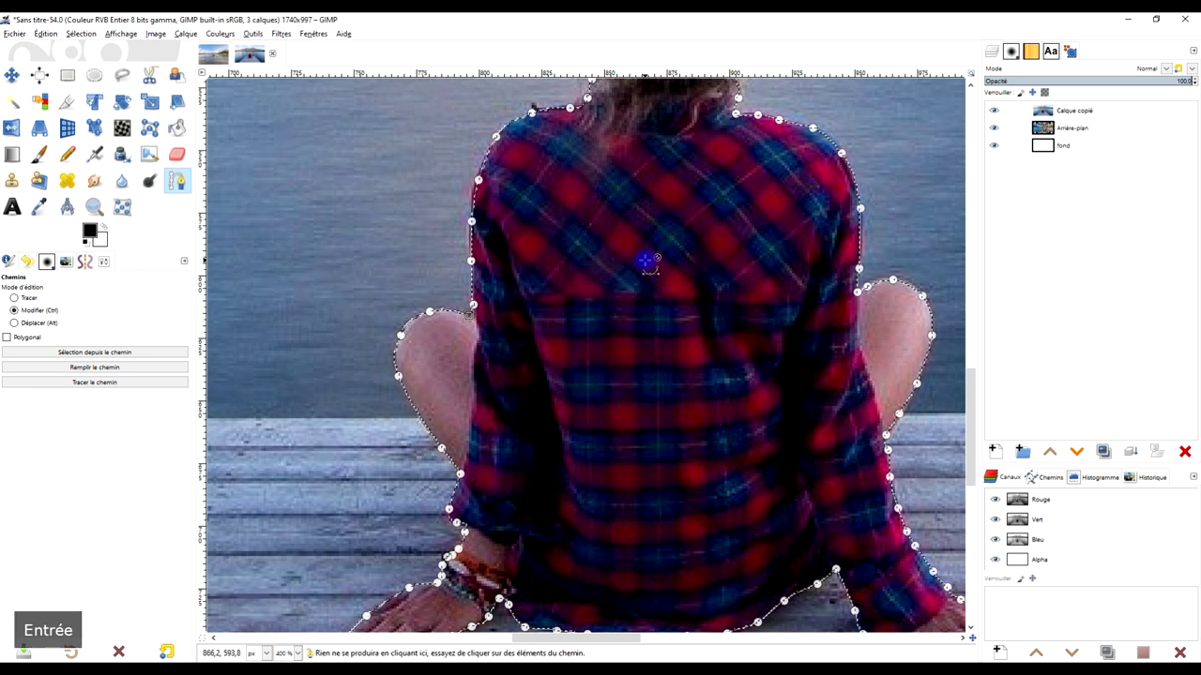
{"action": "scroll", "coordinate": [647, 299], "scroll_direction": "down", "scroll_amount": 3}
{"action": "right_click", "coordinate": [1039, 112]}
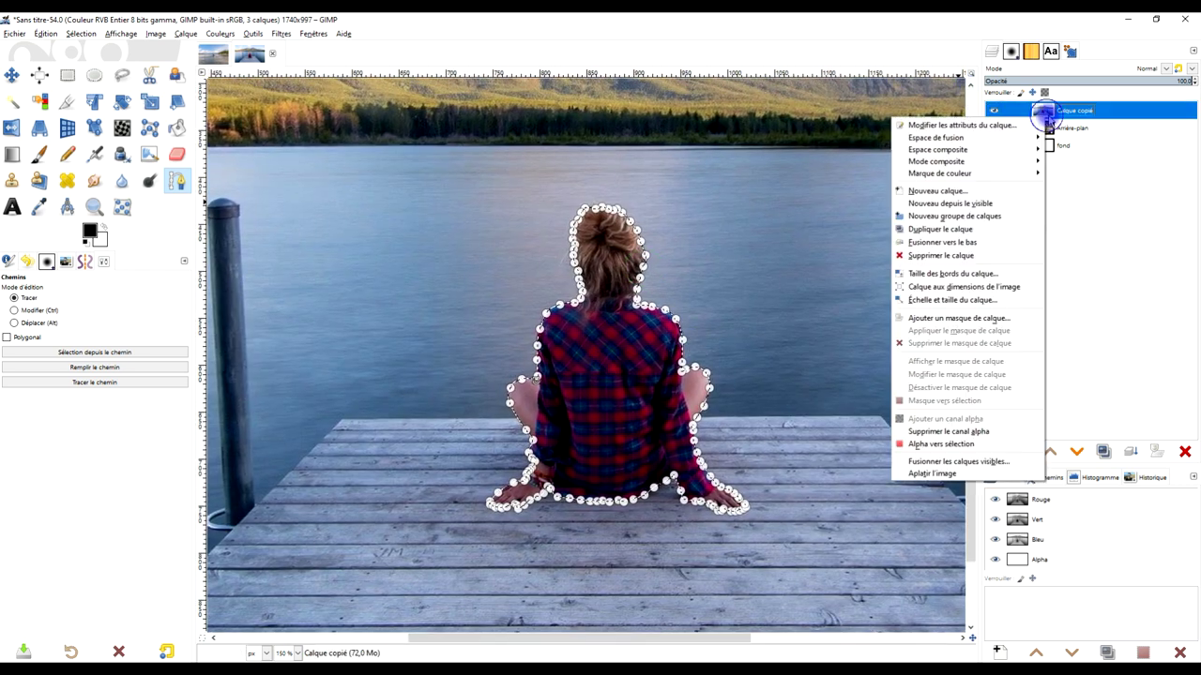
{"action": "left_click", "coordinate": [989, 325]}
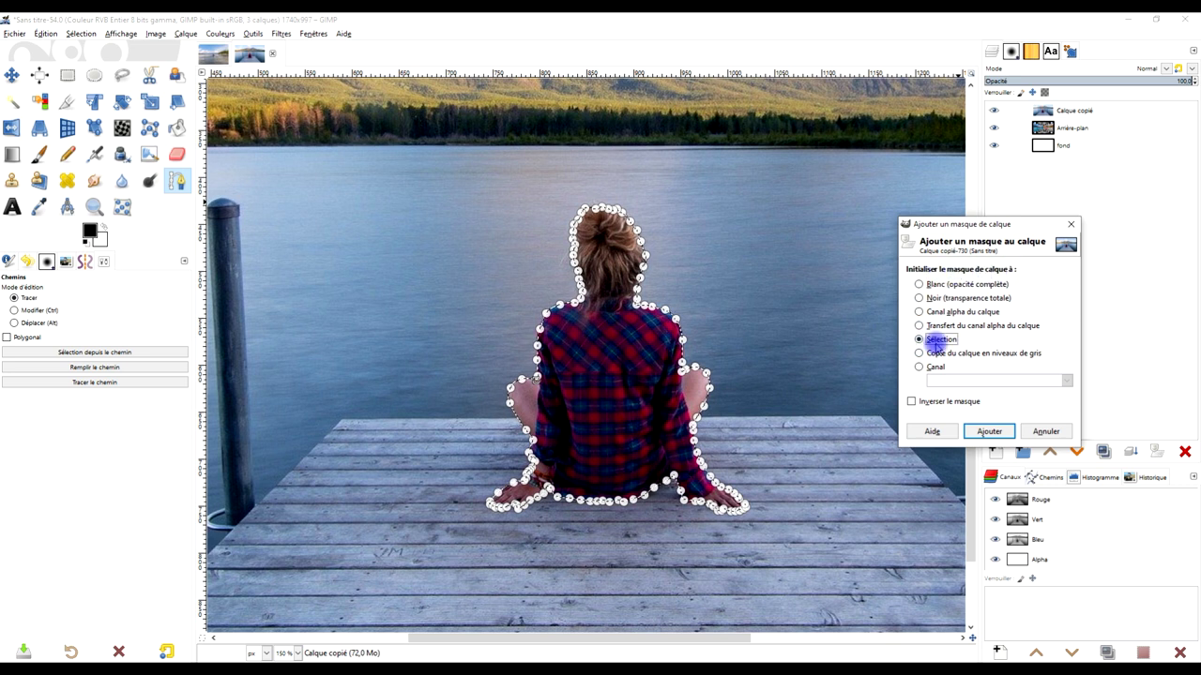
{"action": "left_click", "coordinate": [989, 431]}
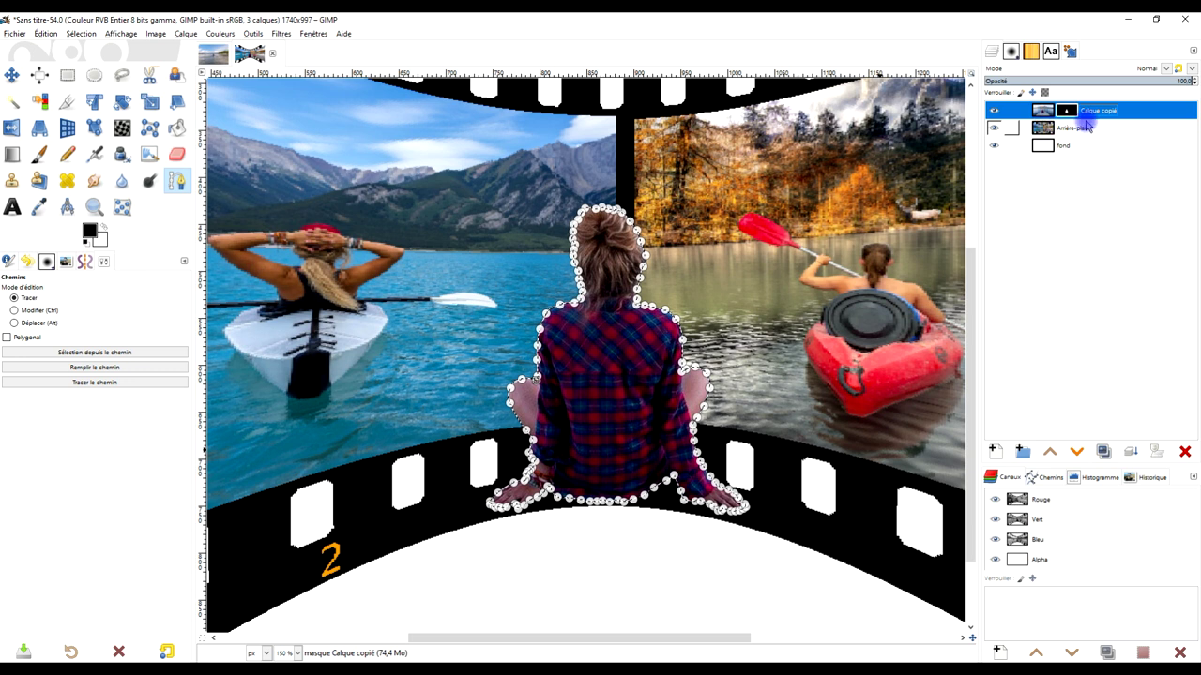
Rename the masked layer to 'observatrice'
{"action": "double_click", "coordinate": [1106, 110]}
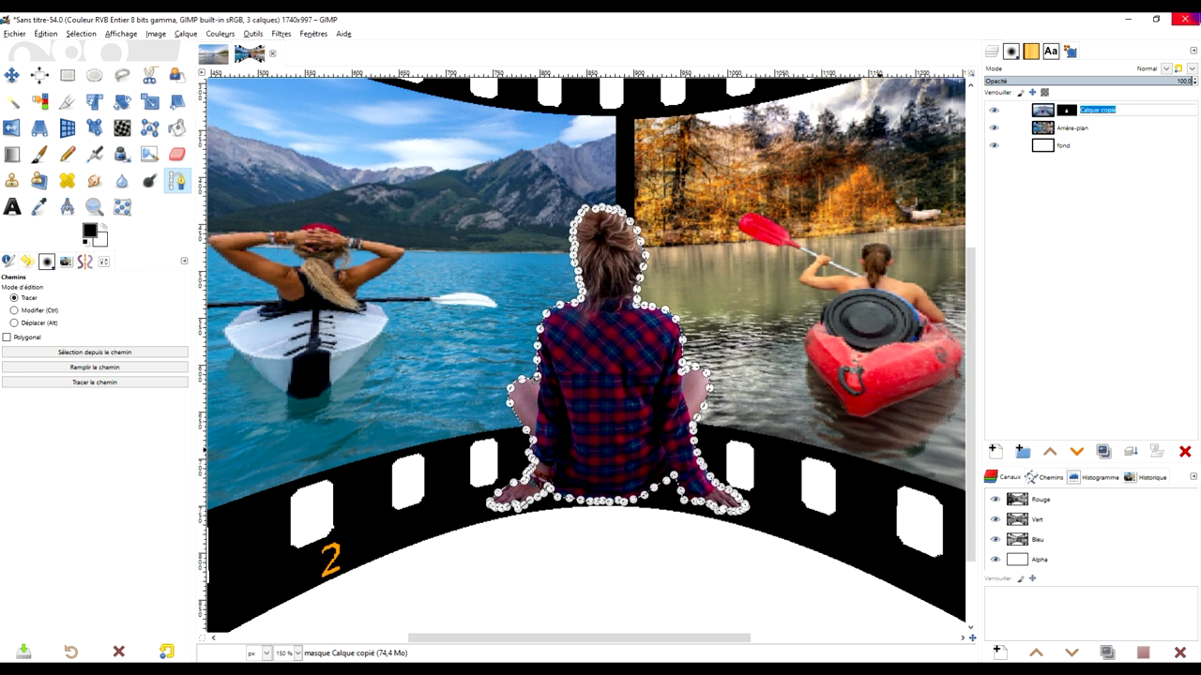
{"action": "key", "text": "o"}
{"action": "type", "text": "observatrice"}
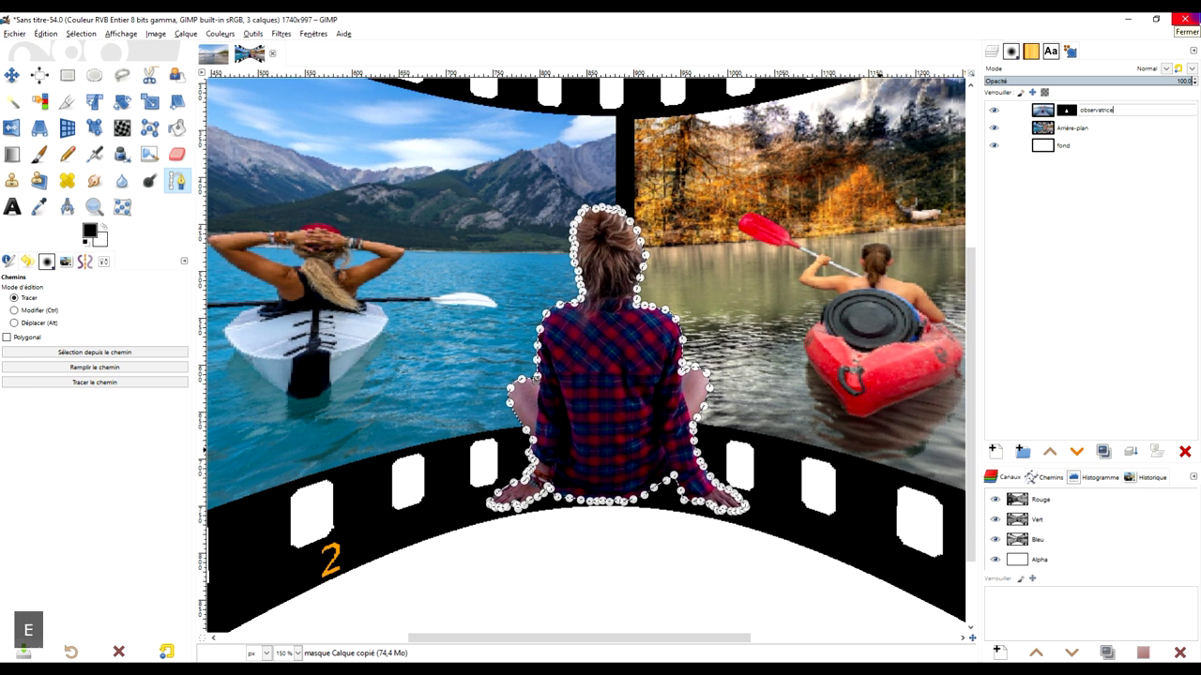
{"action": "key", "text": "Return"}
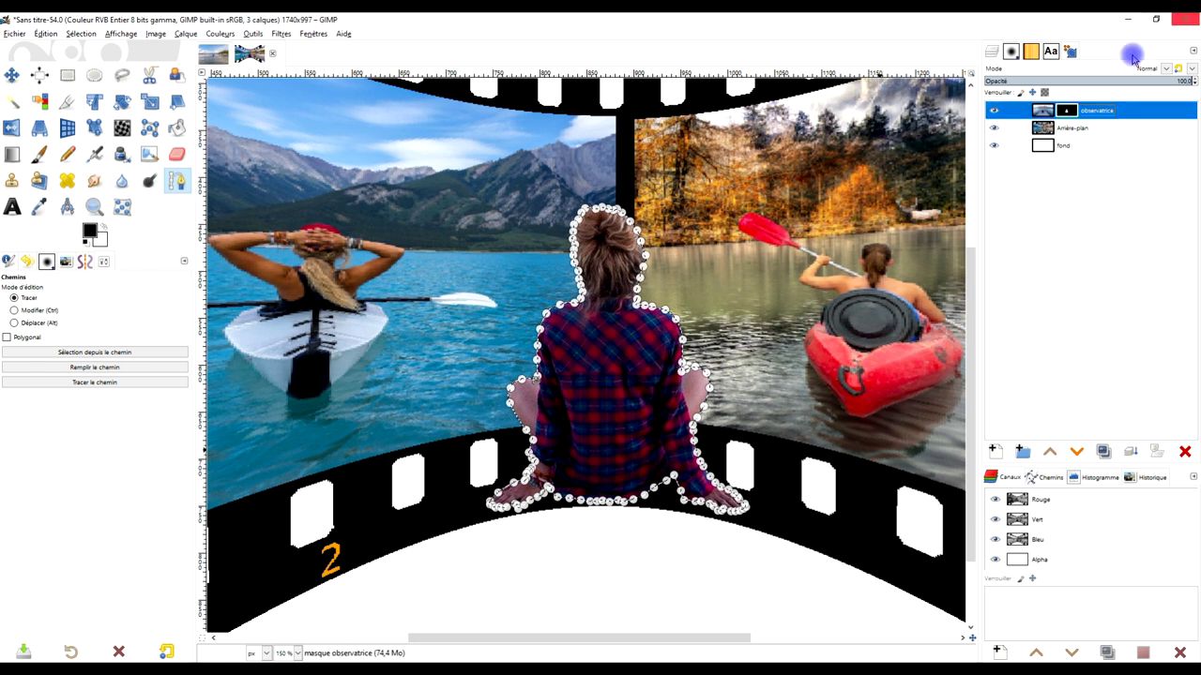
Clear the selection and drag the observatrice figure down onto the strip's bottom edge
{"action": "left_click", "coordinate": [81, 33]}
{"action": "left_click", "coordinate": [84, 61]}
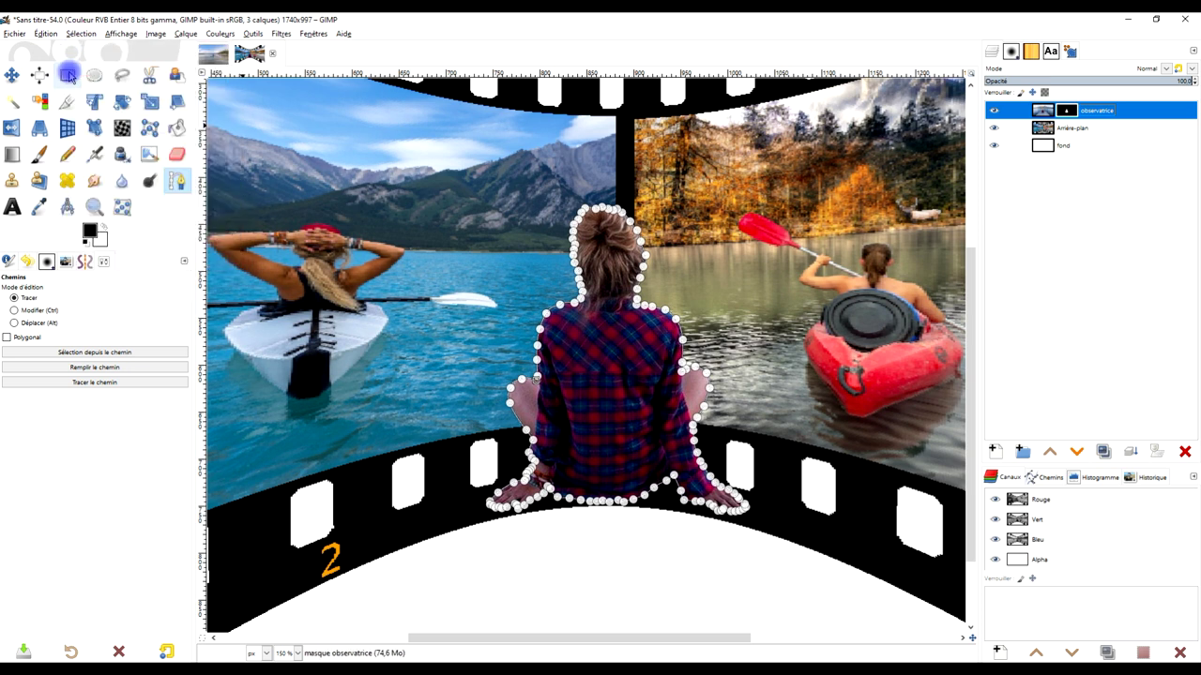
{"action": "left_click", "coordinate": [68, 75]}
{"action": "scroll", "coordinate": [641, 332], "scroll_direction": "up", "scroll_amount": 2}
{"action": "scroll", "coordinate": [645, 298], "scroll_direction": "down", "scroll_amount": 3}
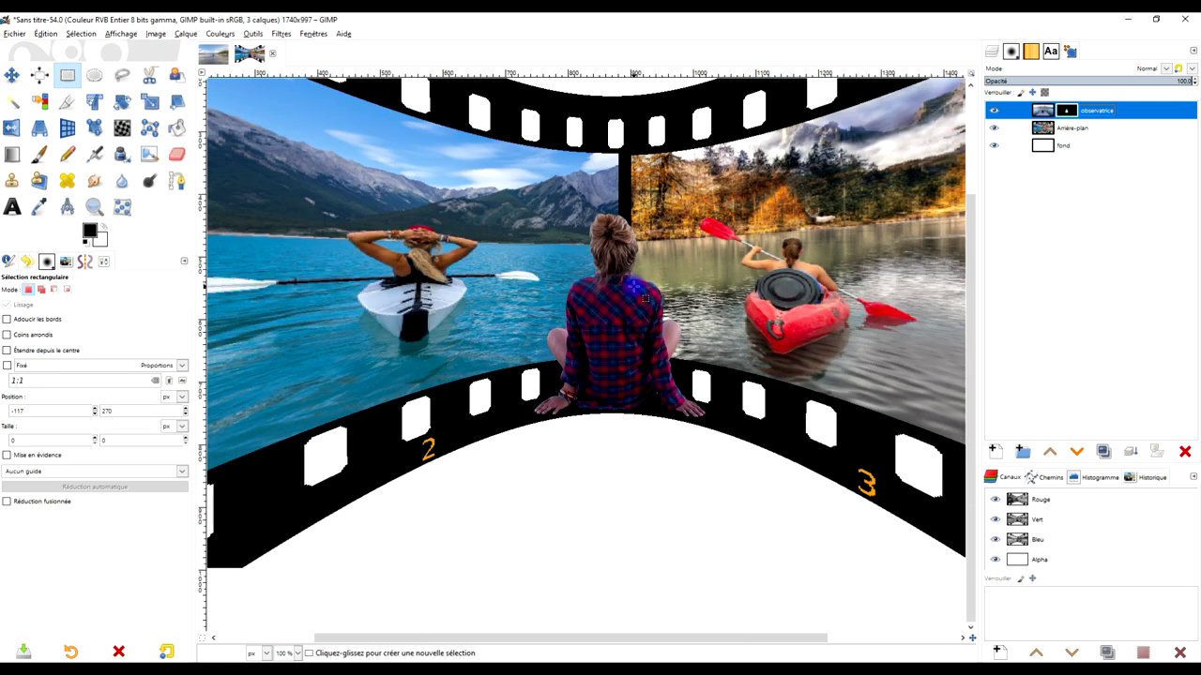
{"action": "left_click", "coordinate": [12, 75]}
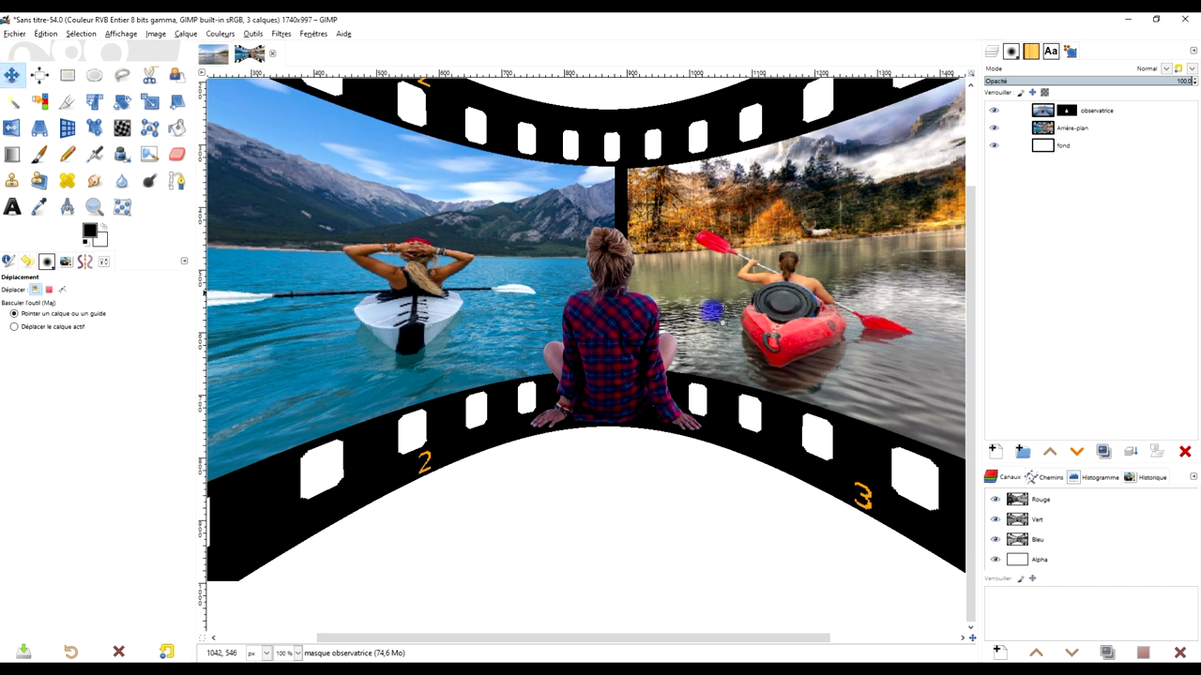
{"action": "left_click", "coordinate": [1045, 112]}
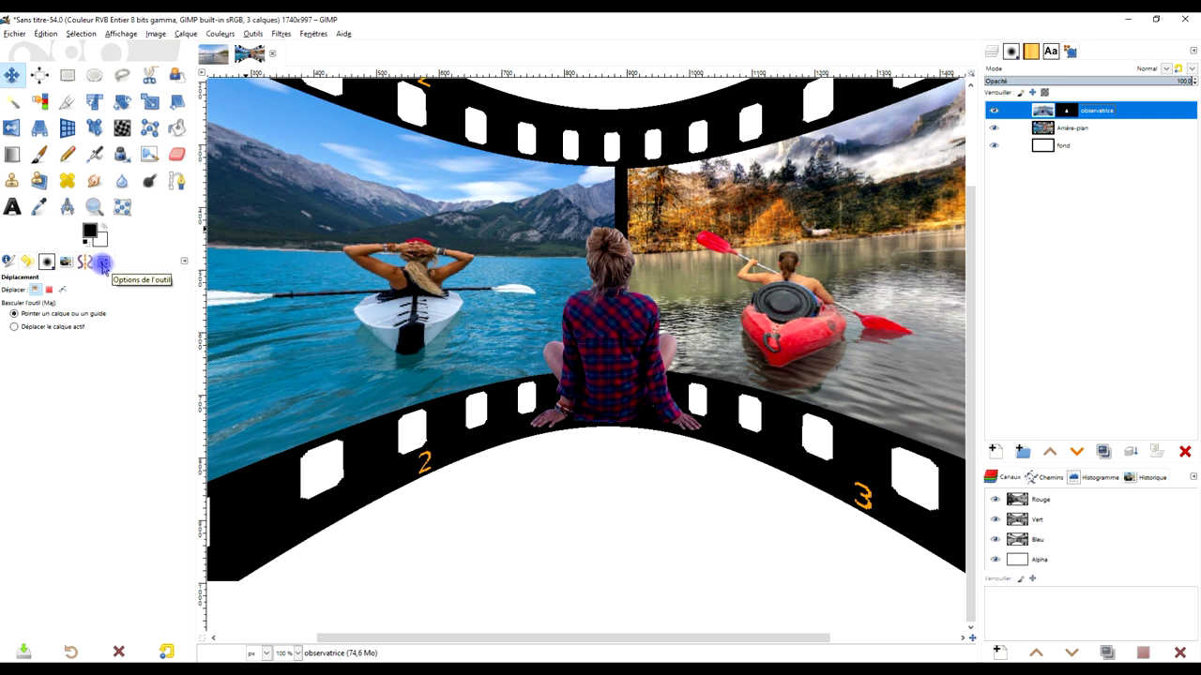
{"action": "left_click_drag", "start_coordinate": [612, 343], "coordinate": [633, 441]}
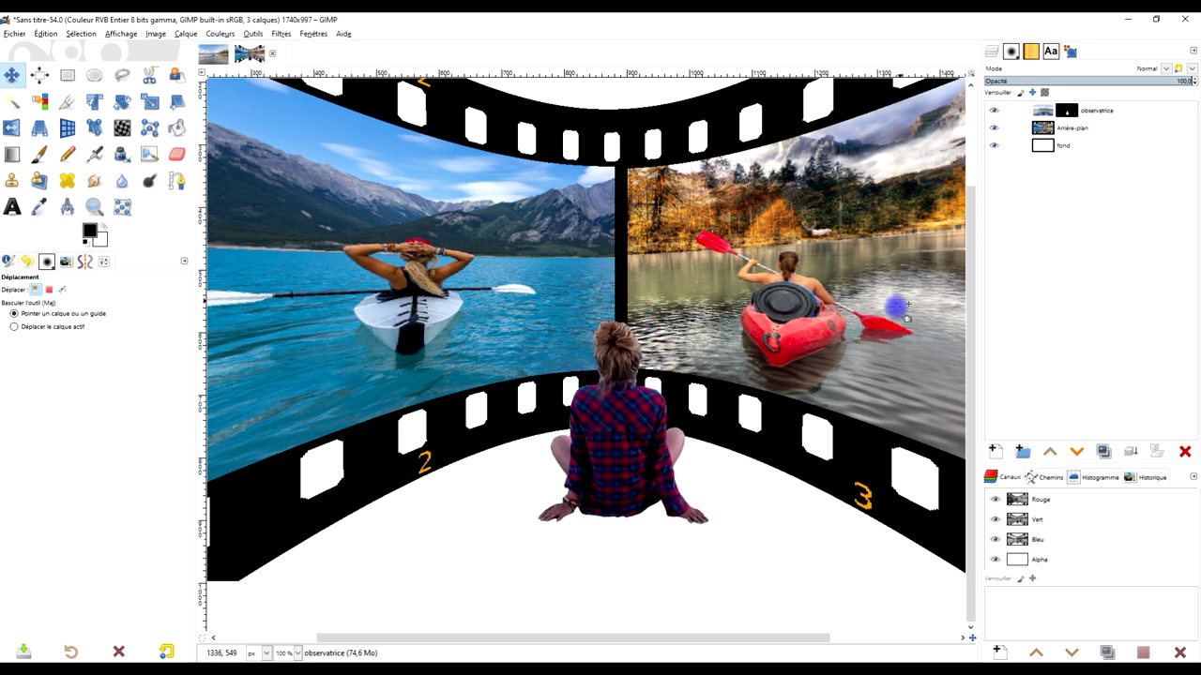
{"action": "left_click_drag", "start_coordinate": [629, 448], "coordinate": [638, 482]}
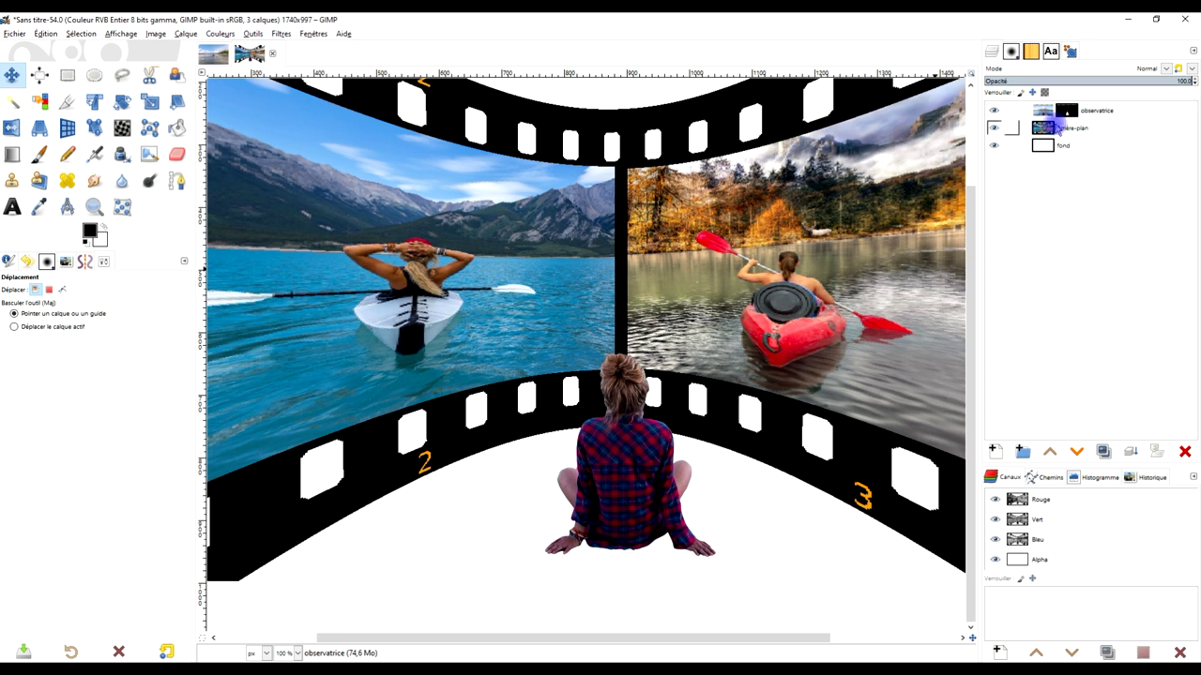
Create a new transparent layer named 'ombre' just above Arrière-plan
{"action": "right_click", "coordinate": [1068, 116]}
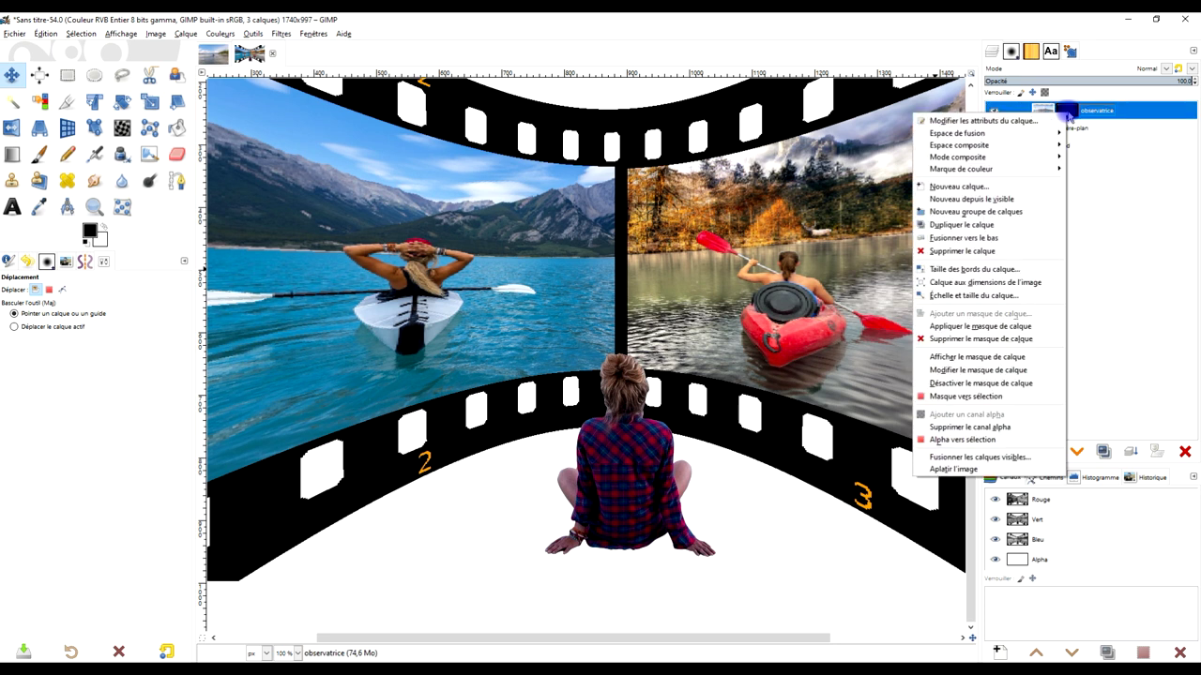
{"action": "left_click", "coordinate": [1149, 181]}
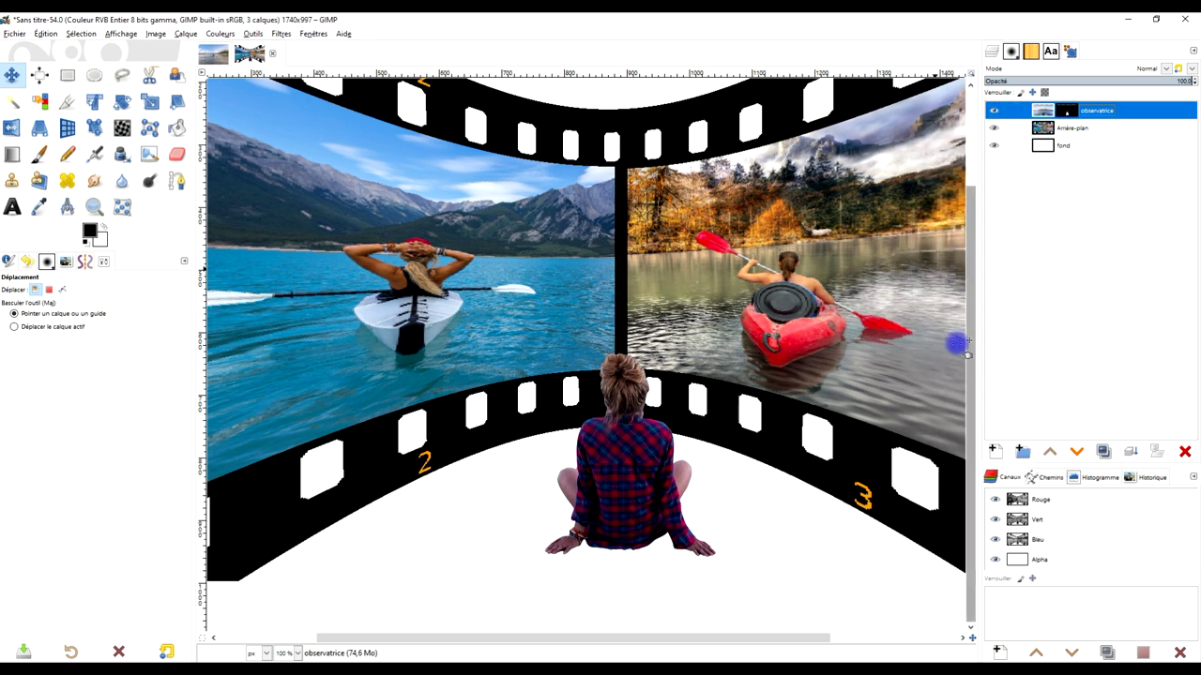
{"action": "scroll", "coordinate": [953, 309], "scroll_direction": "down", "scroll_amount": 2}
{"action": "left_click", "coordinate": [1083, 132]}
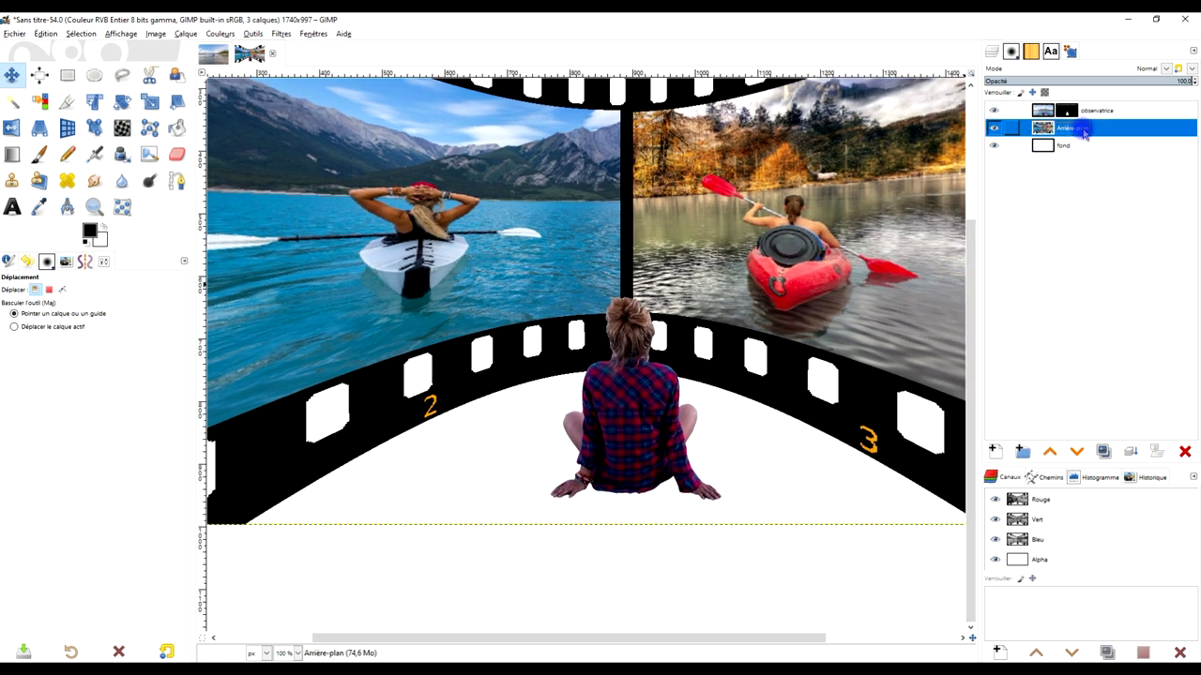
{"action": "left_click", "coordinate": [995, 451]}
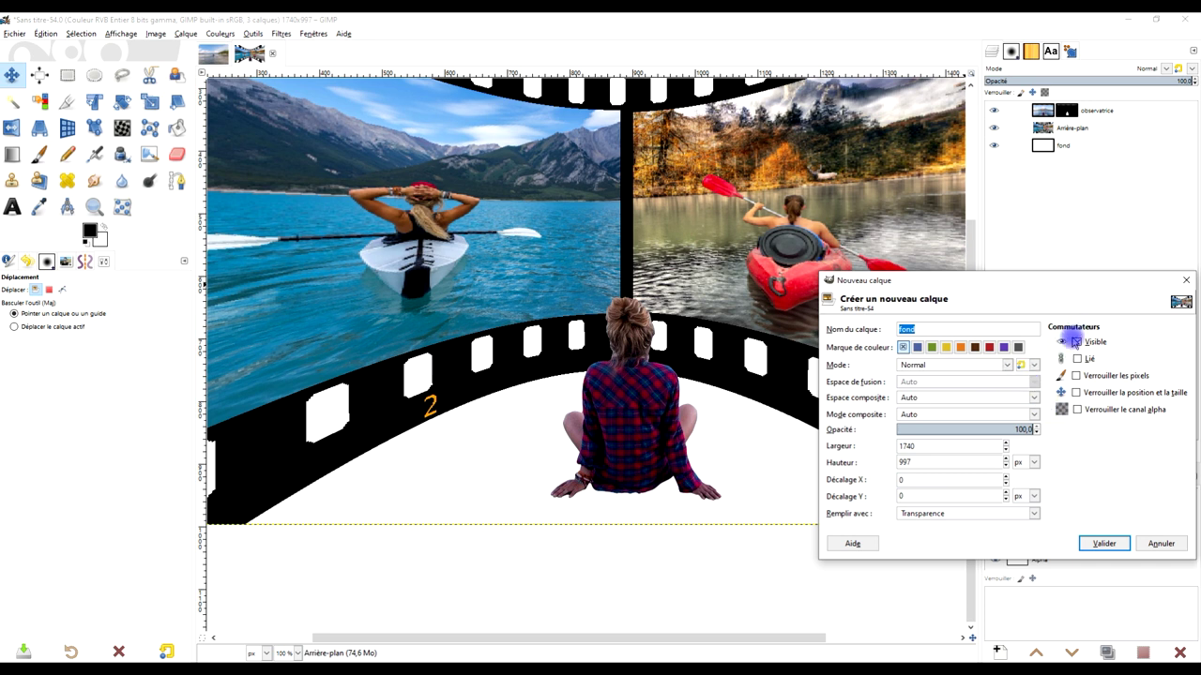
{"action": "type", "text": "ombre"}
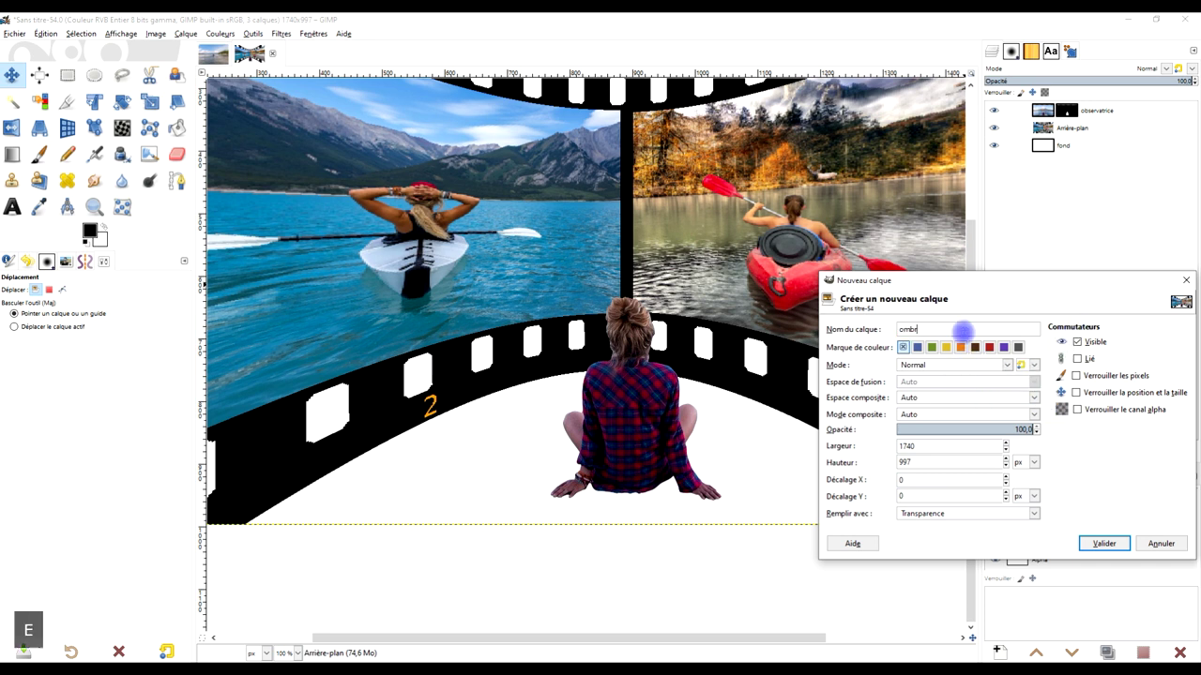
{"action": "left_click", "coordinate": [1104, 543]}
Choose the Paintbrush and set the foreground colour to dark grey 676767
{"action": "key", "text": "s"}
{"action": "scroll", "coordinate": [778, 309], "scroll_direction": "up", "scroll_amount": 3}
{"action": "scroll", "coordinate": [778, 309], "scroll_direction": "down", "scroll_amount": 3}
{"action": "scroll", "coordinate": [764, 342], "scroll_direction": "up", "scroll_amount": 2}
{"action": "left_click", "coordinate": [42, 157]}
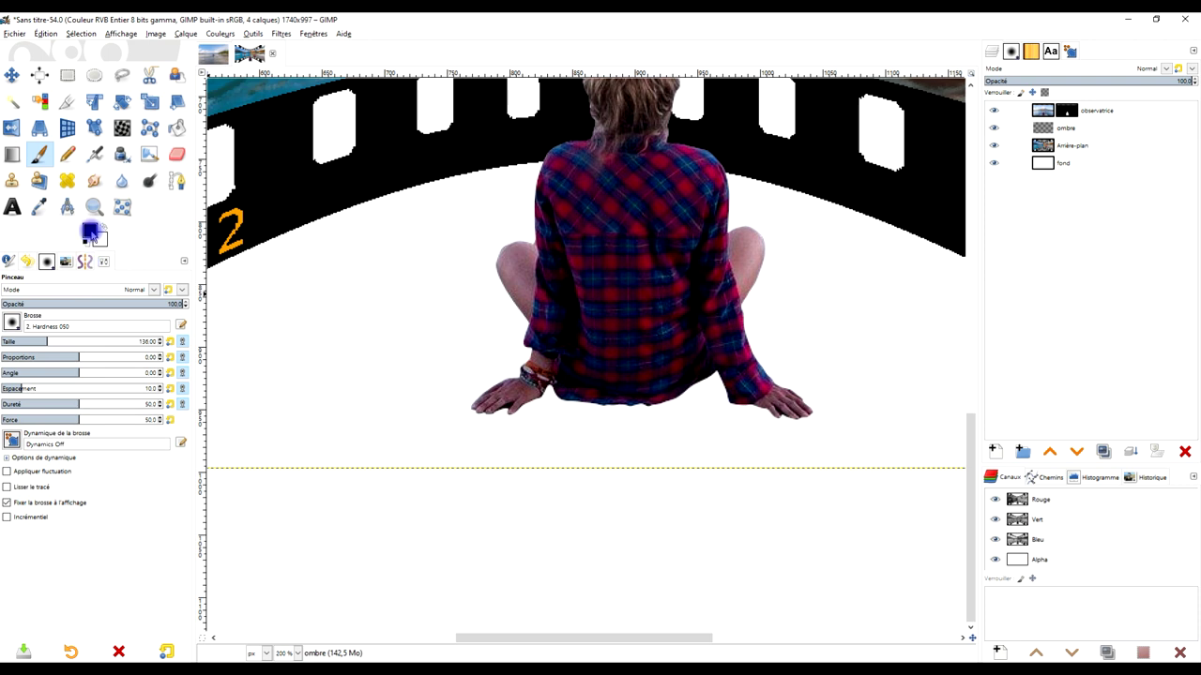
{"action": "left_click", "coordinate": [90, 233]}
{"action": "left_click", "coordinate": [13, 167]}
{"action": "left_click_drag", "start_coordinate": [11, 167], "coordinate": [3, 192]}
Pick dark grey and the 2. Hardness 075 brush, targeting the observatrice mask
{"action": "left_click", "coordinate": [167, 278]}
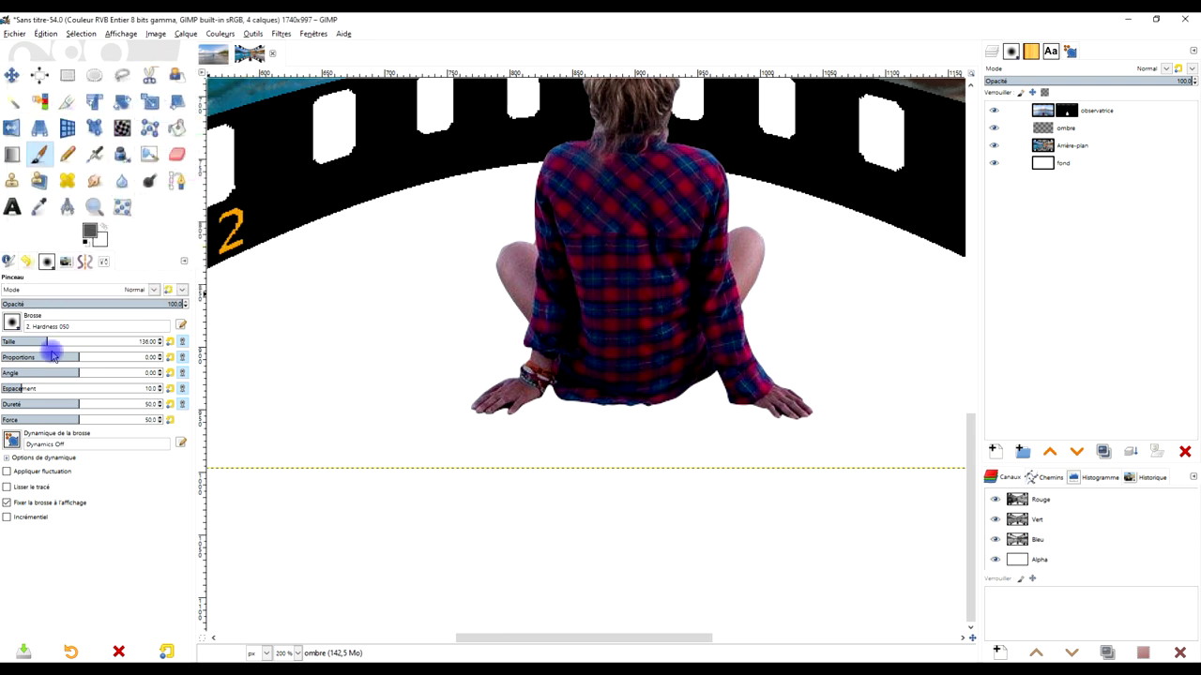
{"action": "left_click", "coordinate": [14, 324]}
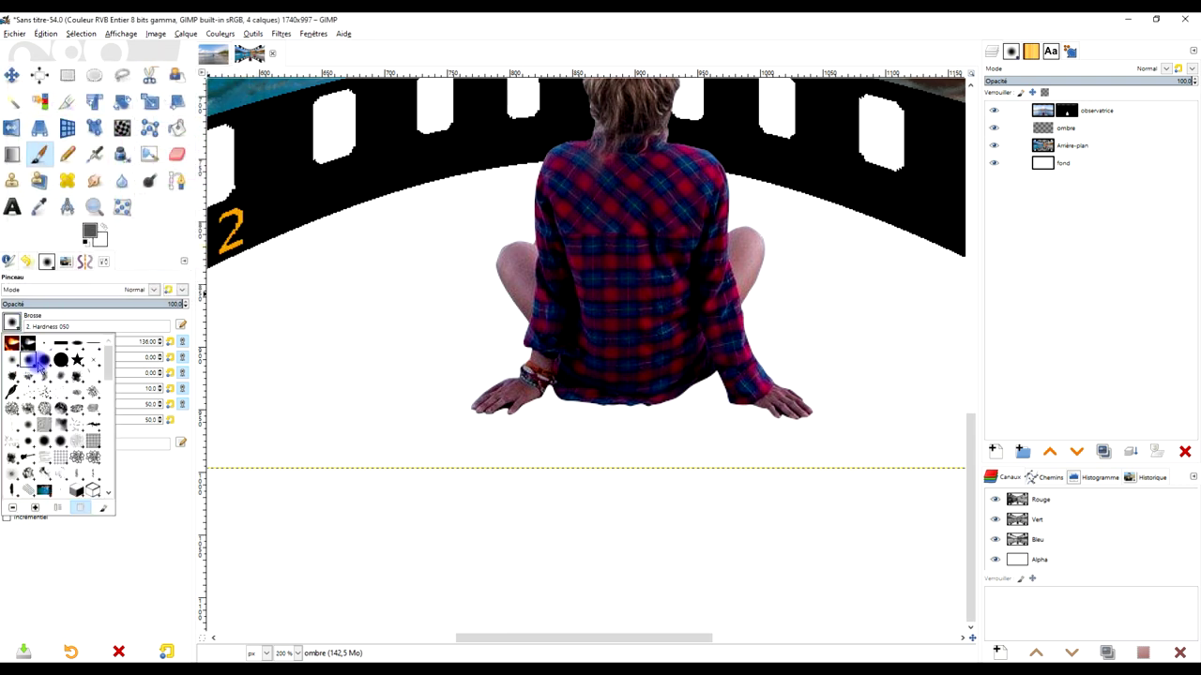
{"action": "left_click", "coordinate": [39, 362]}
{"action": "scroll", "coordinate": [490, 412], "scroll_direction": "up", "scroll_amount": 3}
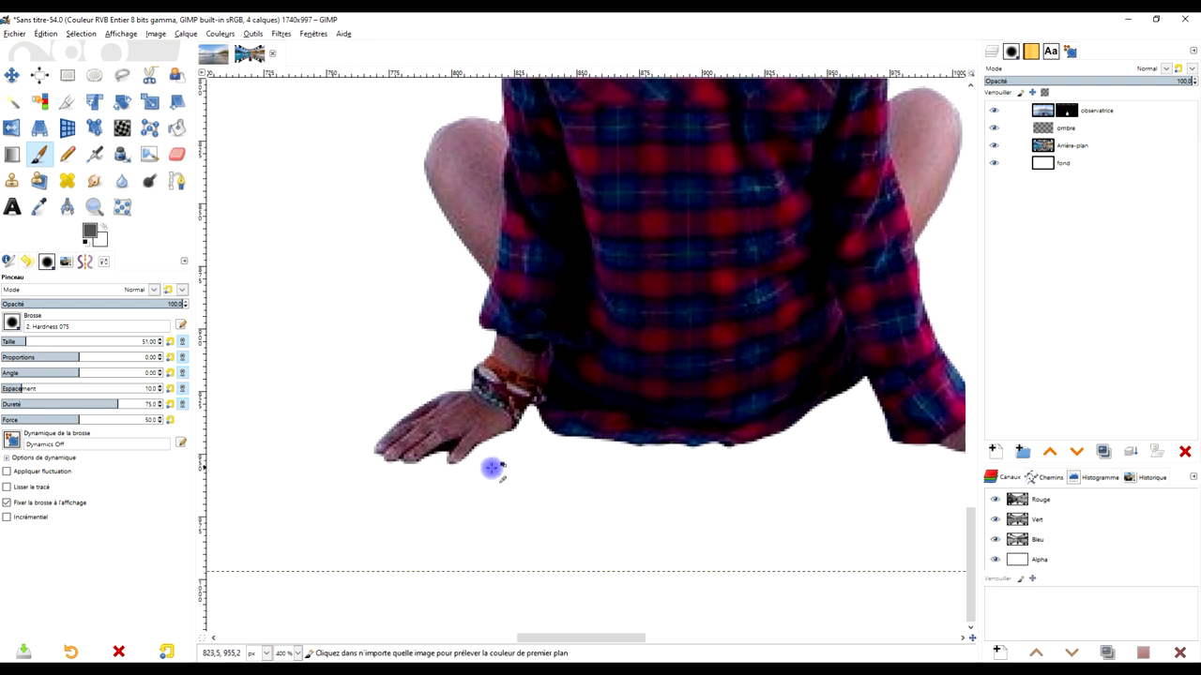
{"action": "scroll", "coordinate": [491, 467], "scroll_direction": "up", "scroll_amount": 2}
{"action": "left_click", "coordinate": [1066, 110]}
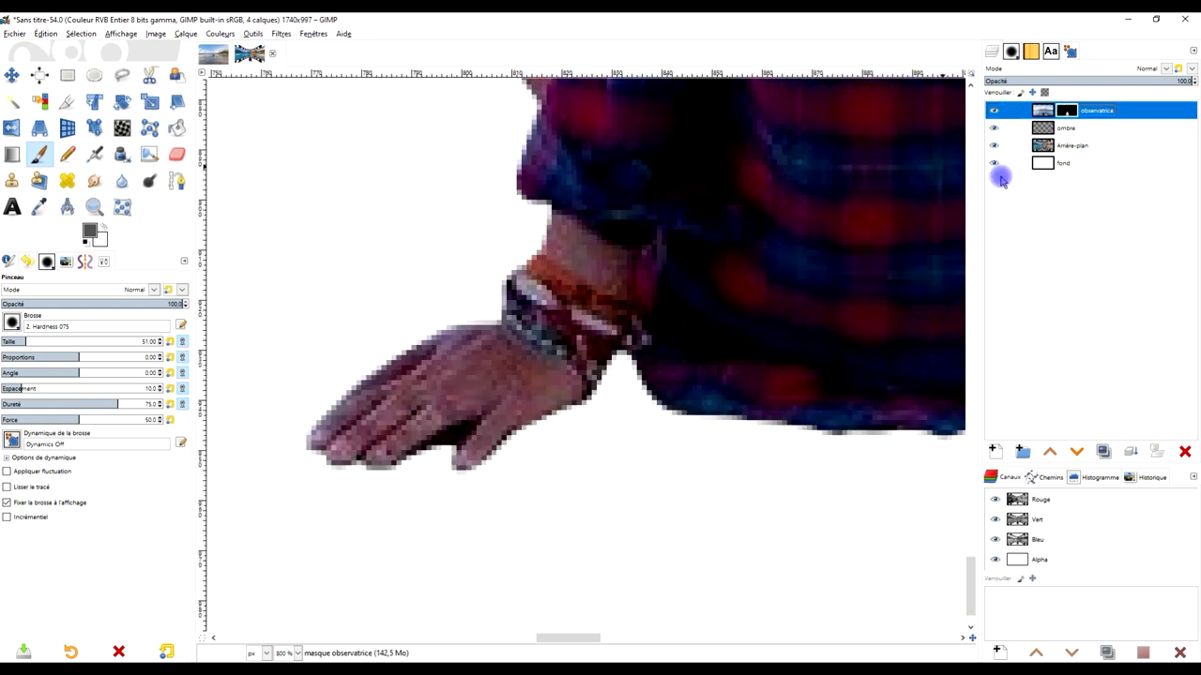
Clean up the mask edge in the gap between the fingers
{"action": "scroll", "coordinate": [469, 460], "scroll_direction": "up", "scroll_amount": 1}
{"action": "scroll", "coordinate": [465, 454], "scroll_direction": "up", "scroll_amount": 1}
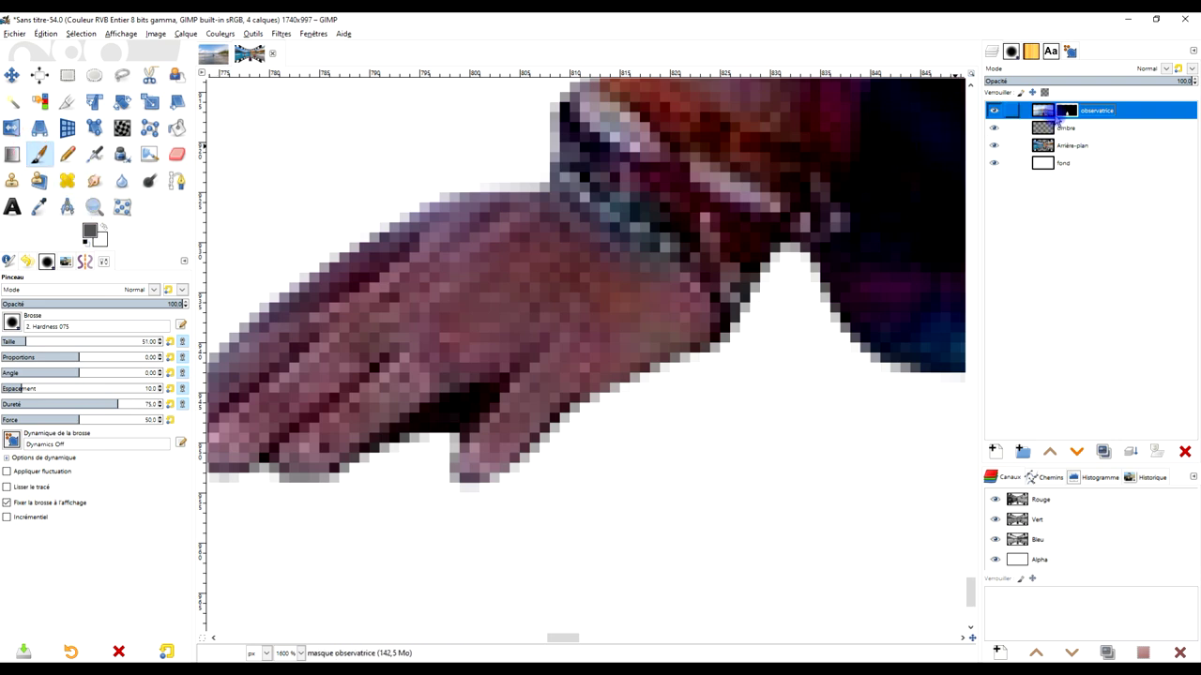
{"action": "scroll", "coordinate": [432, 394], "scroll_direction": "up", "scroll_amount": 1}
{"action": "left_click", "coordinate": [482, 397]}
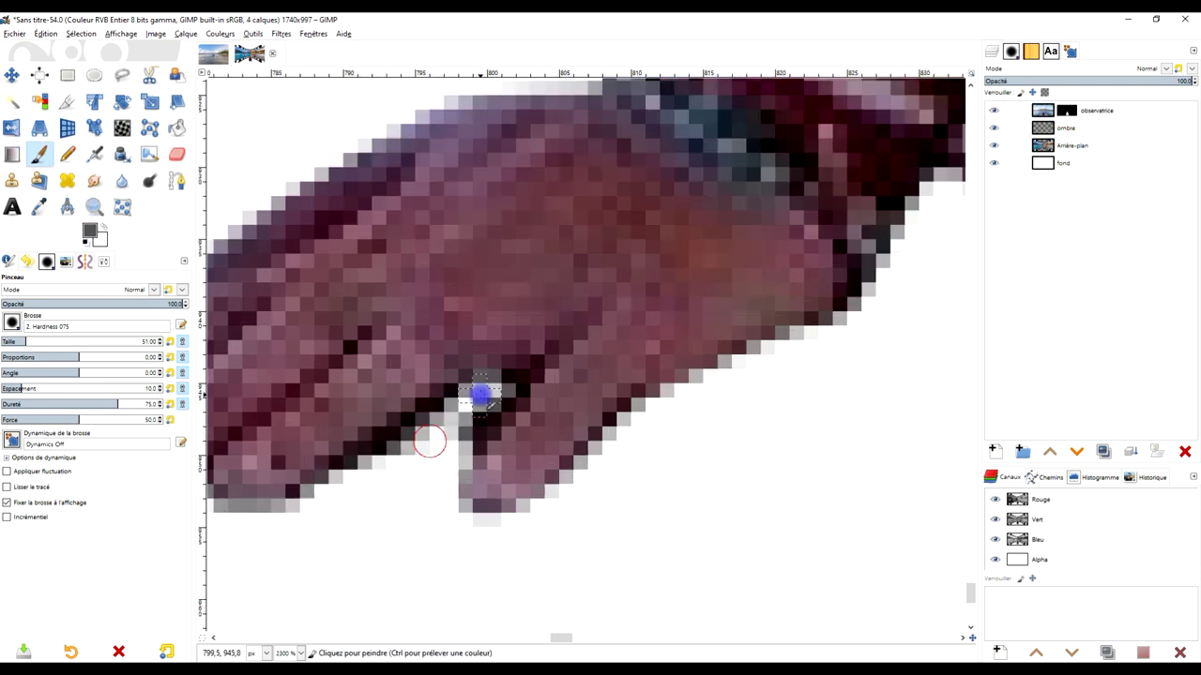
{"action": "mouse_move", "coordinate": [482, 397]}
{"action": "left_mouse_down"}
{"action": "mouse_move", "coordinate": [494, 401]}
{"action": "mouse_move", "coordinate": [429, 421]}
{"action": "left_mouse_up"}
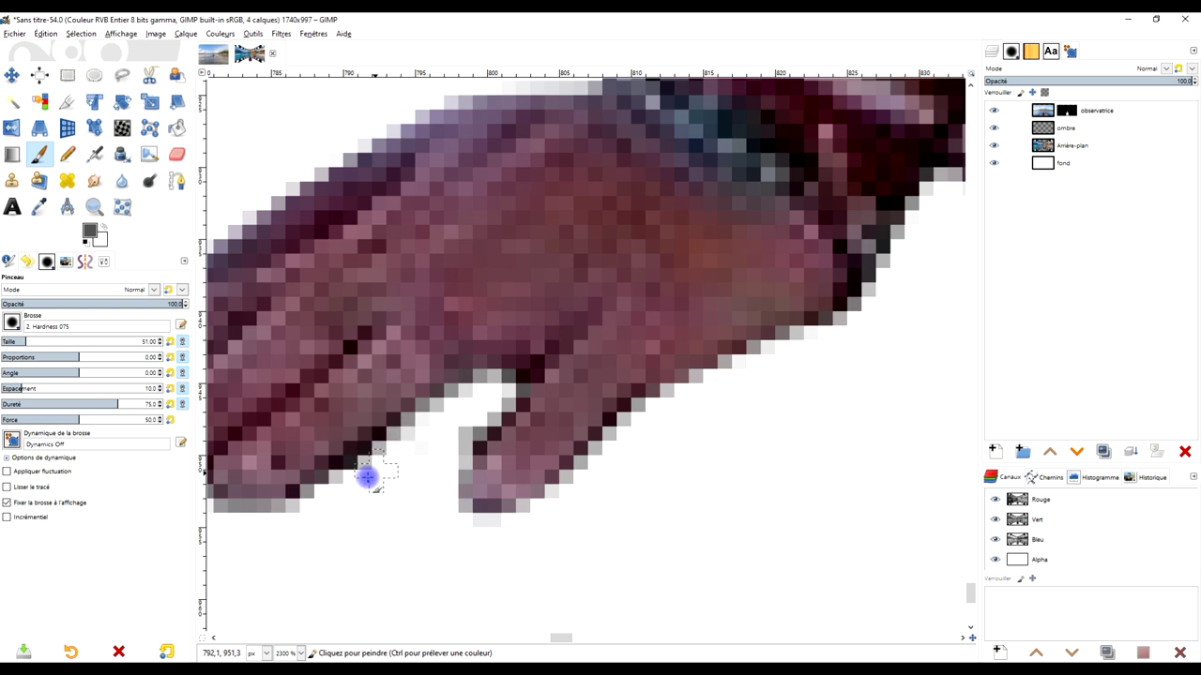
{"action": "scroll", "coordinate": [493, 405], "scroll_direction": "down", "scroll_amount": 2}
{"action": "scroll", "coordinate": [544, 441], "scroll_direction": "down", "scroll_amount": 2}
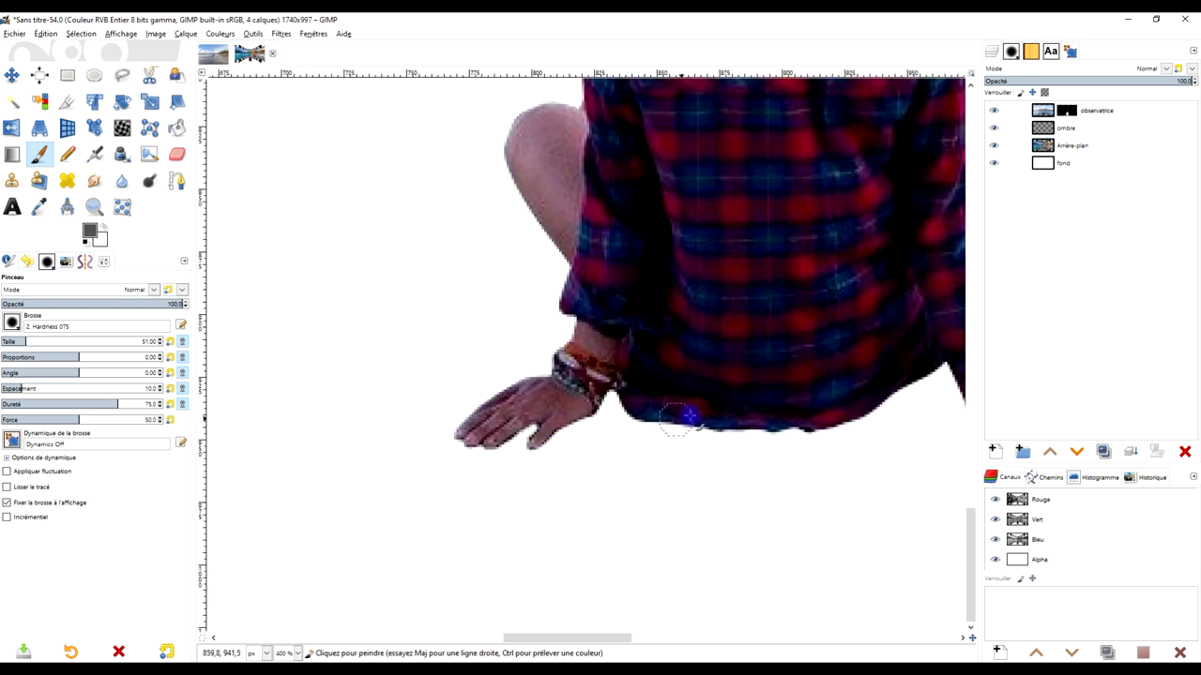
{"action": "scroll", "coordinate": [661, 441], "scroll_direction": "down", "scroll_amount": 2}
{"action": "scroll", "coordinate": [825, 447], "scroll_direction": "up", "scroll_amount": 2}
{"action": "scroll", "coordinate": [757, 461], "scroll_direction": "up", "scroll_amount": 1}
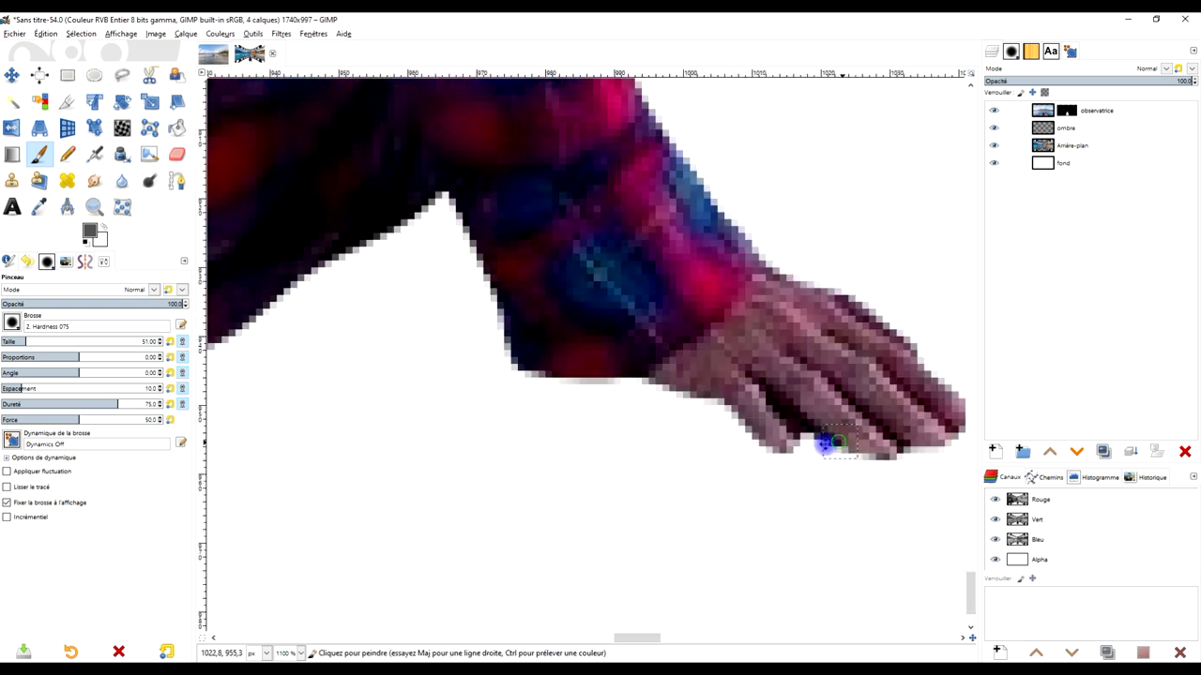
{"action": "scroll", "coordinate": [727, 467], "scroll_direction": "up", "scroll_amount": 2}
Touch up the mask along the other hand's fingertips and edge
{"action": "mouse_move", "coordinate": [727, 467]}
{"action": "left_mouse_down"}
{"action": "mouse_move", "coordinate": [683, 442]}
{"action": "mouse_move", "coordinate": [704, 467]}
{"action": "left_mouse_up"}
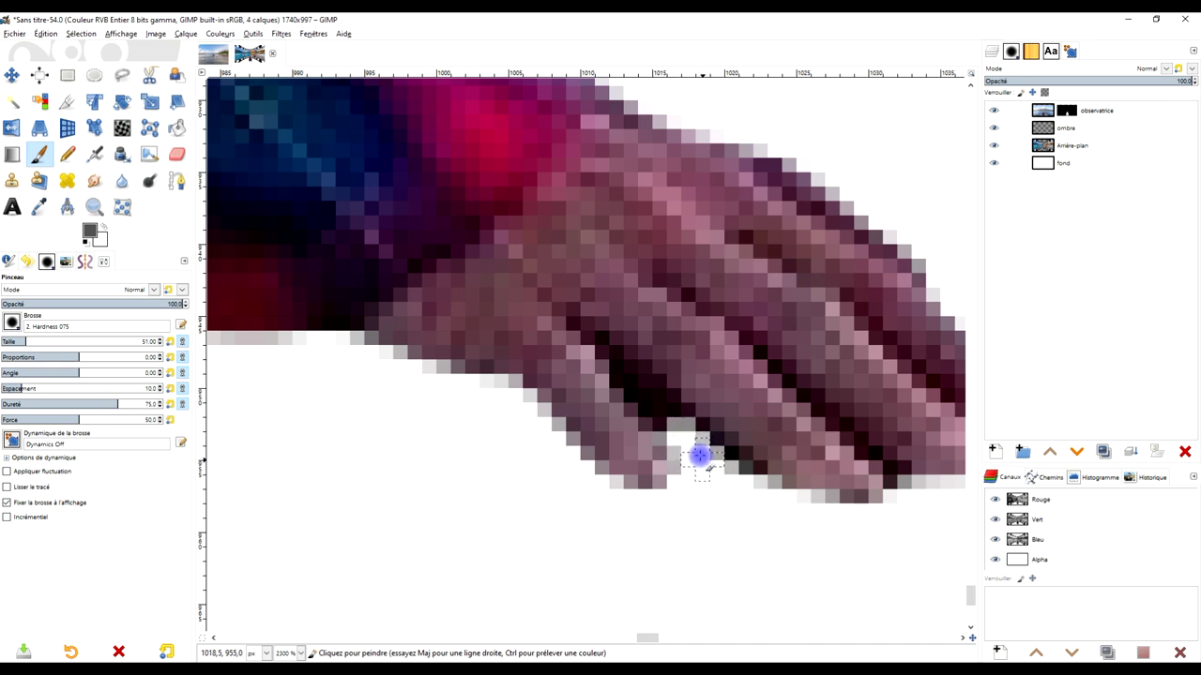
{"action": "left_click_drag", "start_coordinate": [646, 404], "coordinate": [690, 456]}
{"action": "left_click_drag", "start_coordinate": [634, 382], "coordinate": [625, 376]}
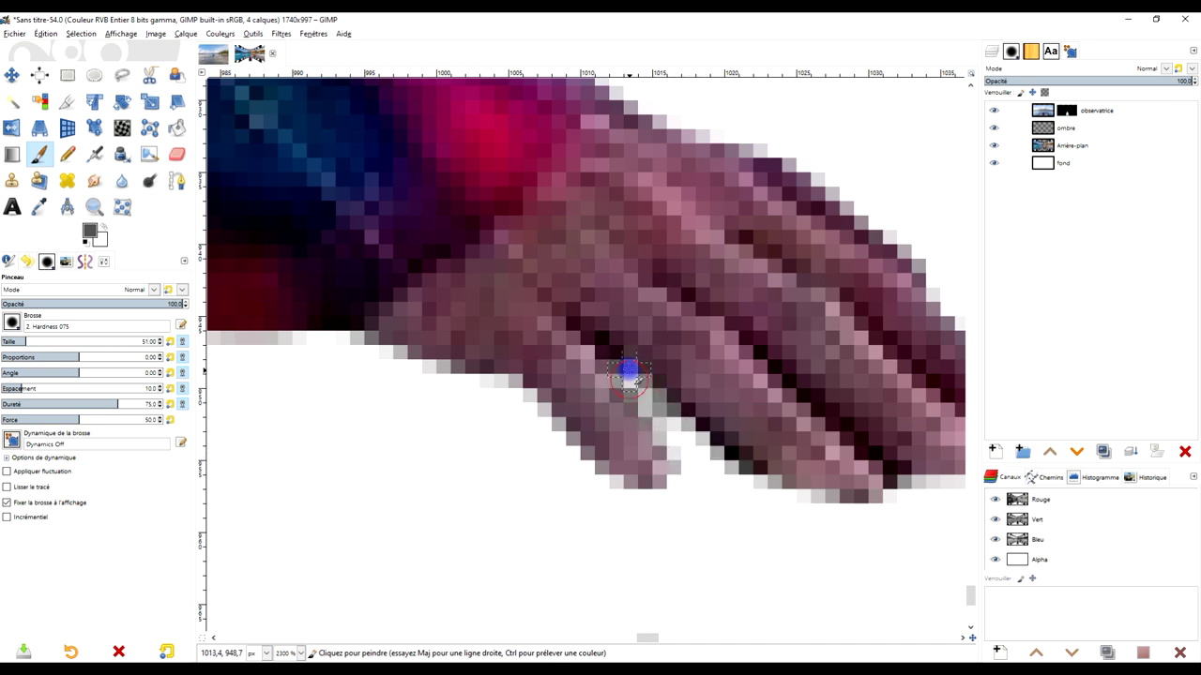
{"action": "scroll", "coordinate": [625, 375], "scroll_direction": "down", "scroll_amount": 4}
{"action": "scroll", "coordinate": [691, 415], "scroll_direction": "up", "scroll_amount": 1}
{"action": "scroll", "coordinate": [735, 438], "scroll_direction": "up", "scroll_amount": 3}
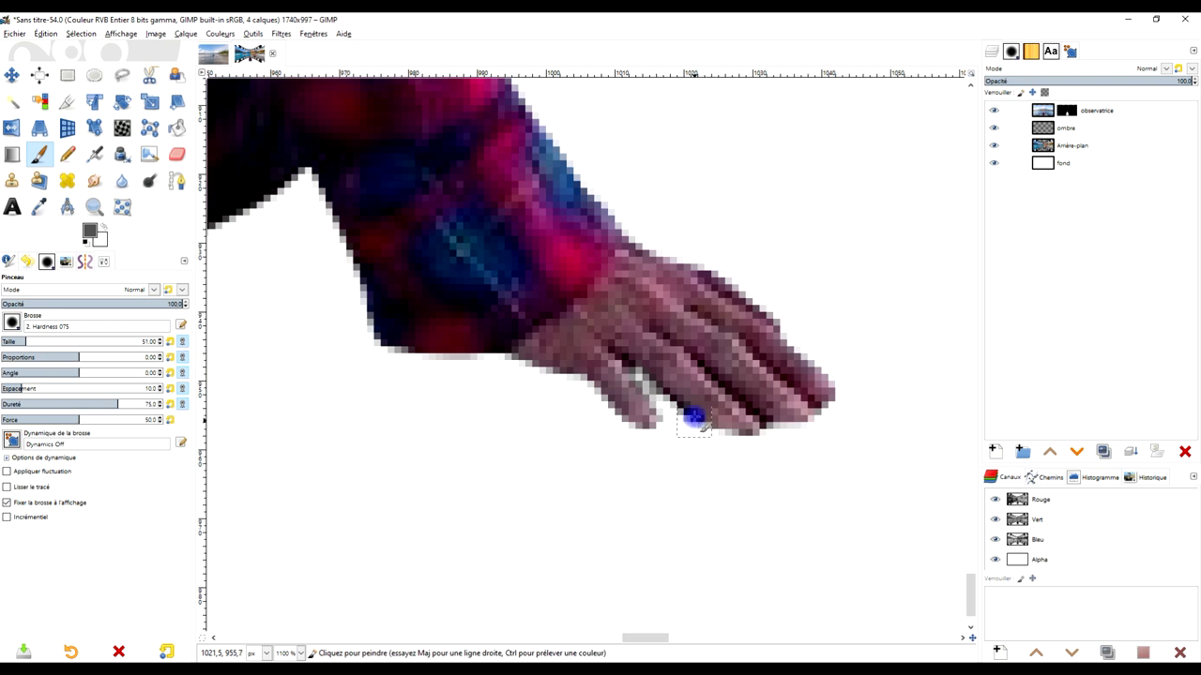
{"action": "scroll", "coordinate": [680, 413], "scroll_direction": "down", "scroll_amount": 3}
{"action": "scroll", "coordinate": [708, 407], "scroll_direction": "down", "scroll_amount": 2}
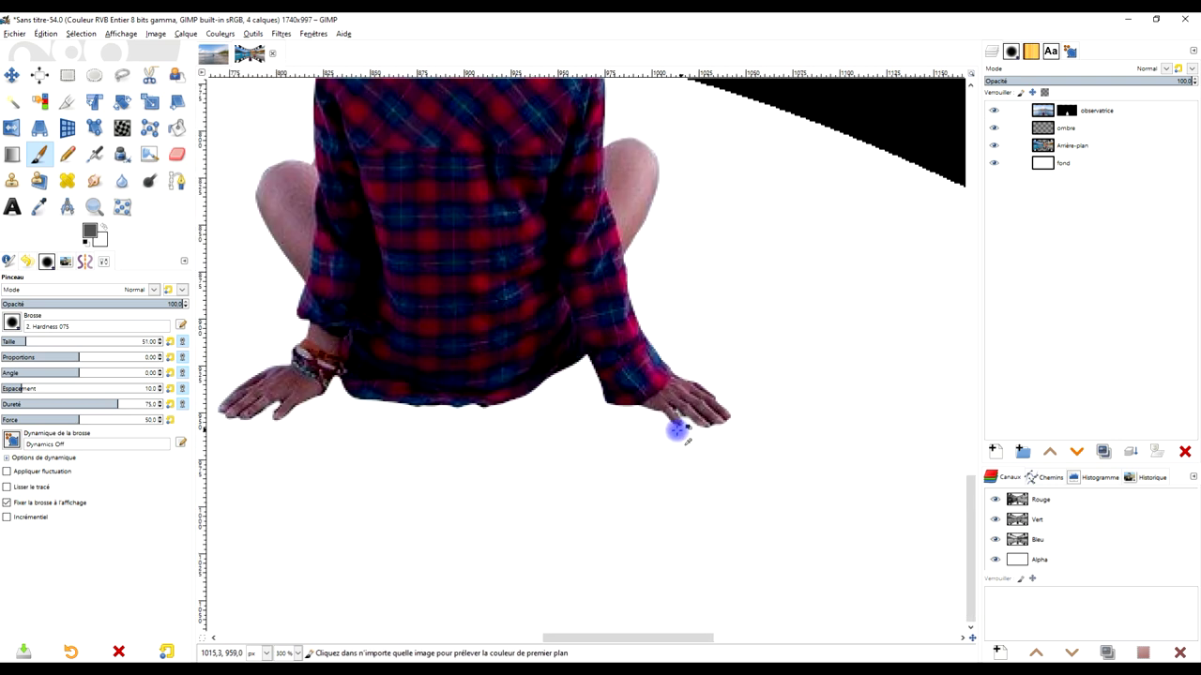
{"action": "scroll", "coordinate": [750, 438], "scroll_direction": "up", "scroll_amount": 1}
{"action": "scroll", "coordinate": [750, 438], "scroll_direction": "up", "scroll_amount": 1}
{"action": "scroll", "coordinate": [750, 438], "scroll_direction": "up", "scroll_amount": 1}
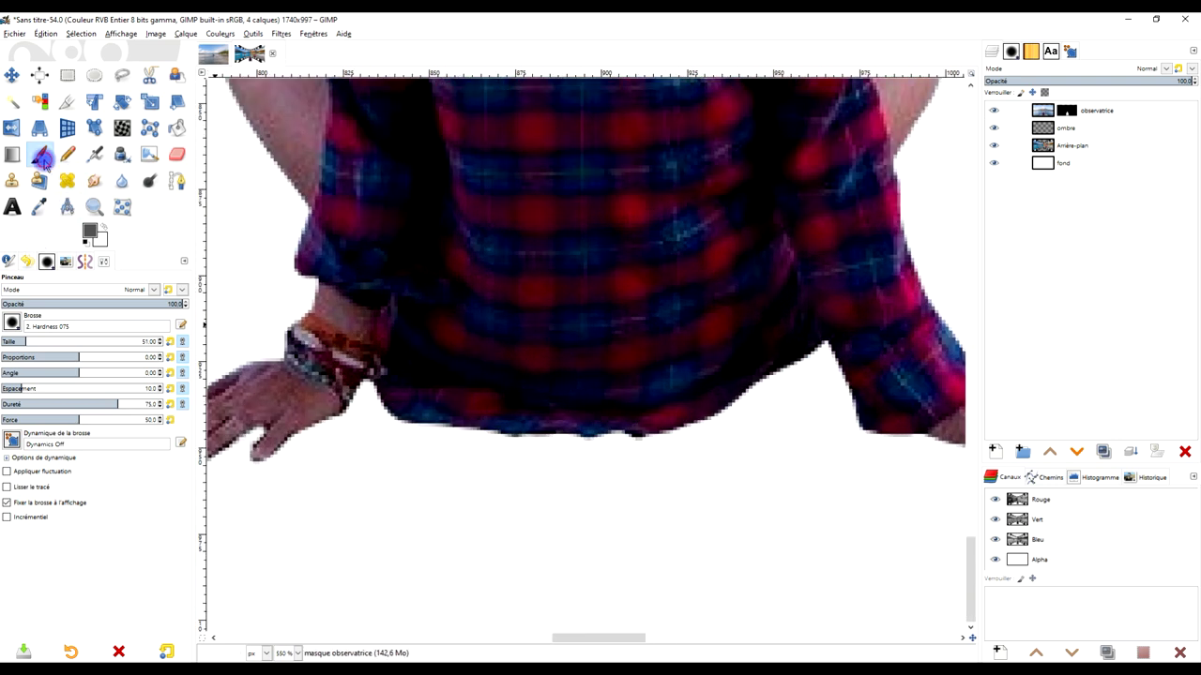
On the ombre layer, paint grey shadow at brush size 164 along the shirt bottom
{"action": "left_click", "coordinate": [1042, 127]}
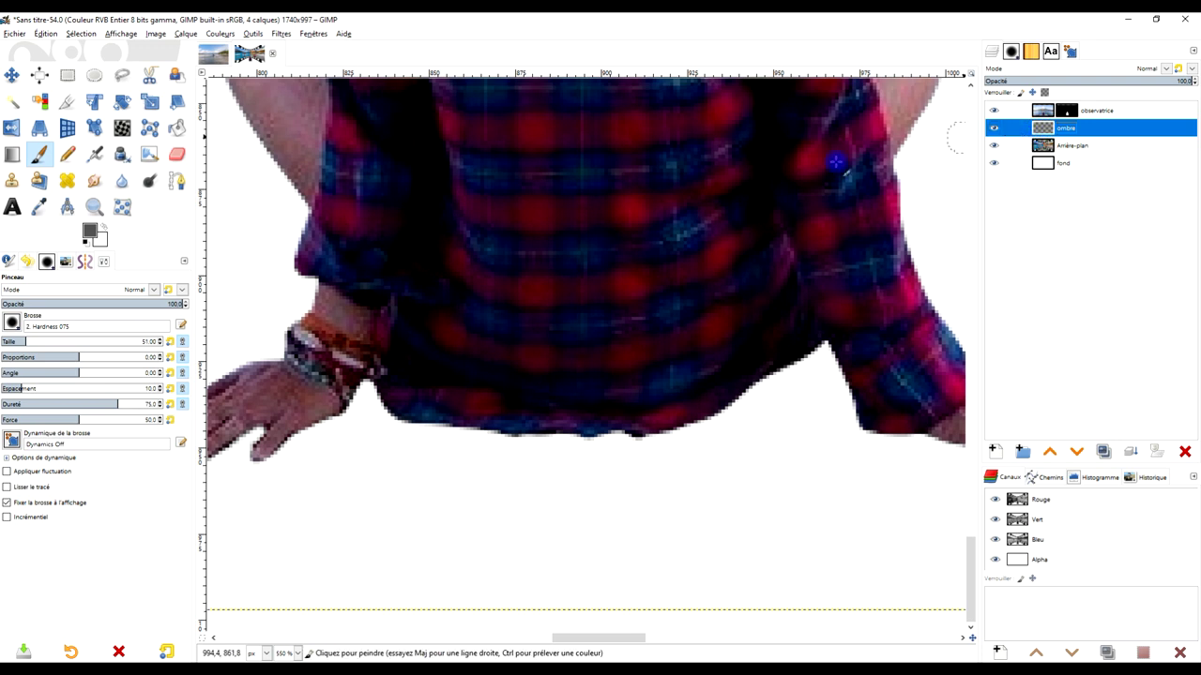
{"action": "left_click", "coordinate": [43, 343]}
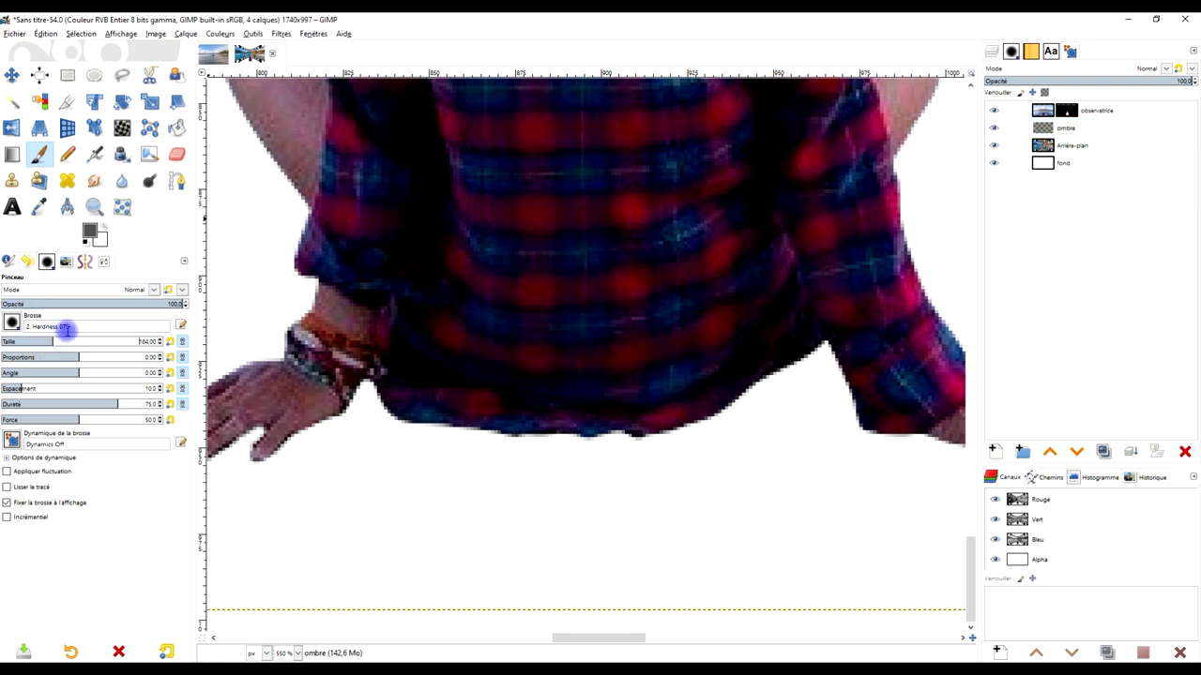
{"action": "left_click", "coordinate": [394, 436]}
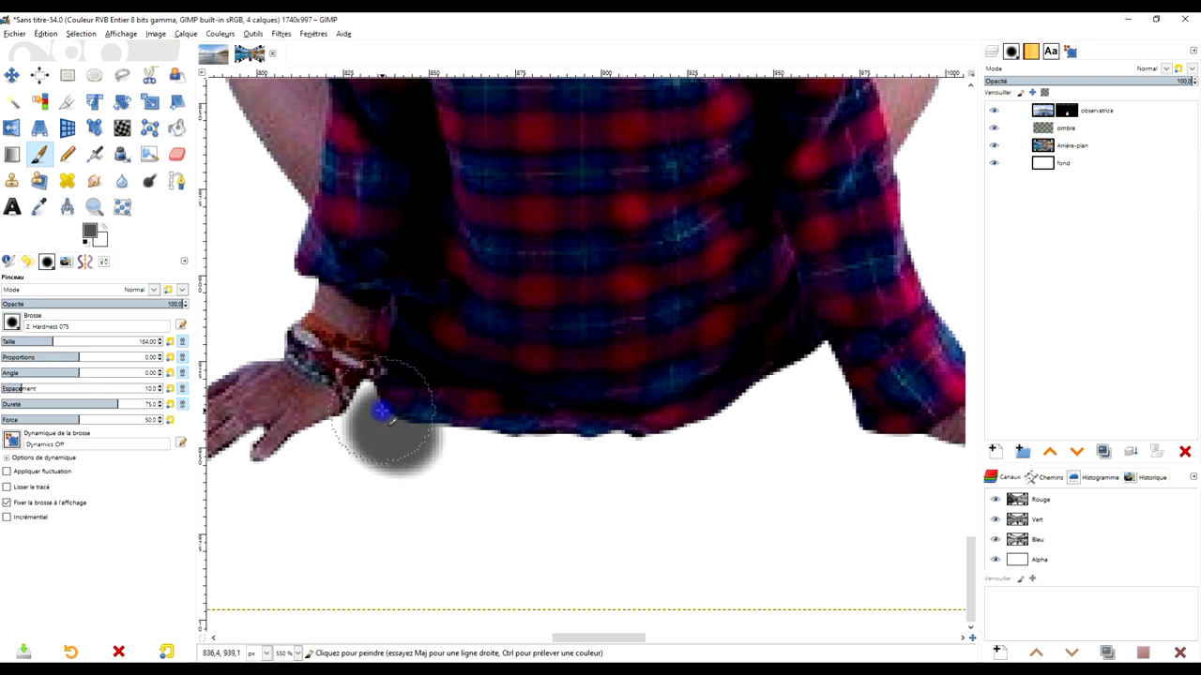
{"action": "scroll", "coordinate": [385, 411], "scroll_direction": "down", "scroll_amount": 1}
{"action": "scroll", "coordinate": [385, 411], "scroll_direction": "left", "scroll_amount": 1}
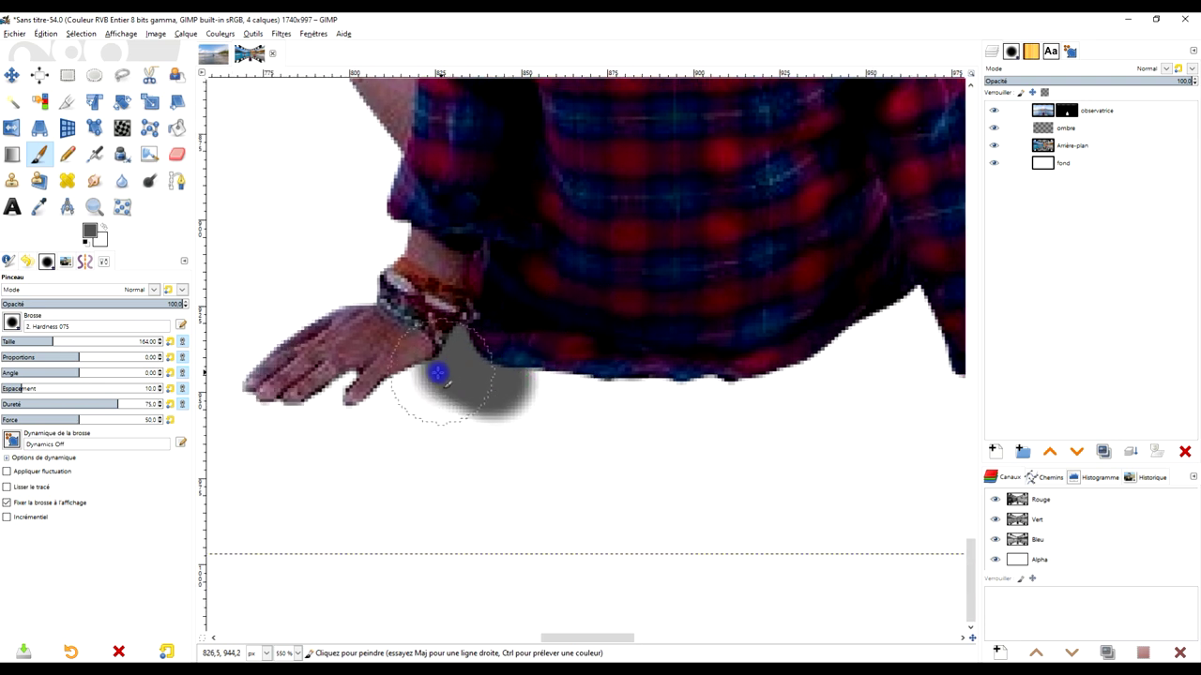
{"action": "left_click_drag", "start_coordinate": [437, 373], "coordinate": [891, 330]}
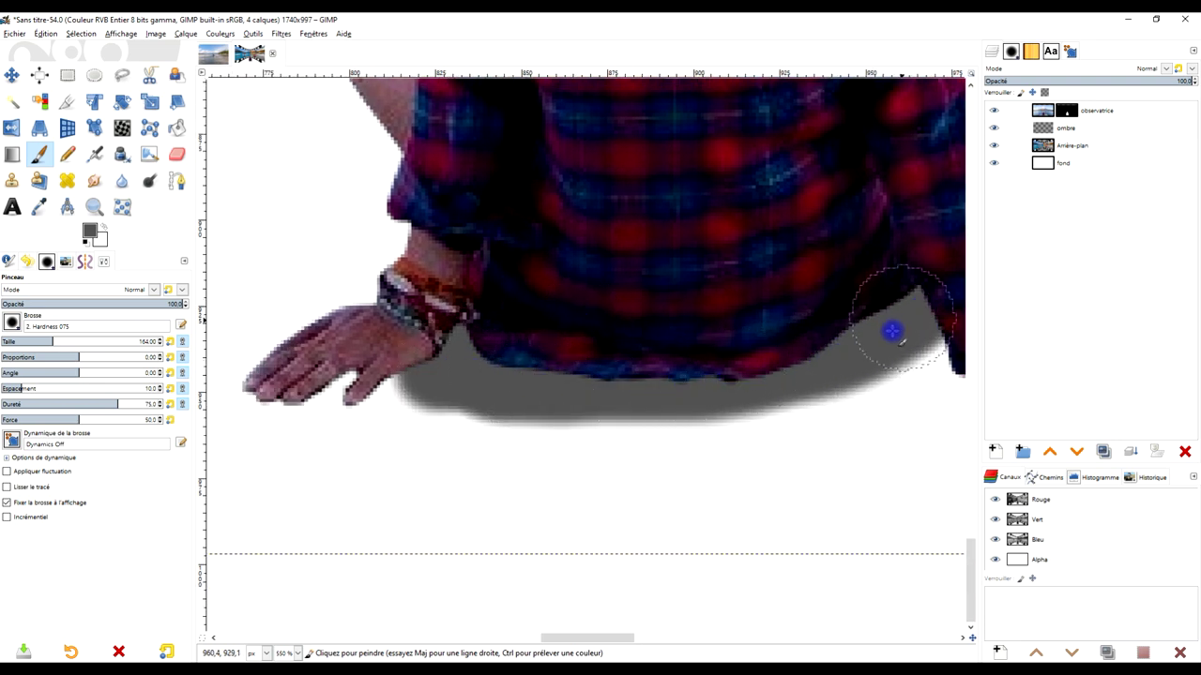
Darken the shadow at the shirt's lower edge and under the right arm
{"action": "scroll", "coordinate": [882, 323], "scroll_direction": "down", "scroll_amount": 1}
{"action": "scroll", "coordinate": [863, 291], "scroll_direction": "right", "scroll_amount": 2}
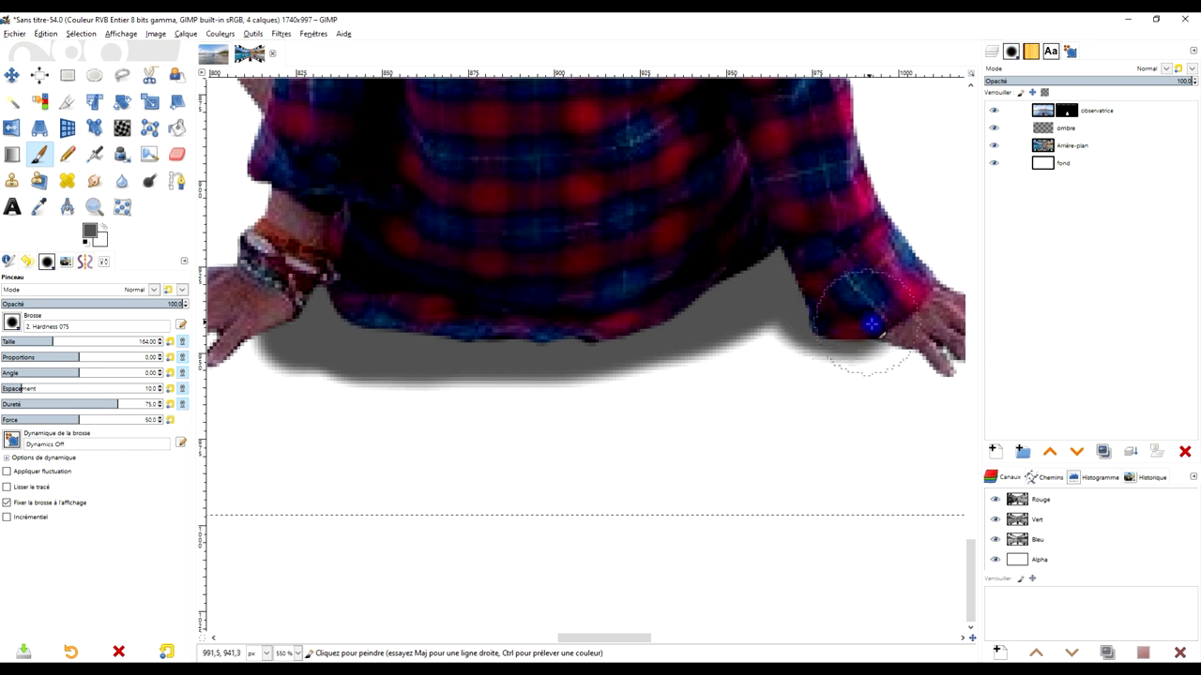
{"action": "scroll", "coordinate": [727, 309], "scroll_direction": "left", "scroll_amount": 2}
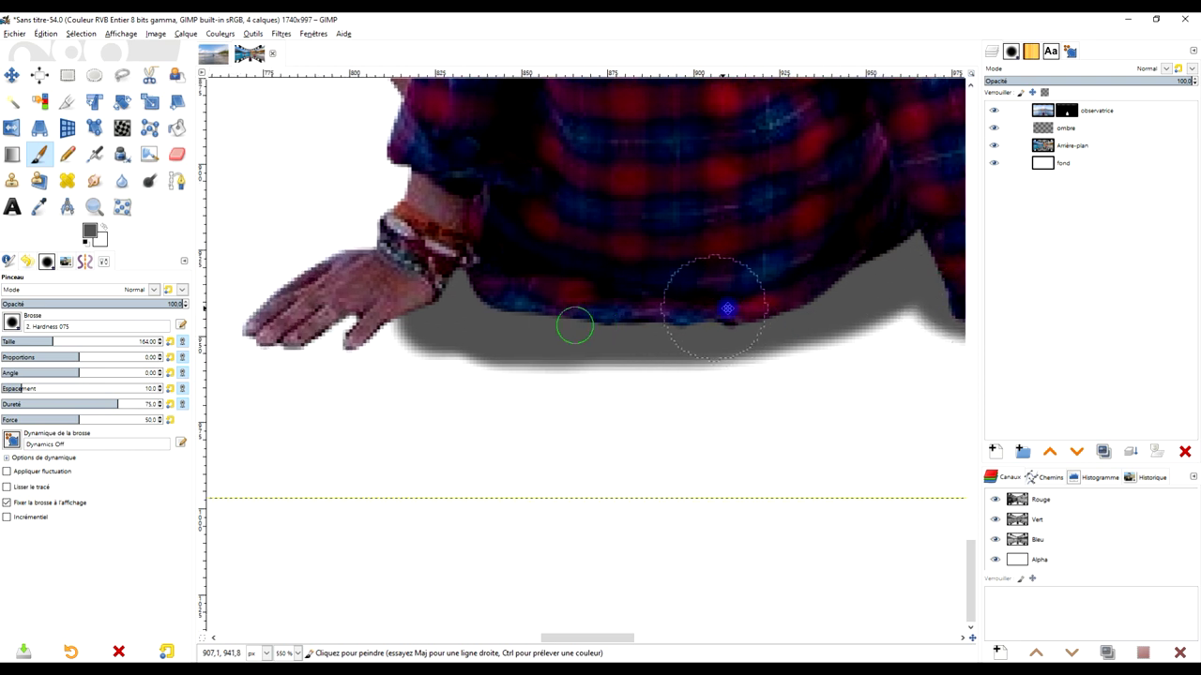
{"action": "scroll", "coordinate": [727, 309], "scroll_direction": "left", "scroll_amount": 1}
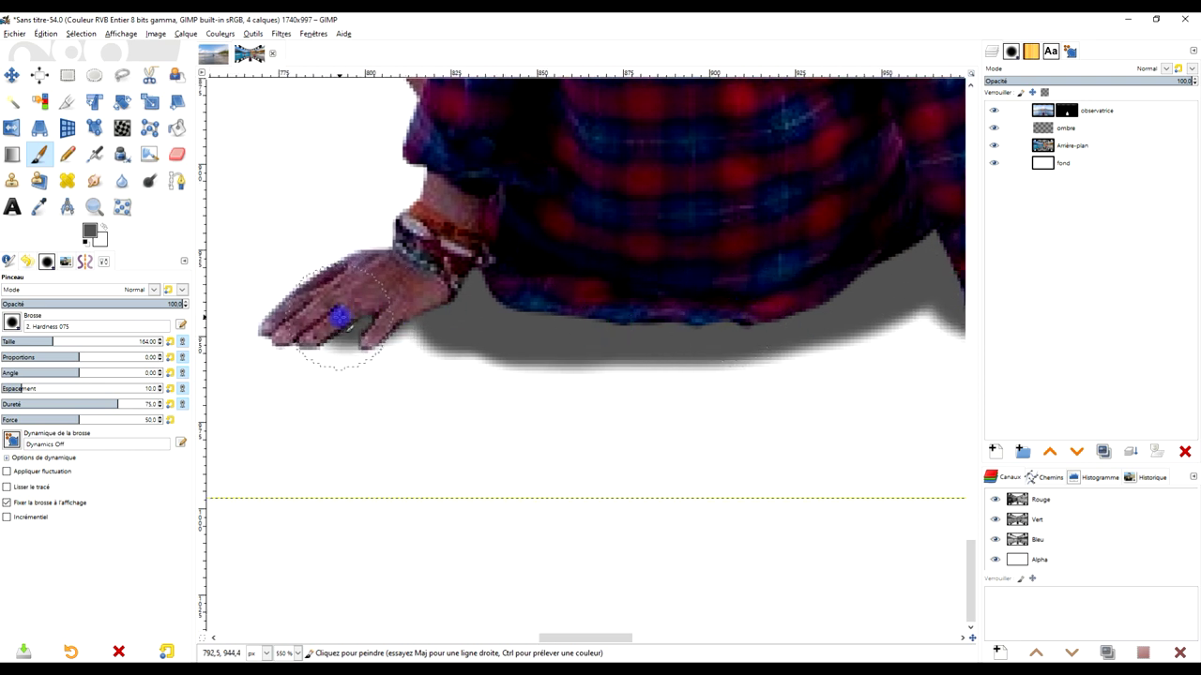
{"action": "scroll", "coordinate": [475, 393], "scroll_direction": "down", "scroll_amount": 2}
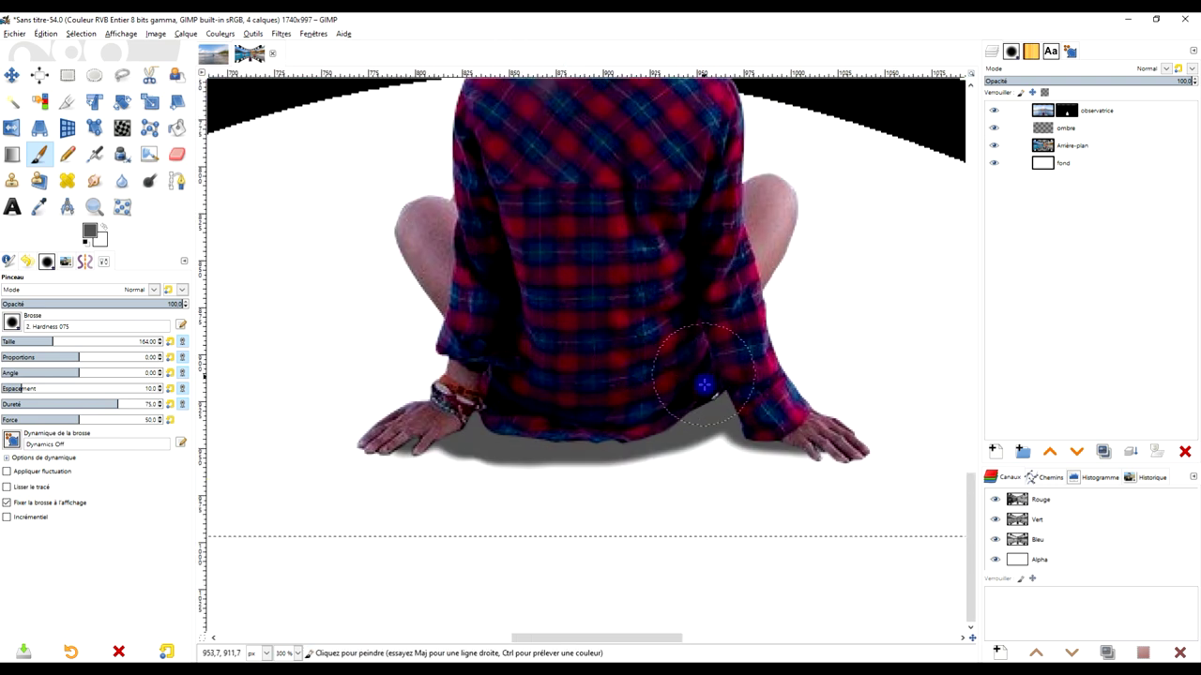
{"action": "left_click", "coordinate": [719, 424]}
{"action": "mouse_move", "coordinate": [756, 436]}
{"action": "left_mouse_down"}
{"action": "mouse_move", "coordinate": [812, 437]}
{"action": "mouse_move", "coordinate": [707, 418]}
{"action": "mouse_move", "coordinate": [758, 429]}
{"action": "left_mouse_up"}
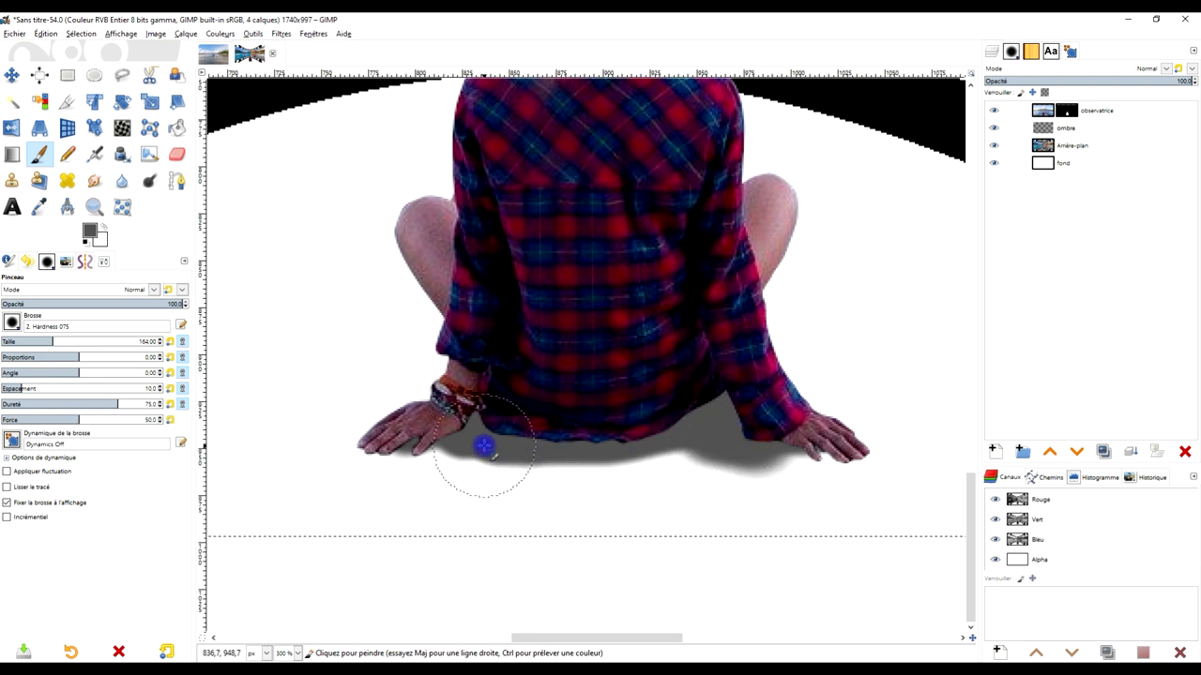
Smudge the shadow's lower edge and apply a 2,50 Gaussian blur to it
{"action": "left_click", "coordinate": [94, 180]}
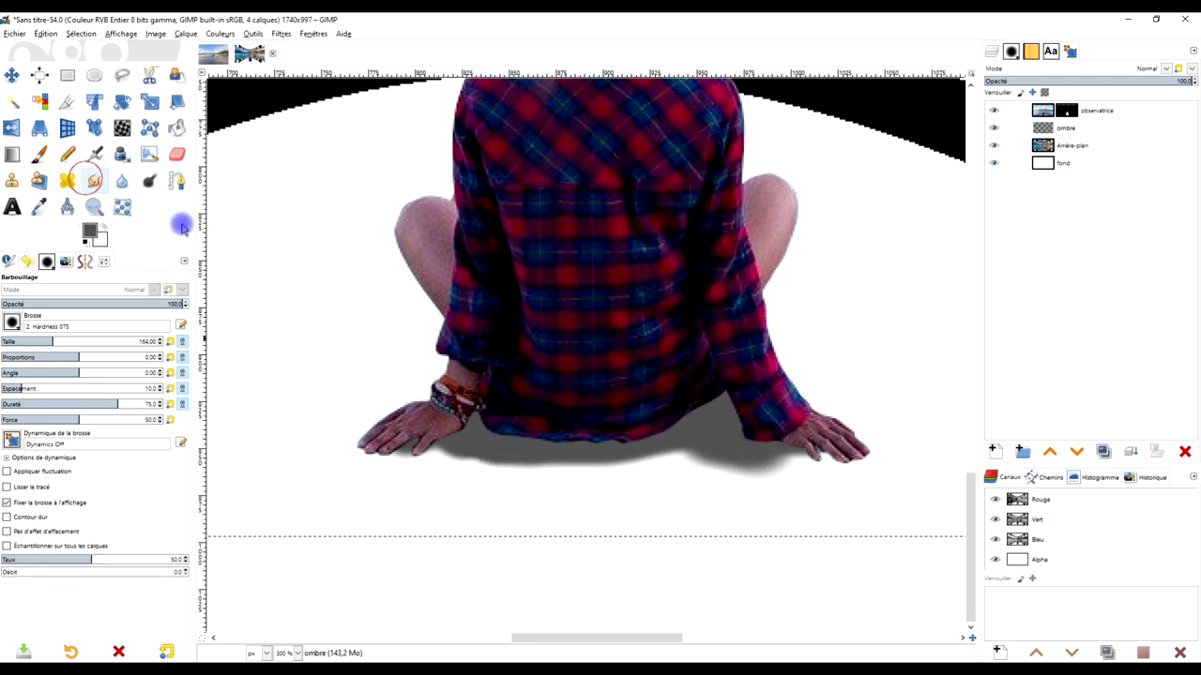
{"action": "mouse_move", "coordinate": [574, 494]}
{"action": "left_mouse_down"}
{"action": "mouse_move", "coordinate": [685, 472]}
{"action": "mouse_move", "coordinate": [694, 491]}
{"action": "mouse_move", "coordinate": [788, 494]}
{"action": "mouse_move", "coordinate": [660, 366]}
{"action": "left_mouse_up"}
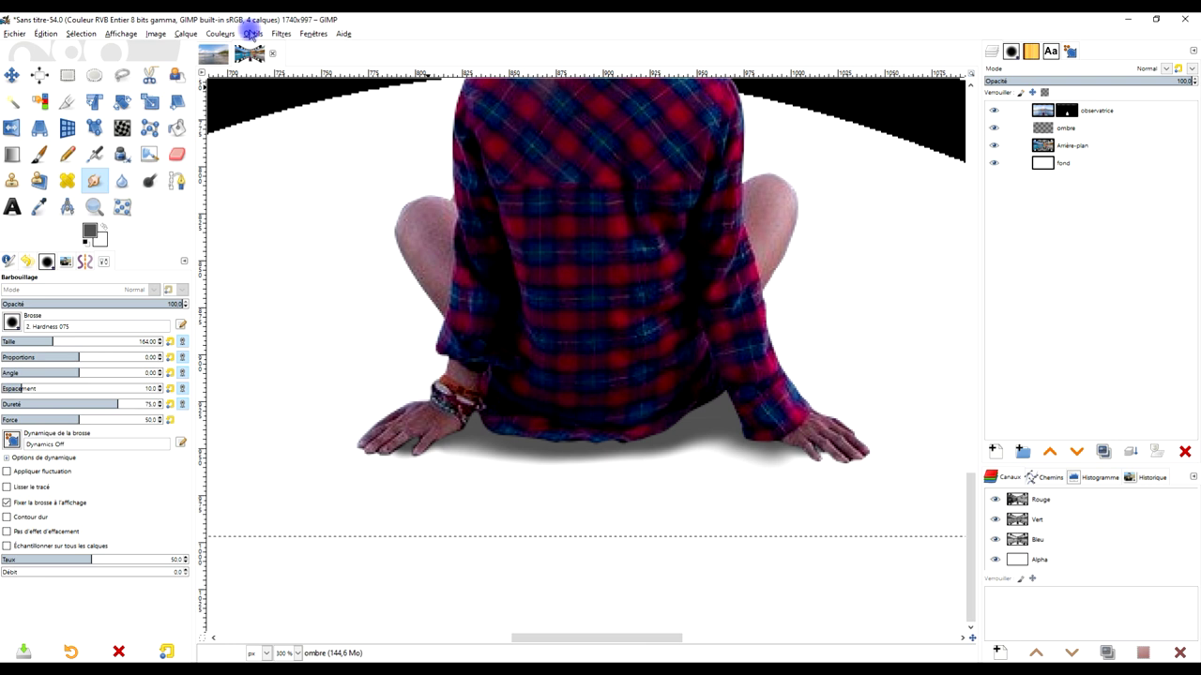
{"action": "left_click", "coordinate": [281, 34]}
{"action": "left_click", "coordinate": [349, 106]}
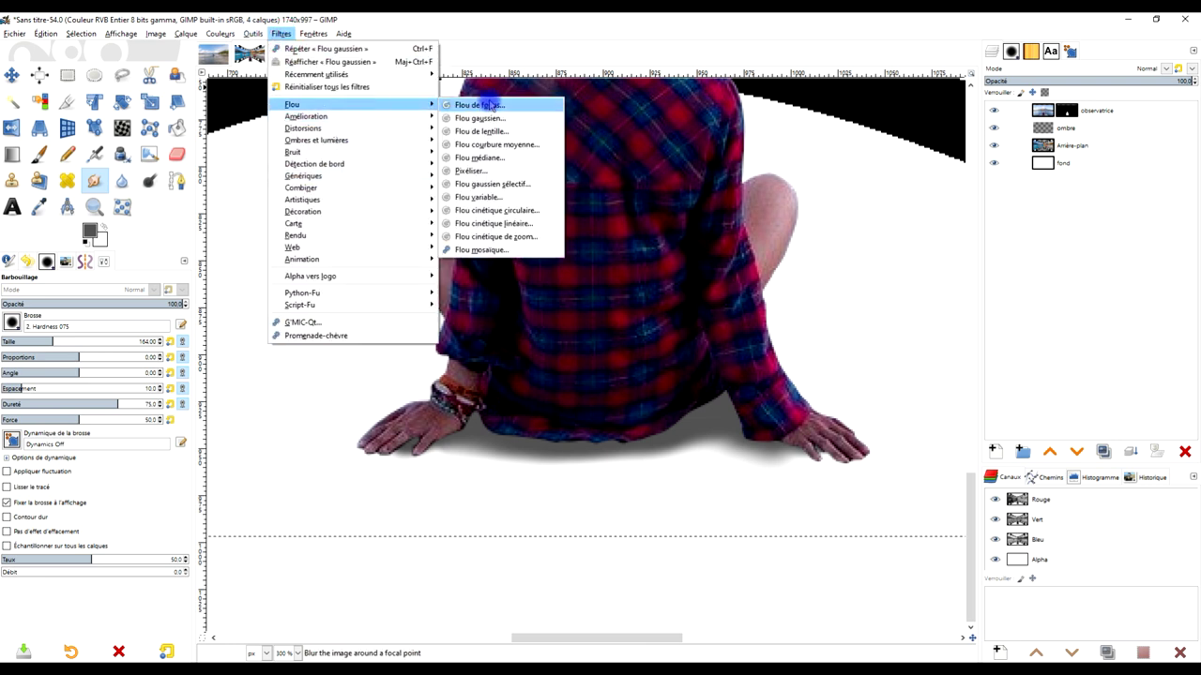
{"action": "left_click", "coordinate": [479, 119]}
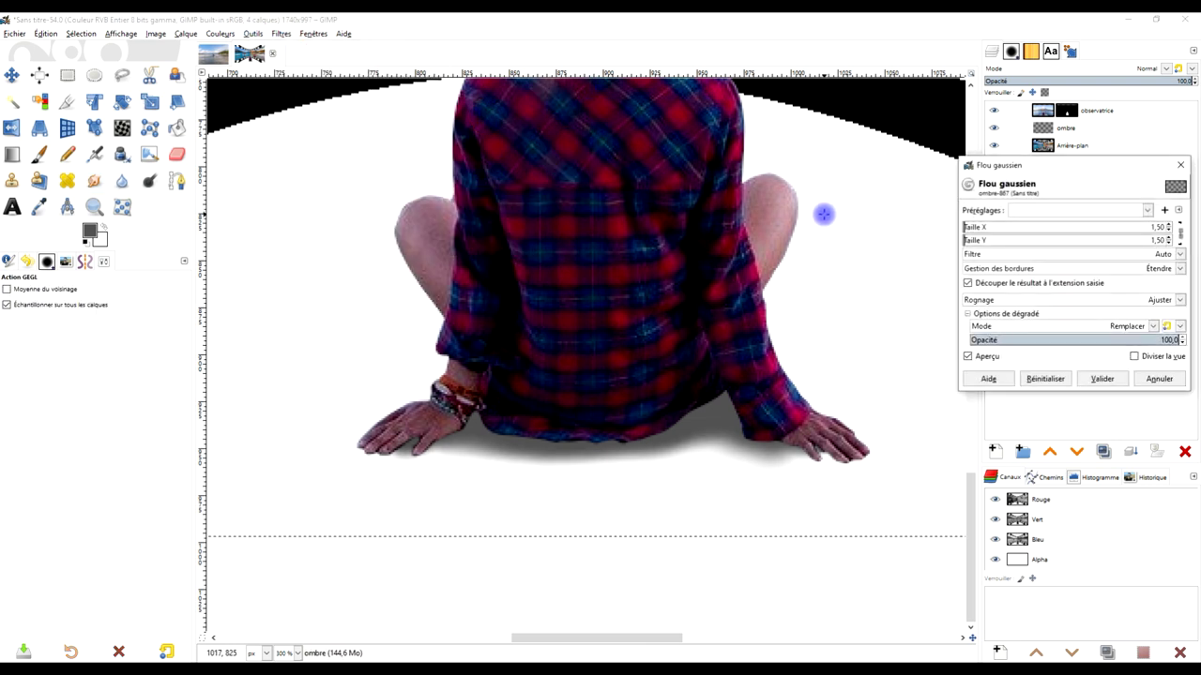
{"action": "left_click", "coordinate": [1169, 225]}
{"action": "left_click", "coordinate": [1111, 383]}
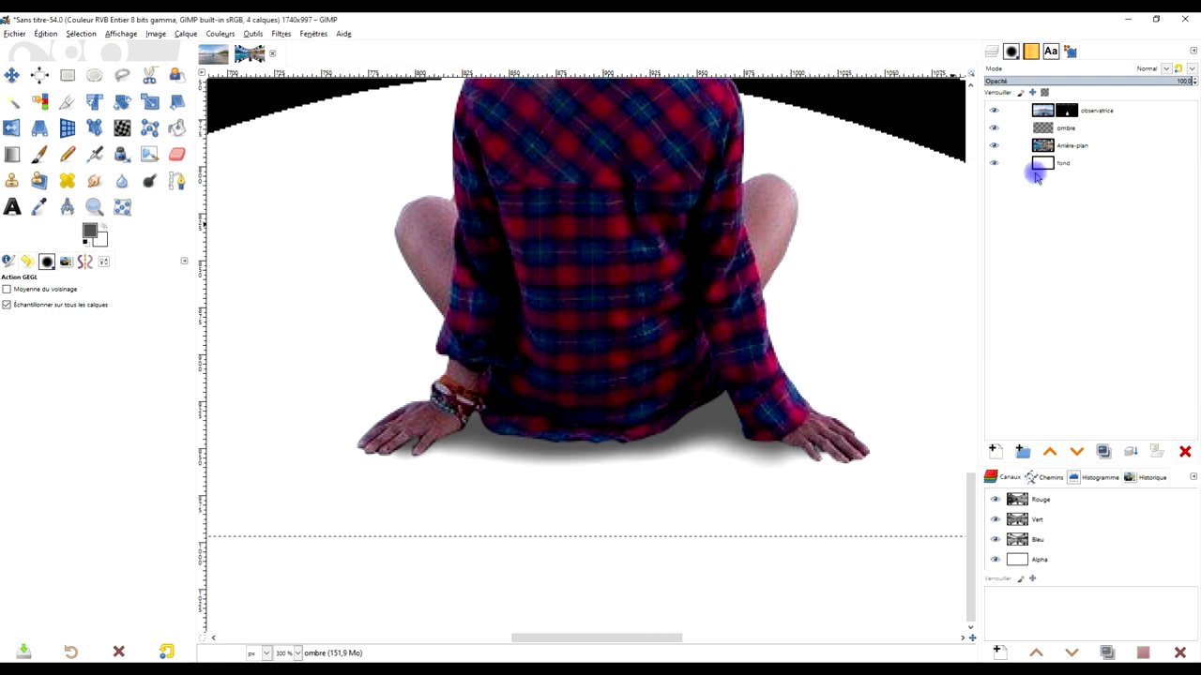
Set the shadow's brightness to -90 with Brightness-Contrast, keeping Normal blending
{"action": "left_click", "coordinate": [216, 34]}
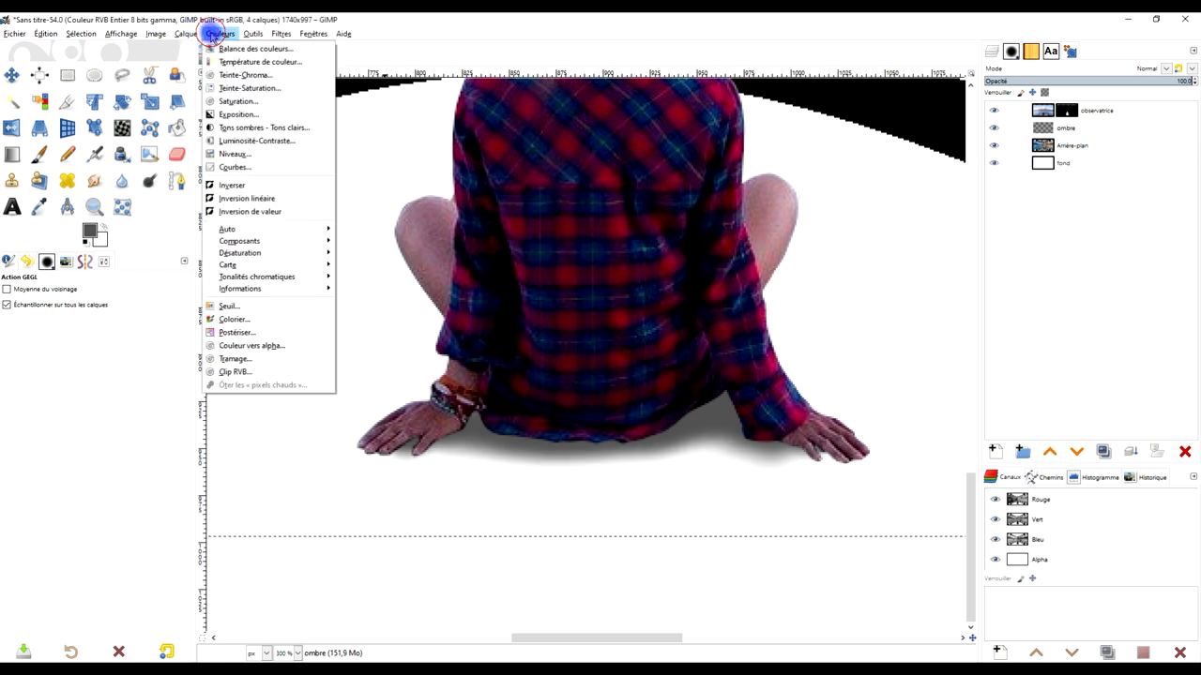
{"action": "left_click", "coordinate": [252, 141]}
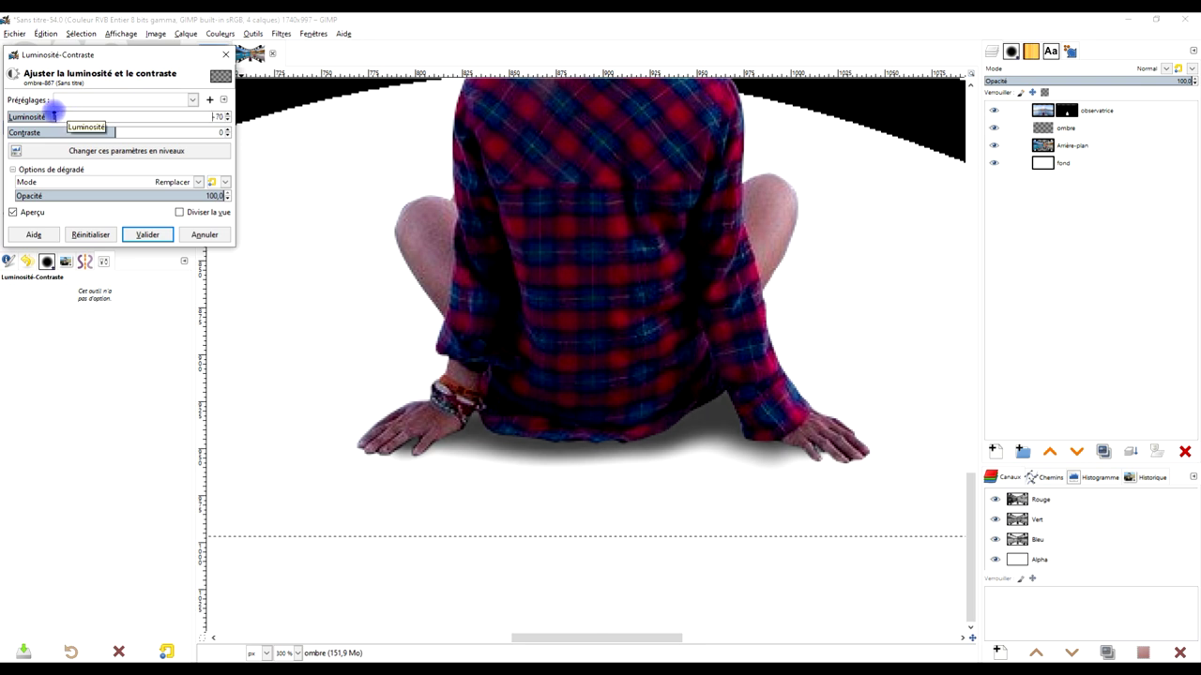
{"action": "left_click", "coordinate": [145, 235]}
{"action": "left_click", "coordinate": [1163, 72]}
{"action": "left_click", "coordinate": [1165, 68]}
{"action": "scroll", "coordinate": [811, 296], "scroll_direction": "down", "scroll_amount": 2}
Convert the seated woman's layer mask into a selection
{"action": "scroll", "coordinate": [738, 331], "scroll_direction": "down", "scroll_amount": 2}
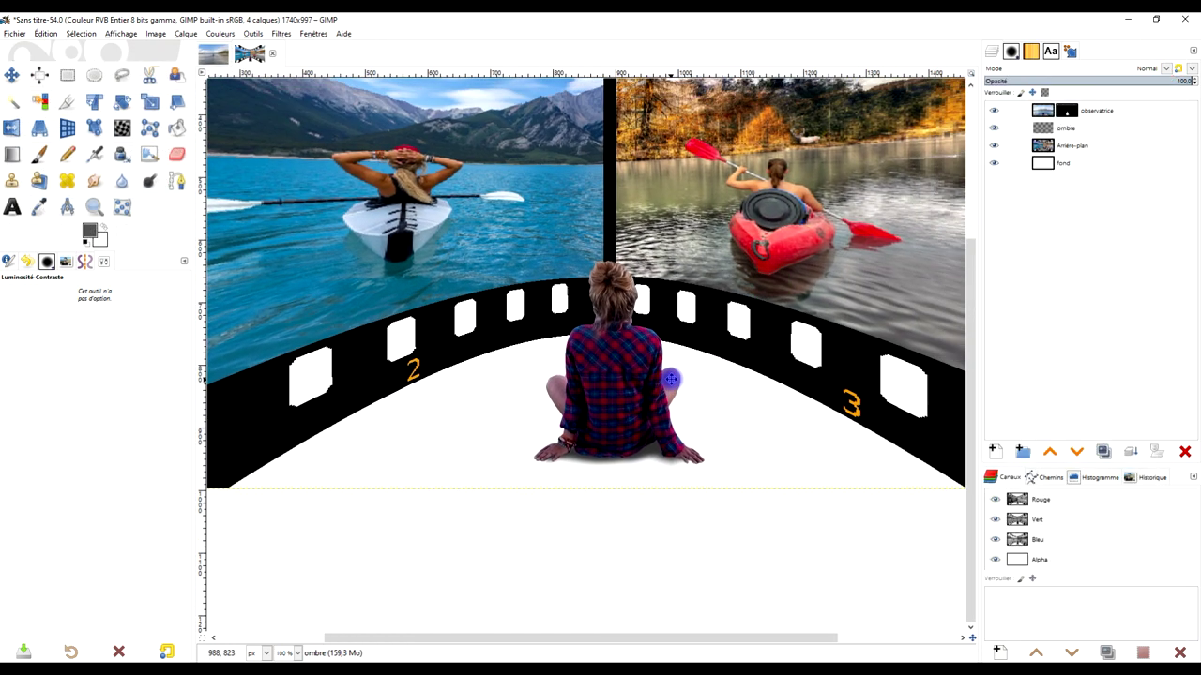
{"action": "scroll", "coordinate": [640, 459], "scroll_direction": "up", "scroll_amount": 3}
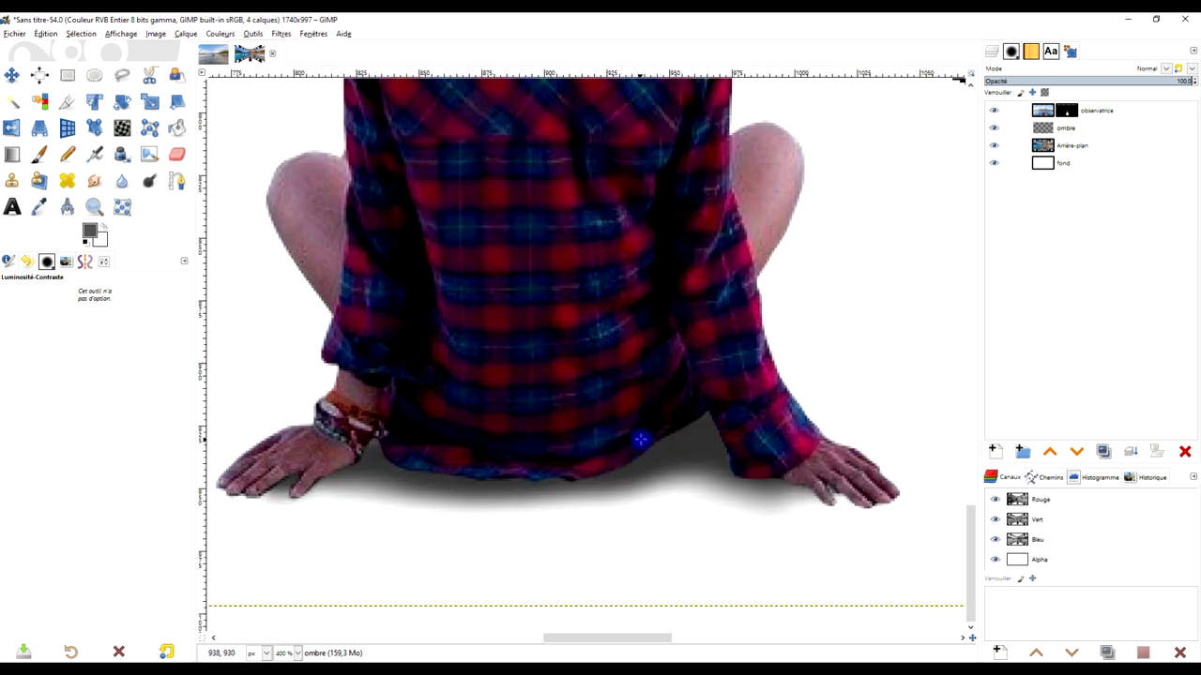
{"action": "scroll", "coordinate": [641, 441], "scroll_direction": "up", "scroll_amount": 2}
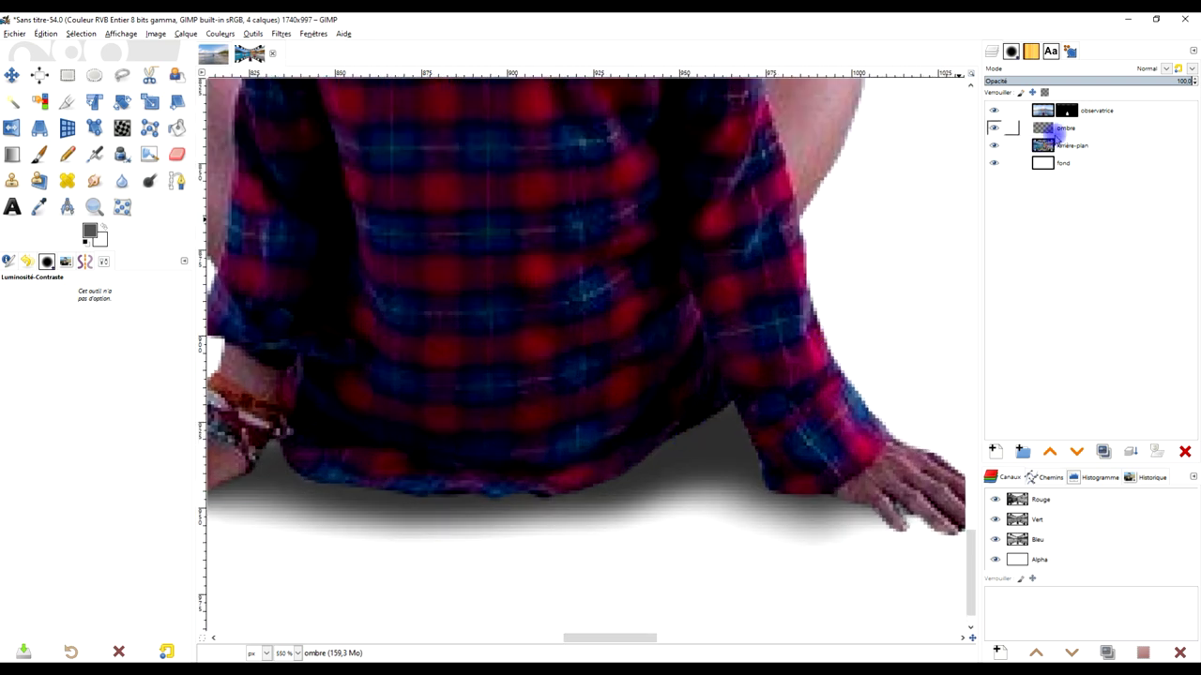
{"action": "left_click", "coordinate": [1066, 112]}
{"action": "right_click", "coordinate": [1066, 112]}
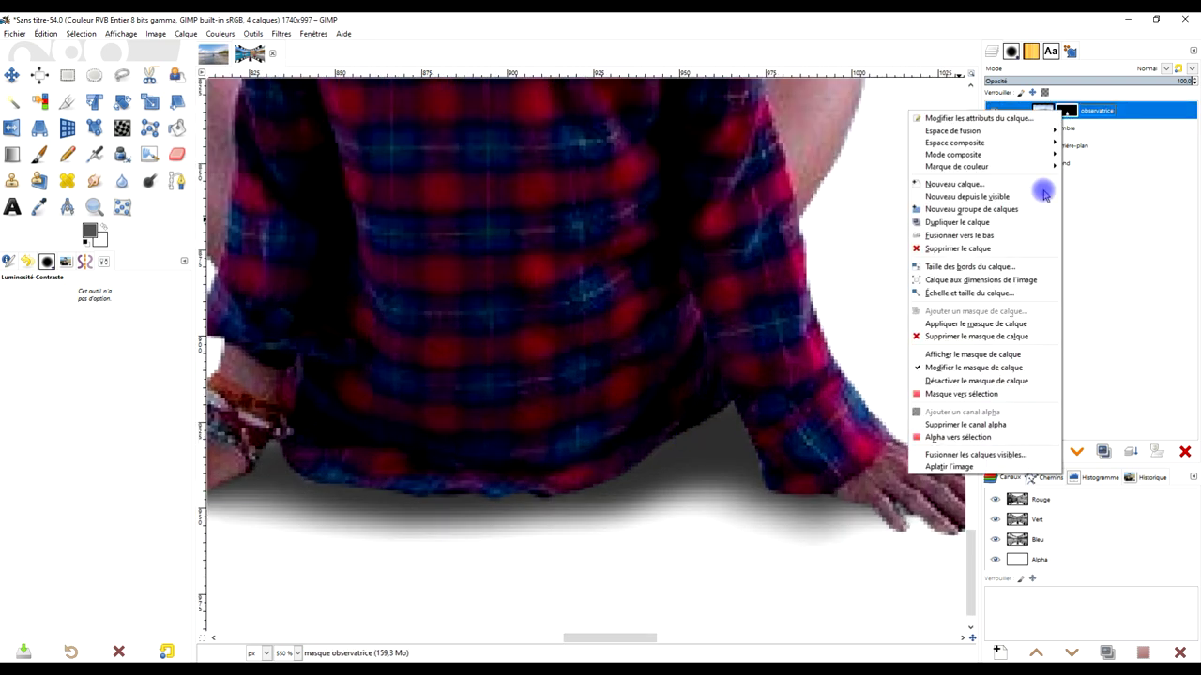
{"action": "left_click", "coordinate": [992, 394]}
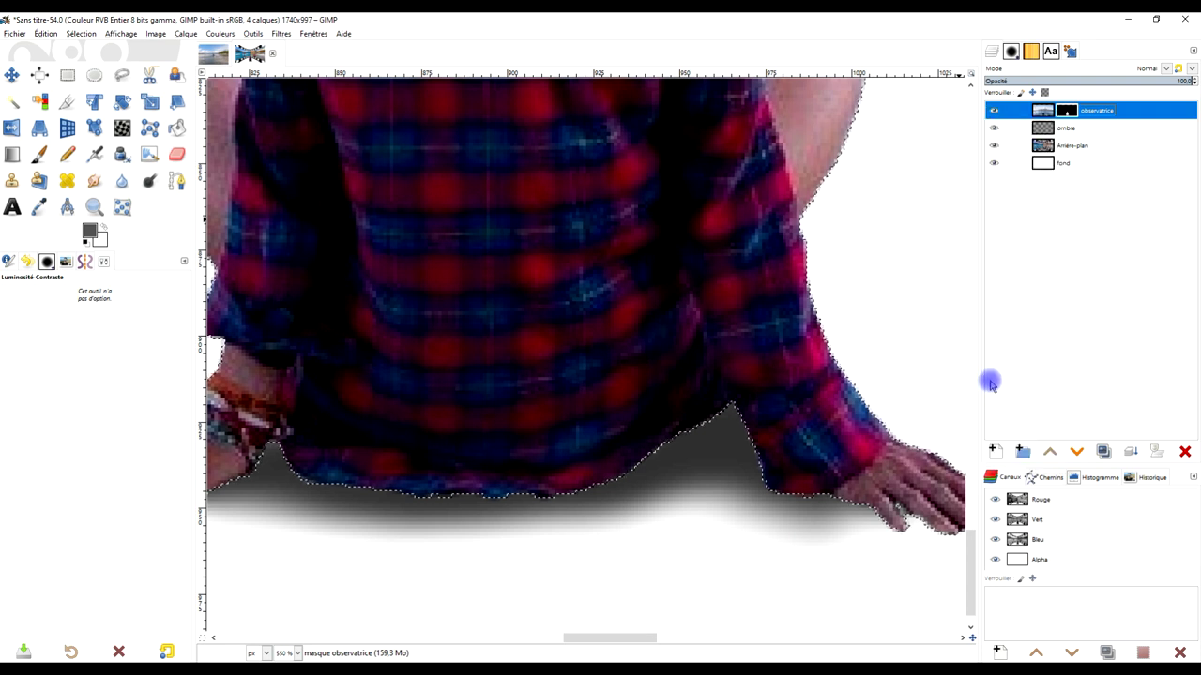
Shrink the selection slightly with Select > Shrink
{"action": "scroll", "coordinate": [809, 282], "scroll_direction": "up", "scroll_amount": 1}
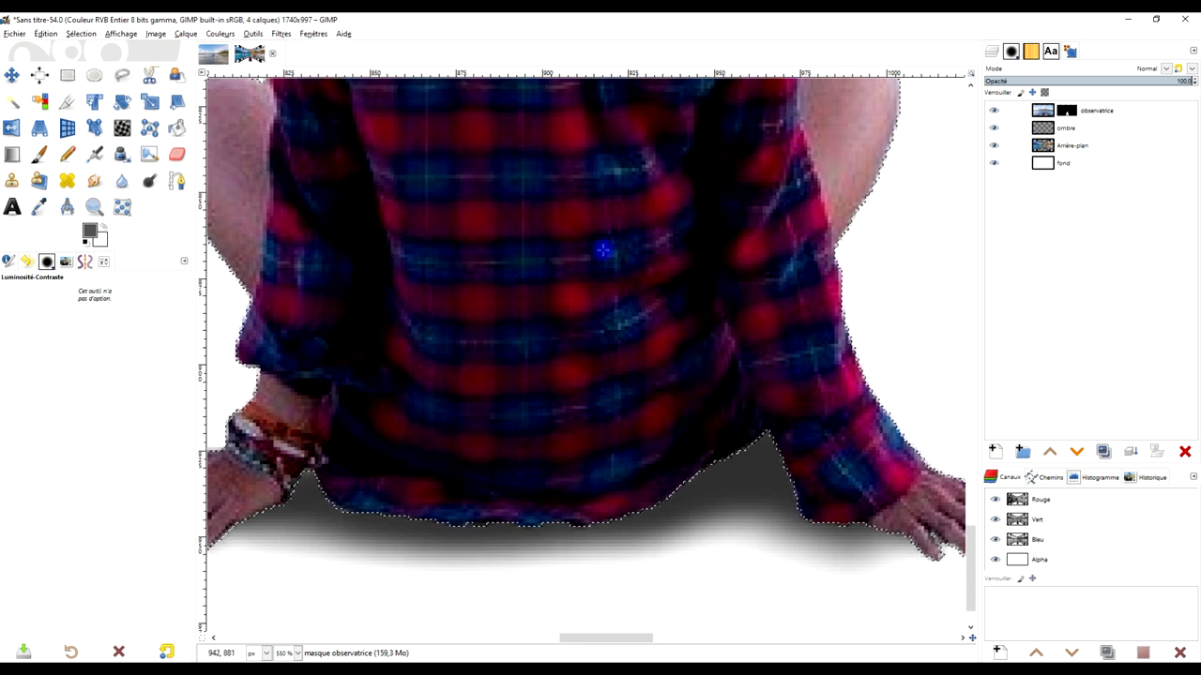
{"action": "left_click", "coordinate": [81, 34]}
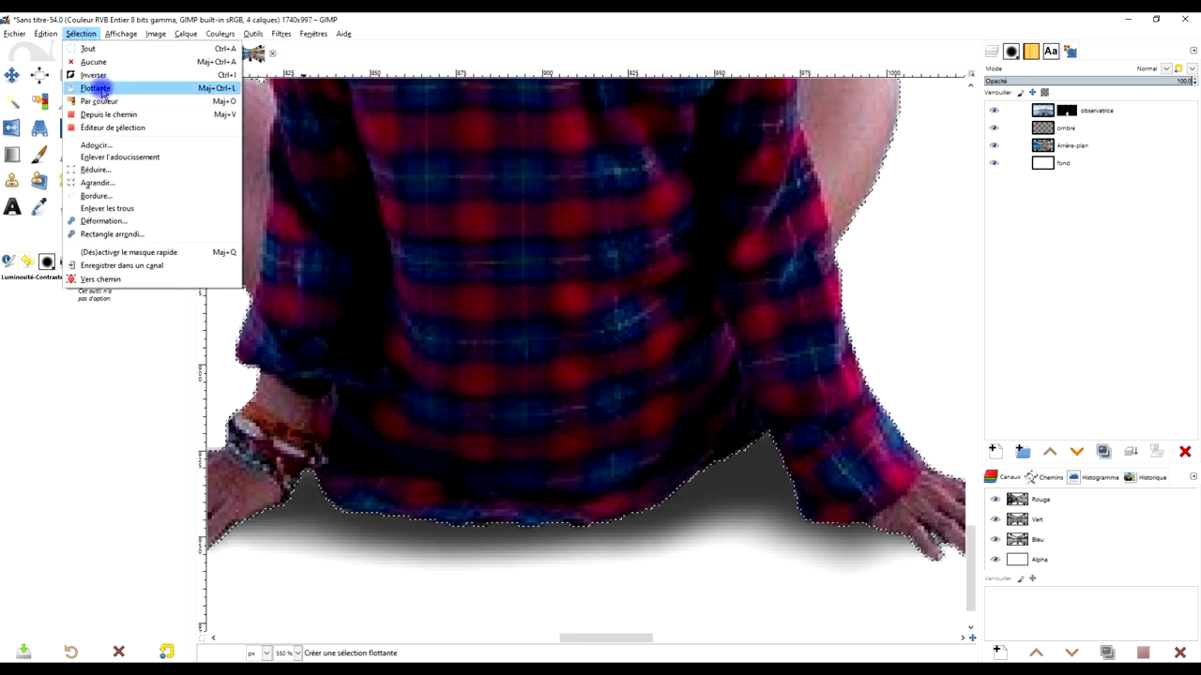
{"action": "left_click", "coordinate": [94, 170]}
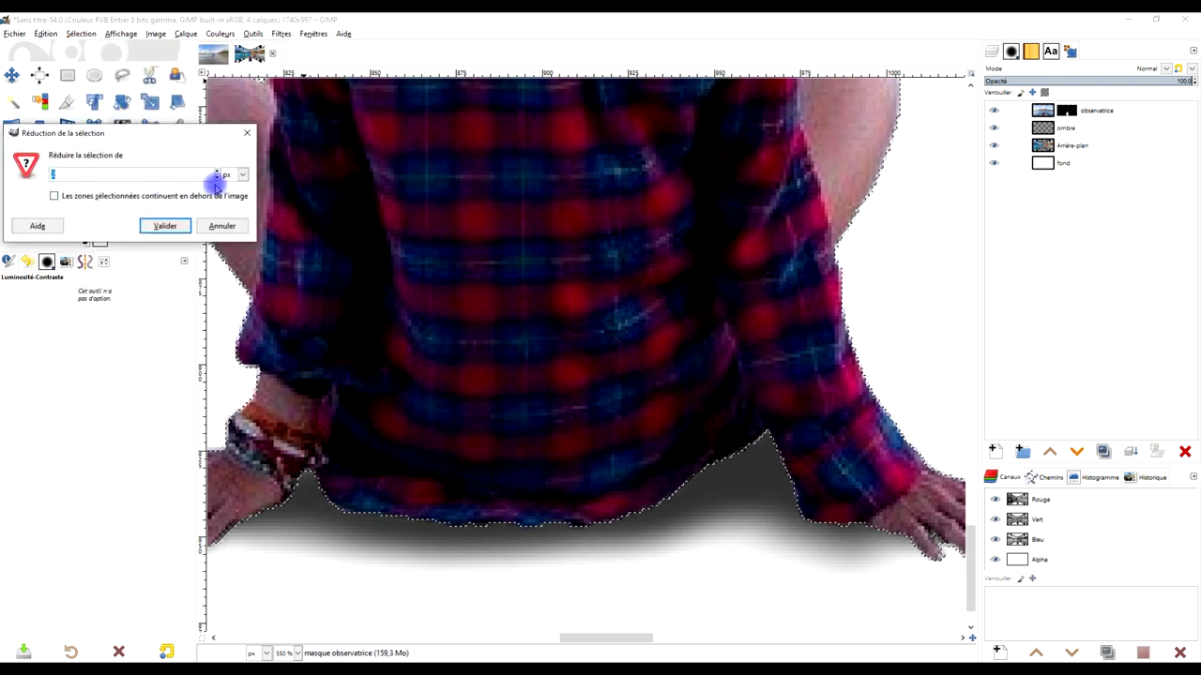
{"action": "left_click", "coordinate": [165, 226]}
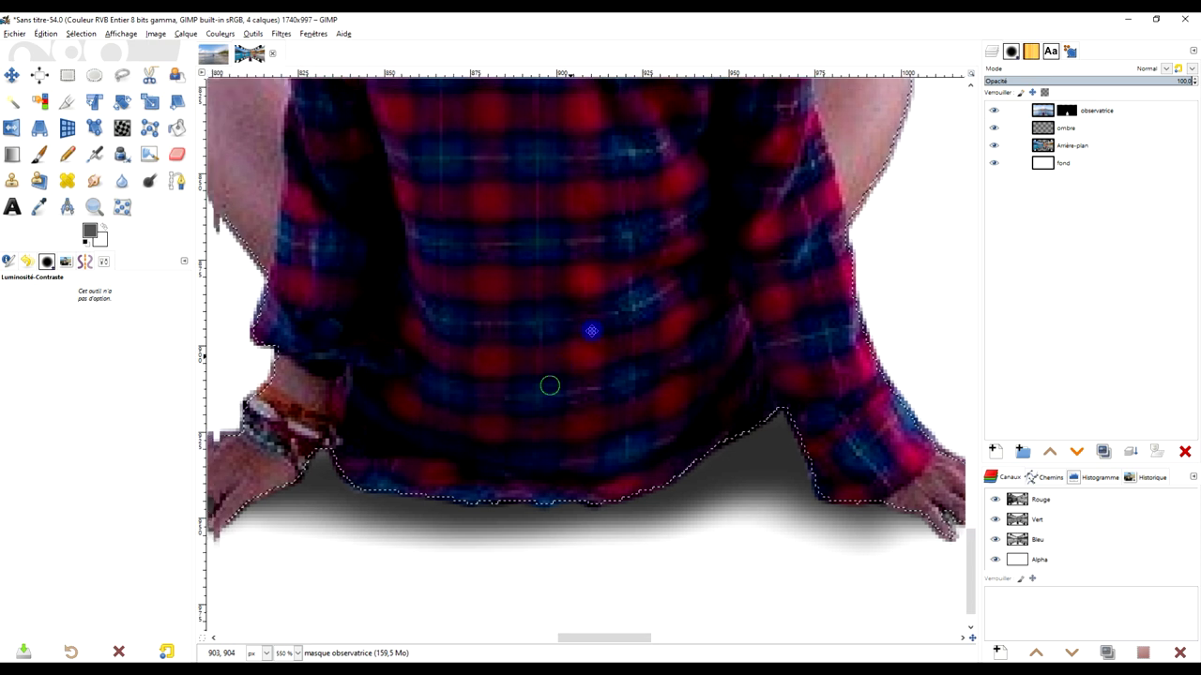
Check the selection edge around the hand and shirt, then select the observatrice layer
{"action": "left_click_drag", "start_coordinate": [549, 383], "coordinate": [779, 224]}
{"action": "scroll", "coordinate": [720, 236], "scroll_direction": "down", "scroll_amount": 2}
{"action": "scroll", "coordinate": [719, 215], "scroll_direction": "down", "scroll_amount": 1}
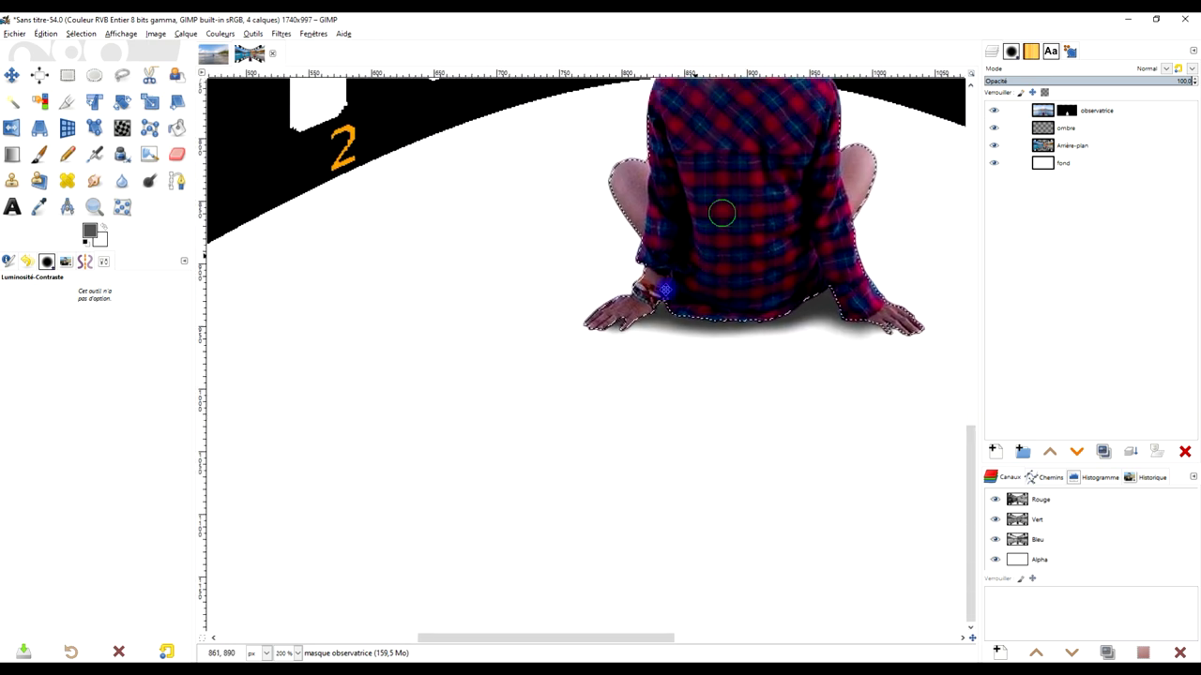
{"action": "scroll", "coordinate": [676, 282], "scroll_direction": "down", "scroll_amount": 1}
{"action": "scroll", "coordinate": [627, 334], "scroll_direction": "up", "scroll_amount": 3}
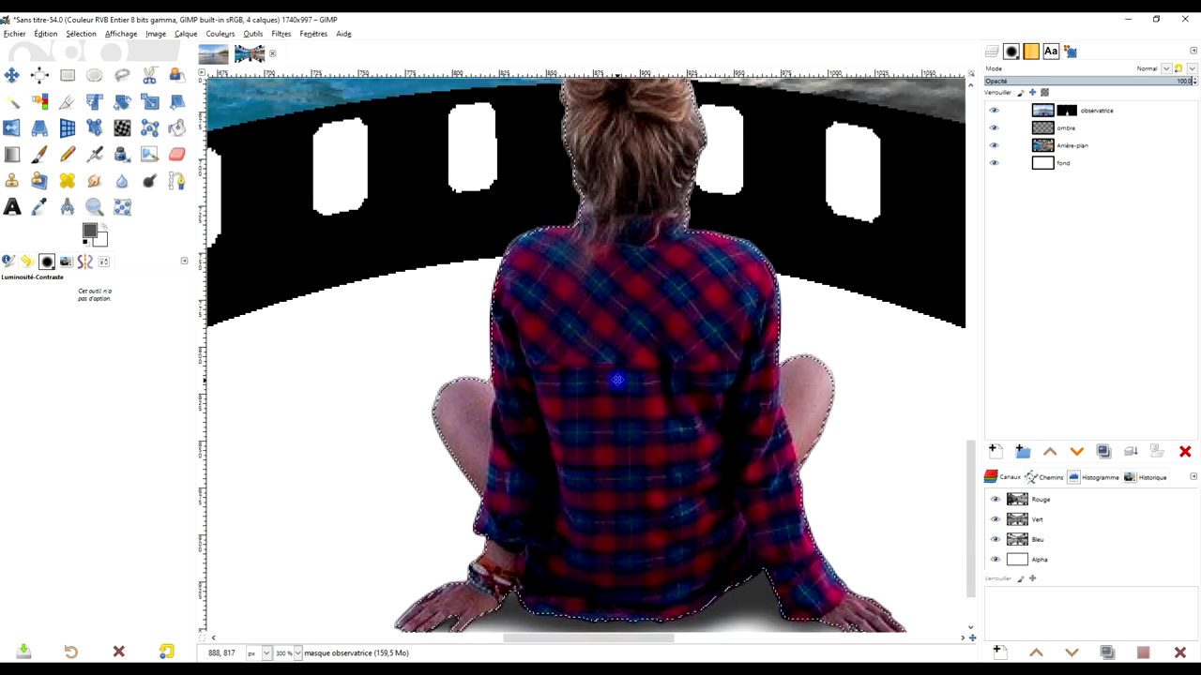
{"action": "left_click", "coordinate": [81, 33]}
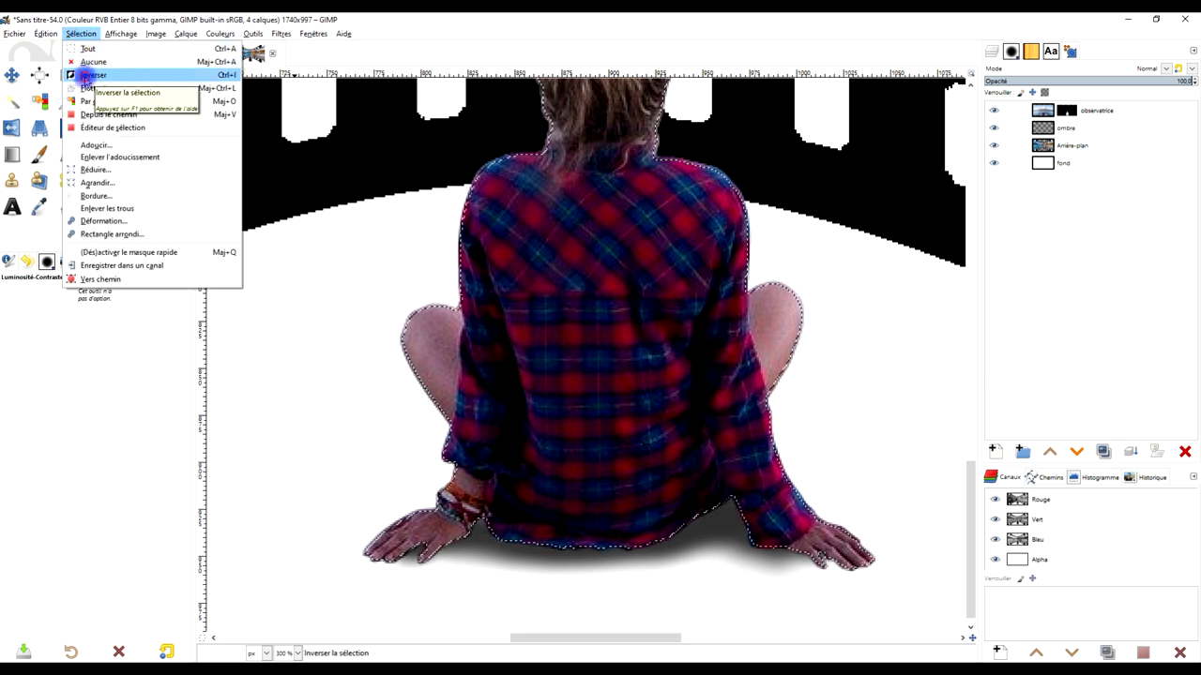
{"action": "key", "text": "Escape"}
{"action": "scroll", "coordinate": [605, 245], "scroll_direction": "down", "scroll_amount": 4}
{"action": "left_click_drag", "start_coordinate": [605, 246], "coordinate": [557, 413]}
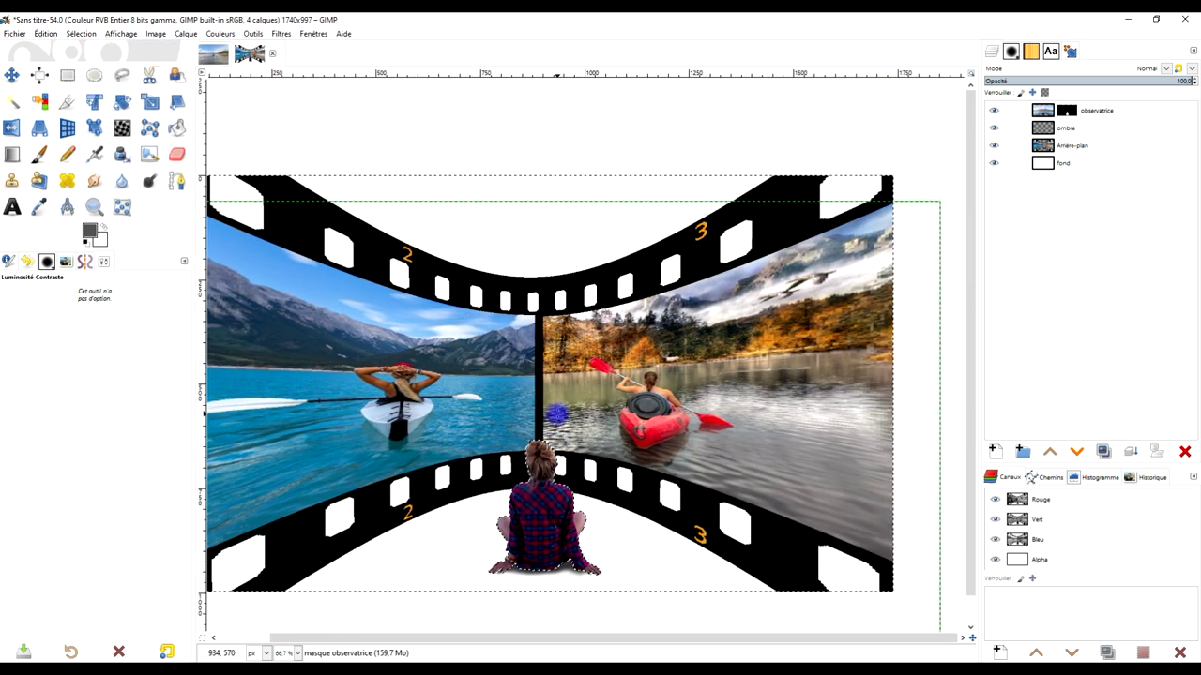
{"action": "scroll", "coordinate": [557, 413], "scroll_direction": "up", "scroll_amount": 1}
{"action": "scroll", "coordinate": [548, 366], "scroll_direction": "up", "scroll_amount": 4}
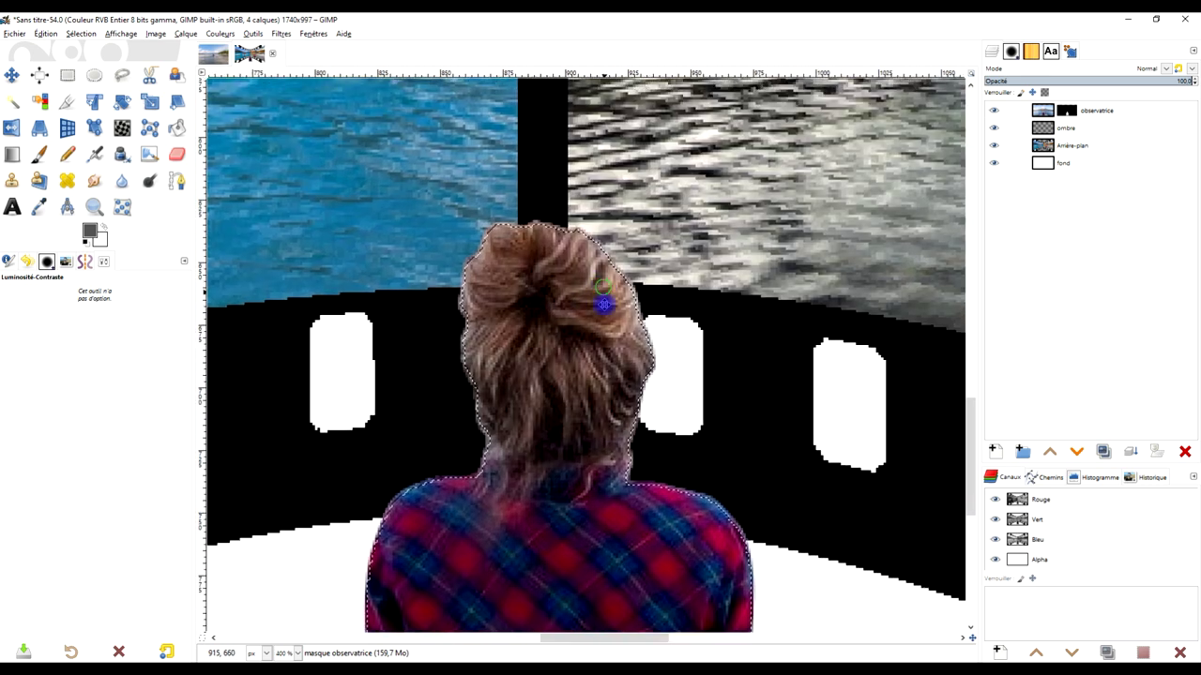
{"action": "scroll", "coordinate": [603, 304], "scroll_direction": "up", "scroll_amount": 1}
{"action": "left_click", "coordinate": [1077, 111]}
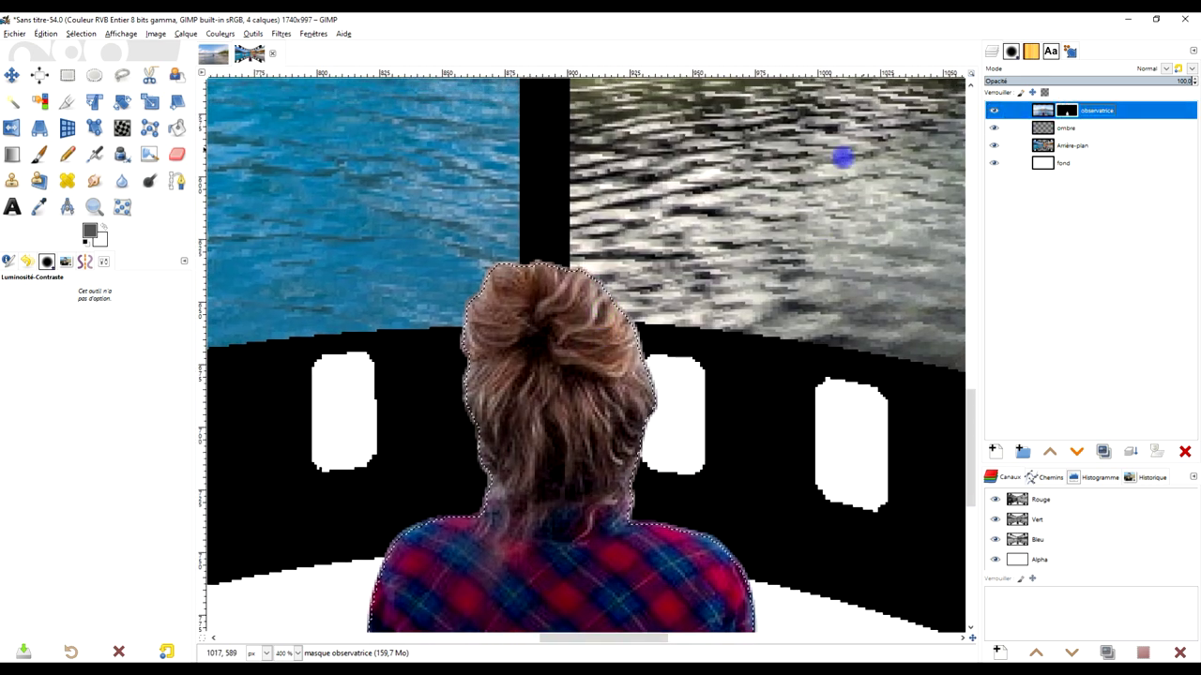
Blur the observatrice mask edges with a 0,50 Gaussian blur
{"action": "left_click", "coordinate": [281, 34]}
{"action": "mouse_move", "coordinate": [301, 105]}
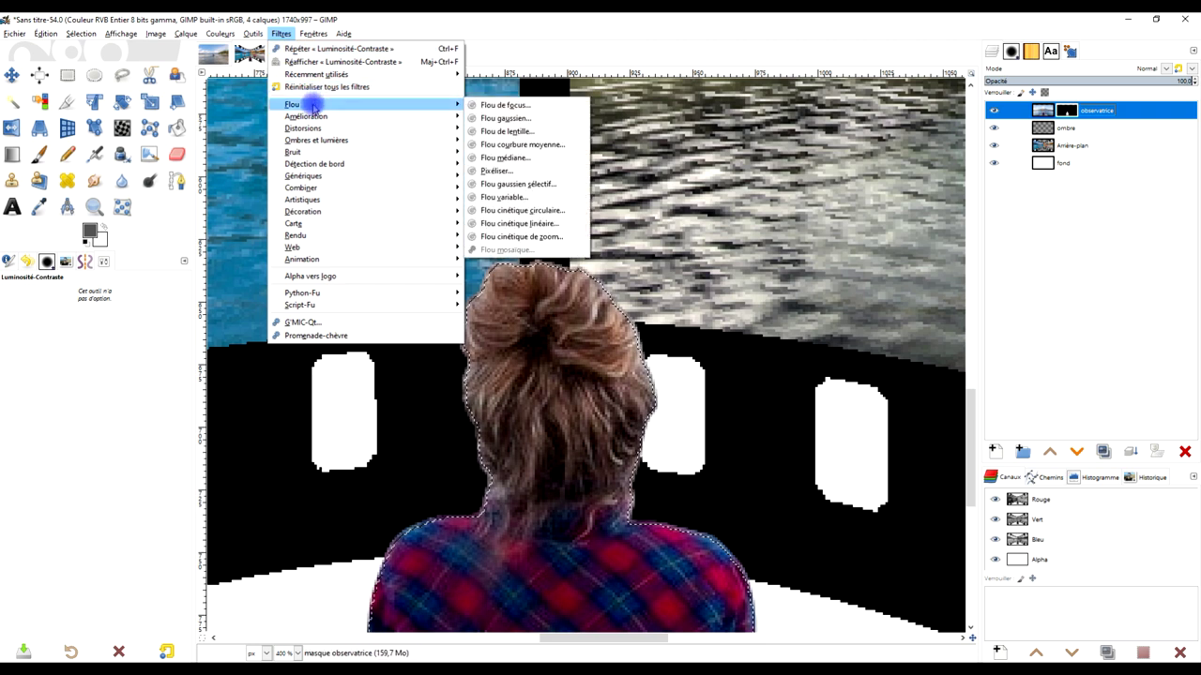
{"action": "left_click", "coordinate": [498, 118]}
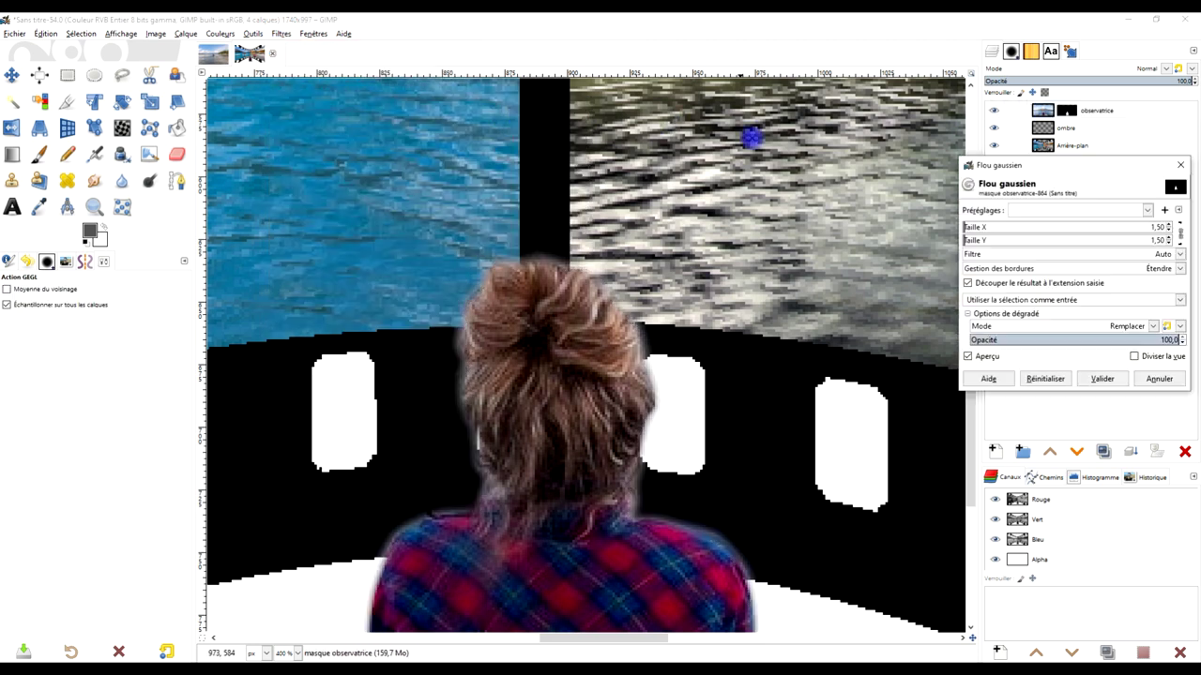
{"action": "scroll", "coordinate": [751, 138], "scroll_direction": "down", "scroll_amount": 5}
{"action": "left_click", "coordinate": [1169, 230]}
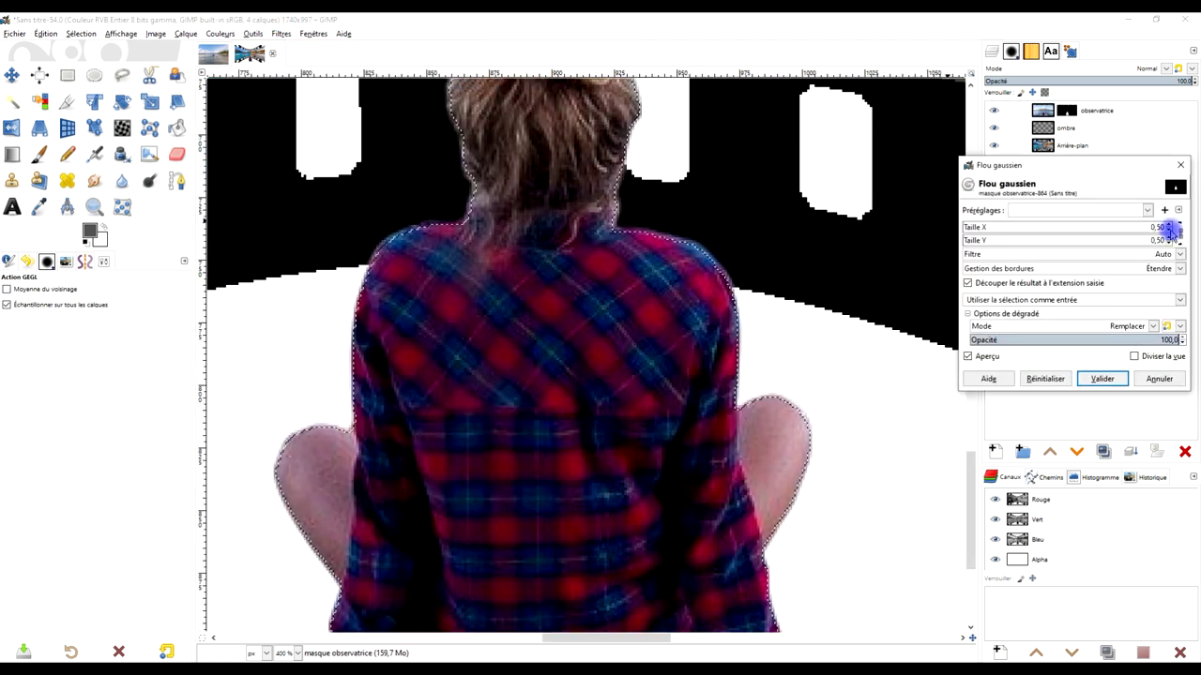
{"action": "scroll", "coordinate": [730, 447], "scroll_direction": "up", "scroll_amount": 3}
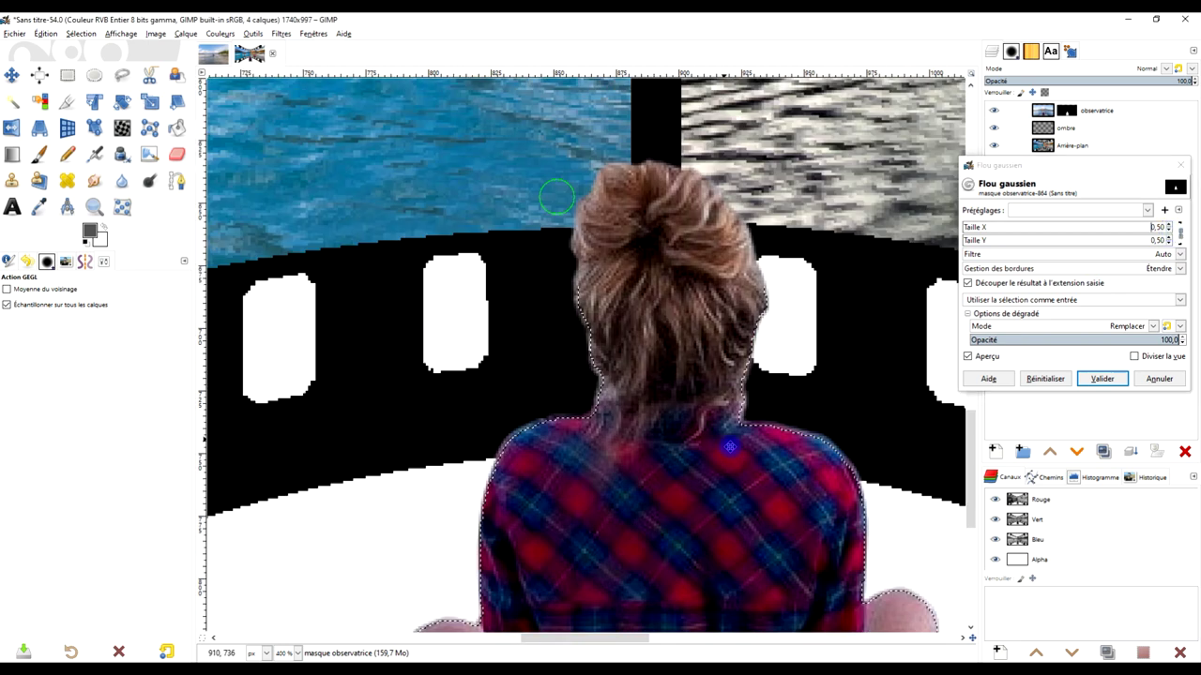
{"action": "scroll", "coordinate": [741, 460], "scroll_direction": "up", "scroll_amount": 1}
{"action": "scroll", "coordinate": [723, 404], "scroll_direction": "down", "scroll_amount": 1}
{"action": "scroll", "coordinate": [700, 340], "scroll_direction": "down", "scroll_amount": 2}
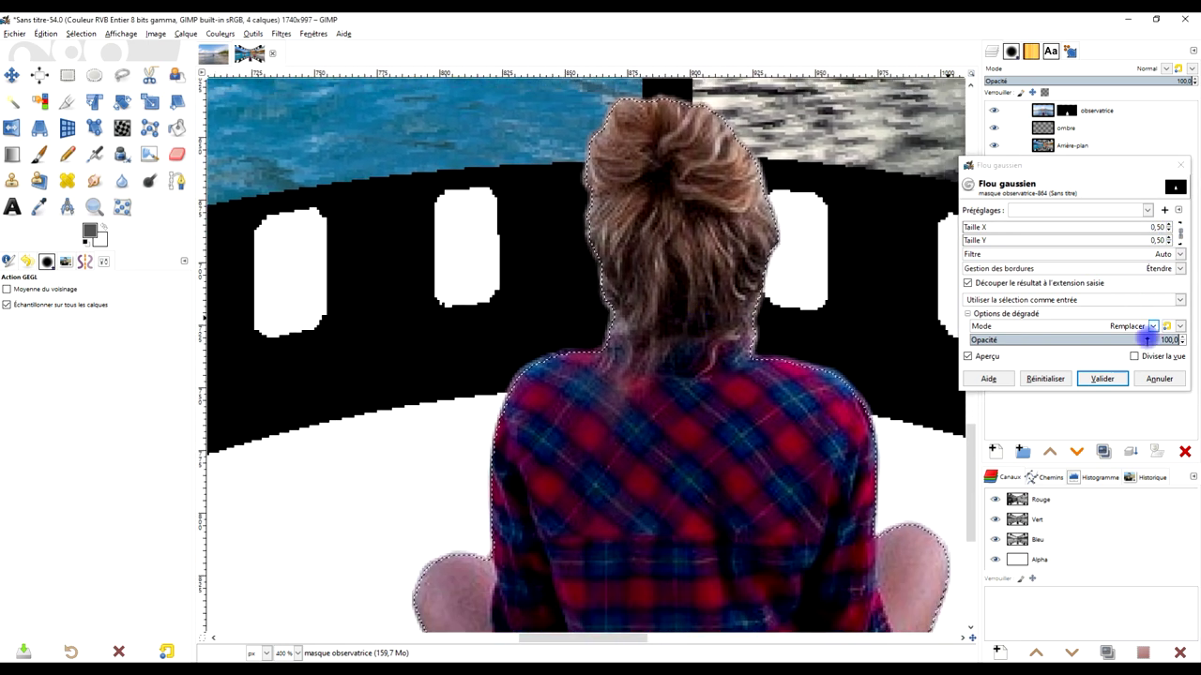
{"action": "left_click", "coordinate": [1102, 378]}
Drop the selection around the woman and review the blended result
{"action": "left_click", "coordinate": [67, 75]}
{"action": "key", "text": "ctrl+a"}
{"action": "scroll", "coordinate": [751, 394], "scroll_direction": "down", "scroll_amount": 2}
{"action": "scroll", "coordinate": [775, 336], "scroll_direction": "down", "scroll_amount": 3}
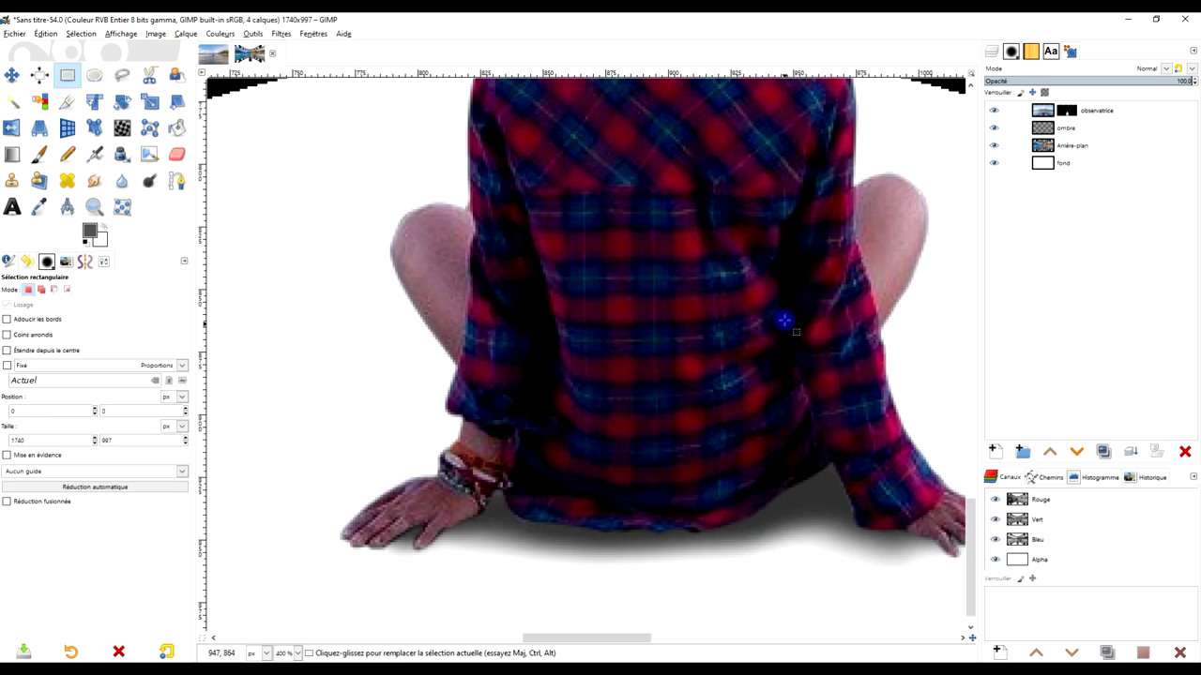
{"action": "scroll", "coordinate": [784, 321], "scroll_direction": "up", "scroll_amount": 2}
{"action": "scroll", "coordinate": [784, 321], "scroll_direction": "right", "scroll_amount": 2}
{"action": "scroll", "coordinate": [786, 314], "scroll_direction": "down", "scroll_amount": 3}
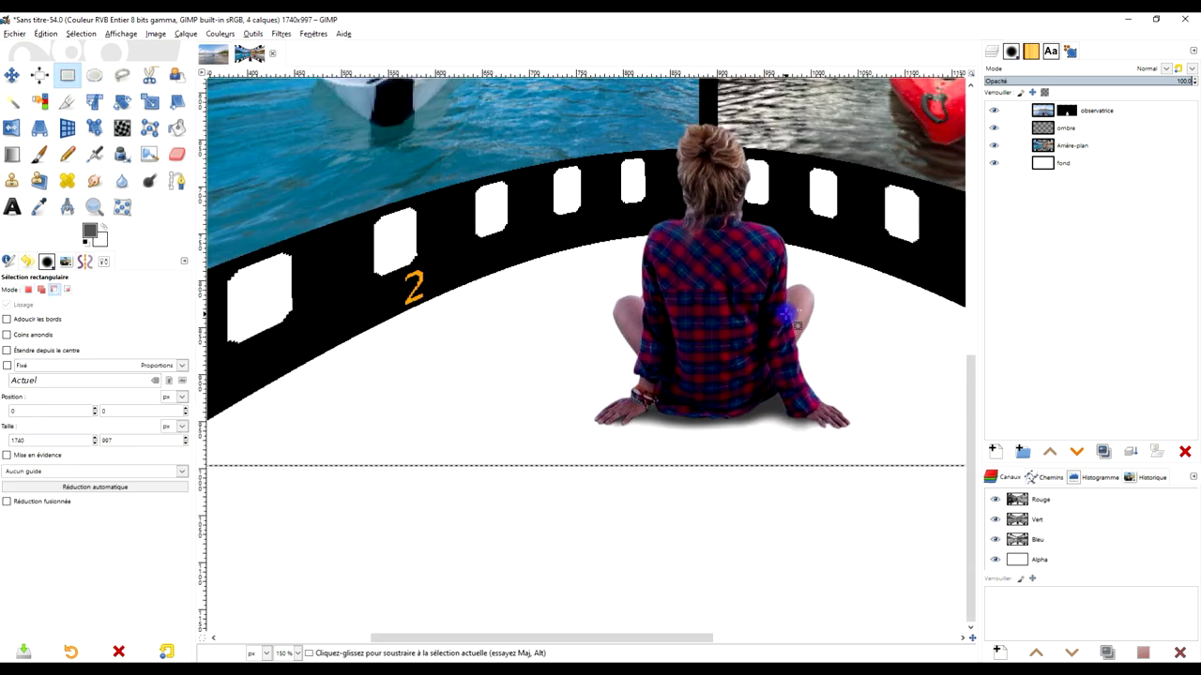
{"action": "scroll", "coordinate": [713, 375], "scroll_direction": "down", "scroll_amount": 1}
{"action": "scroll", "coordinate": [650, 430], "scroll_direction": "up", "scroll_amount": 1}
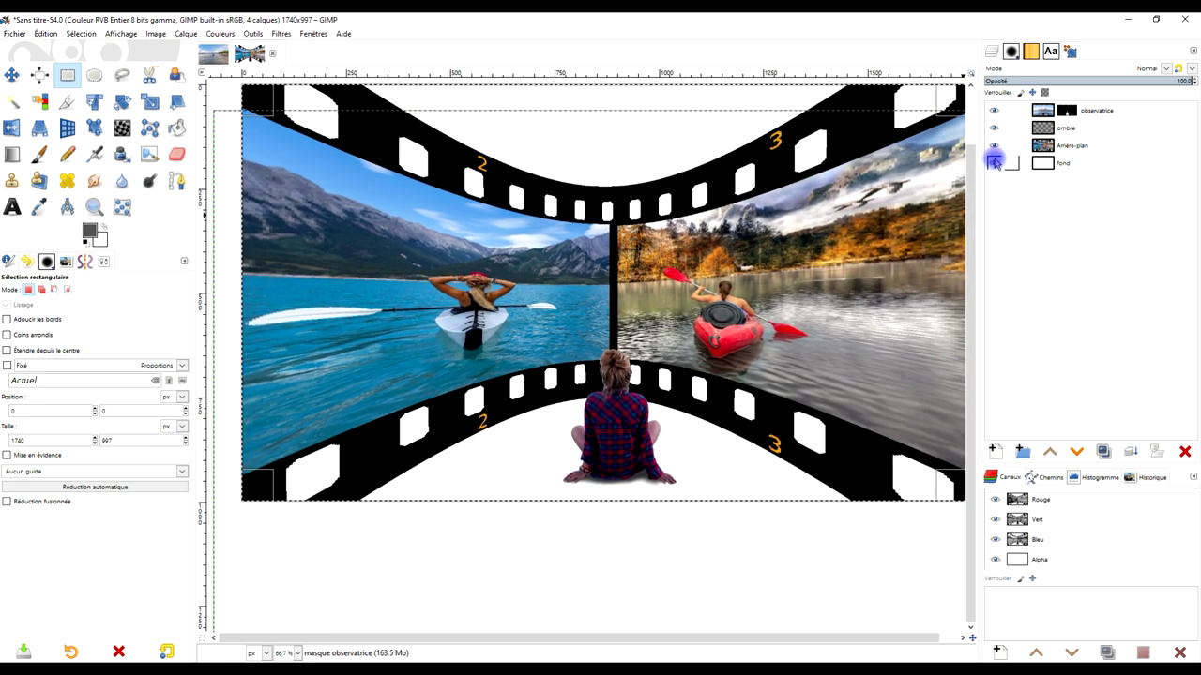
Fit the observatrice layer to the image size and duplicate it
{"action": "right_click", "coordinate": [1045, 112]}
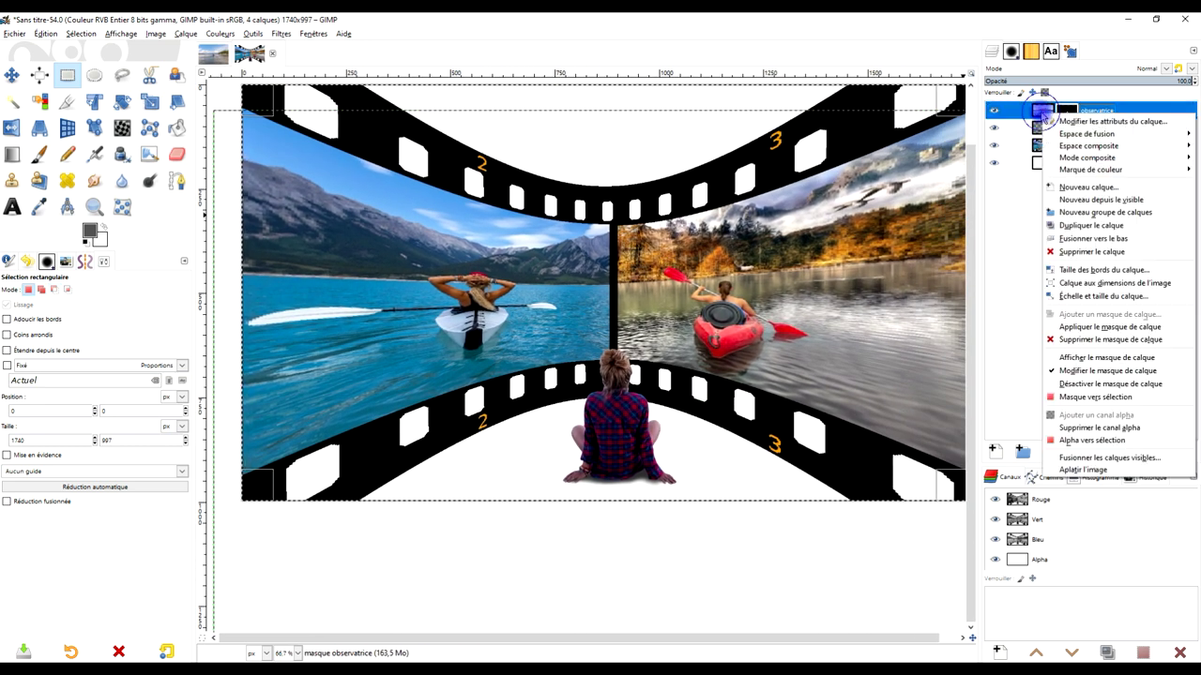
{"action": "left_click", "coordinate": [1133, 283]}
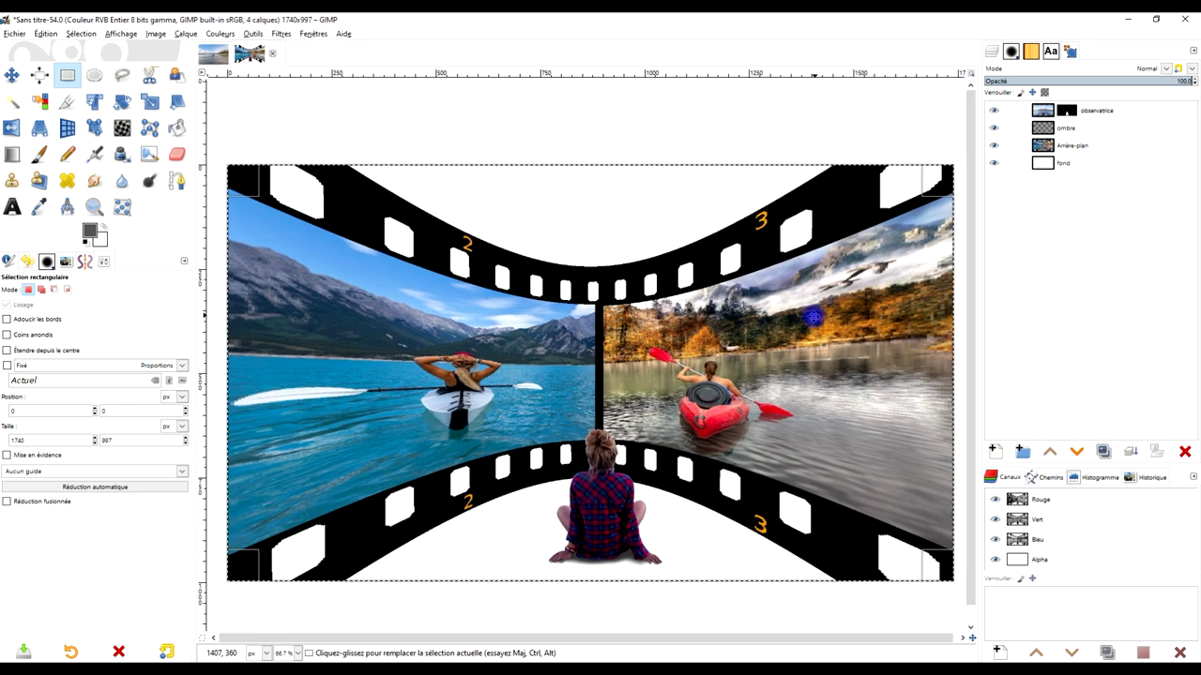
{"action": "key", "text": "ctrl+c"}
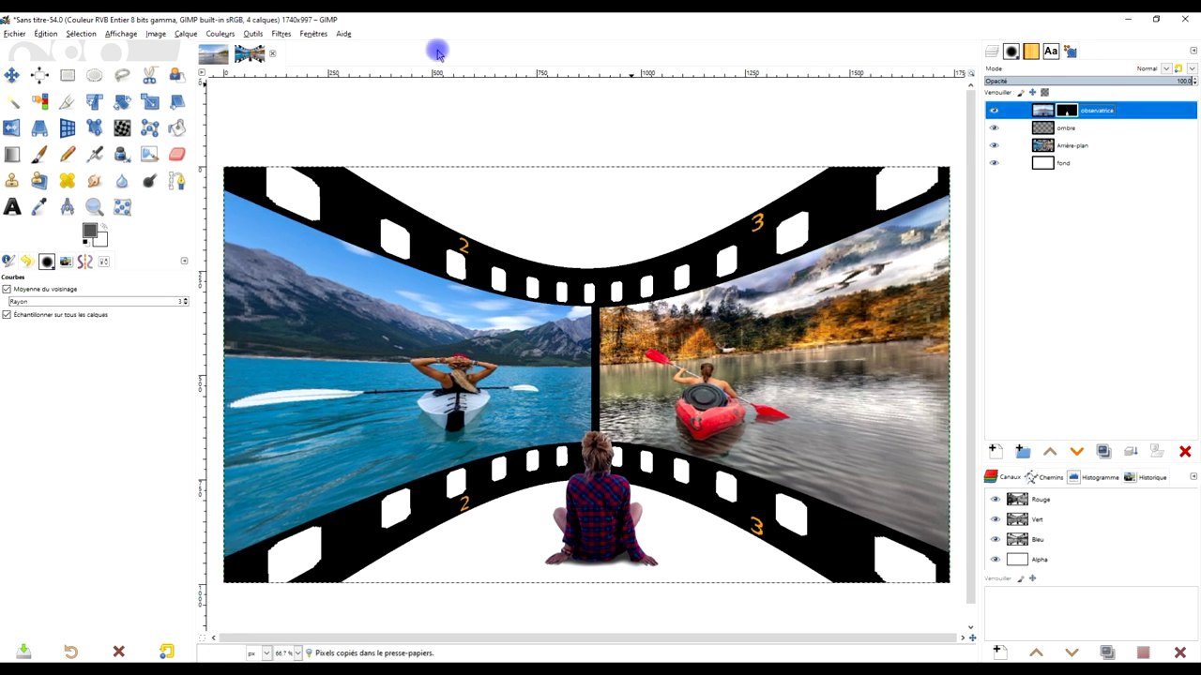
{"action": "left_click", "coordinate": [1103, 451]}
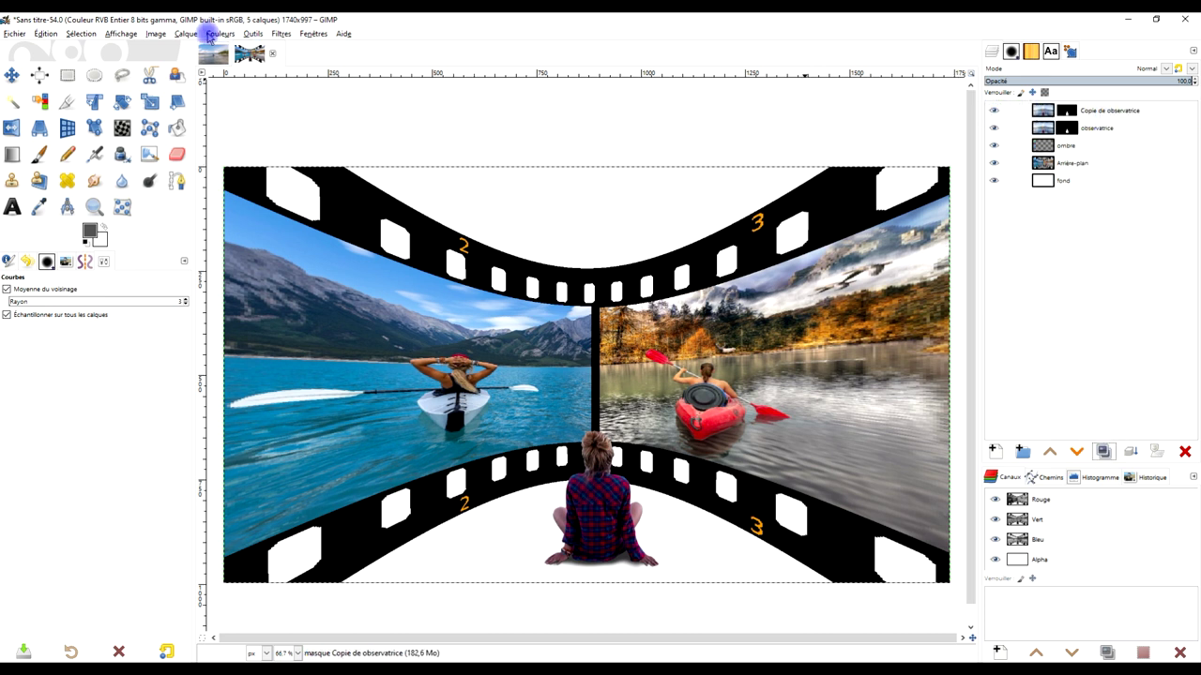
Give Copie de observatrice an S-shaped Curves contrast boost
{"action": "left_click", "coordinate": [208, 35]}
{"action": "left_click", "coordinate": [258, 194]}
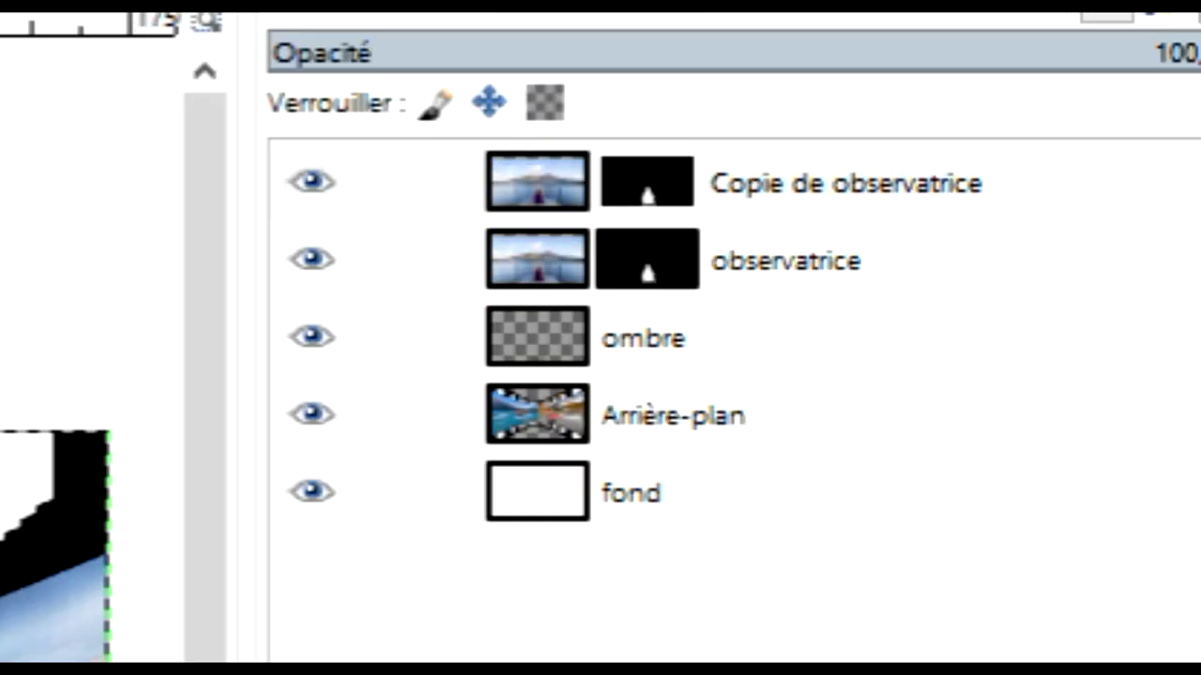
{"action": "left_click", "coordinate": [539, 187]}
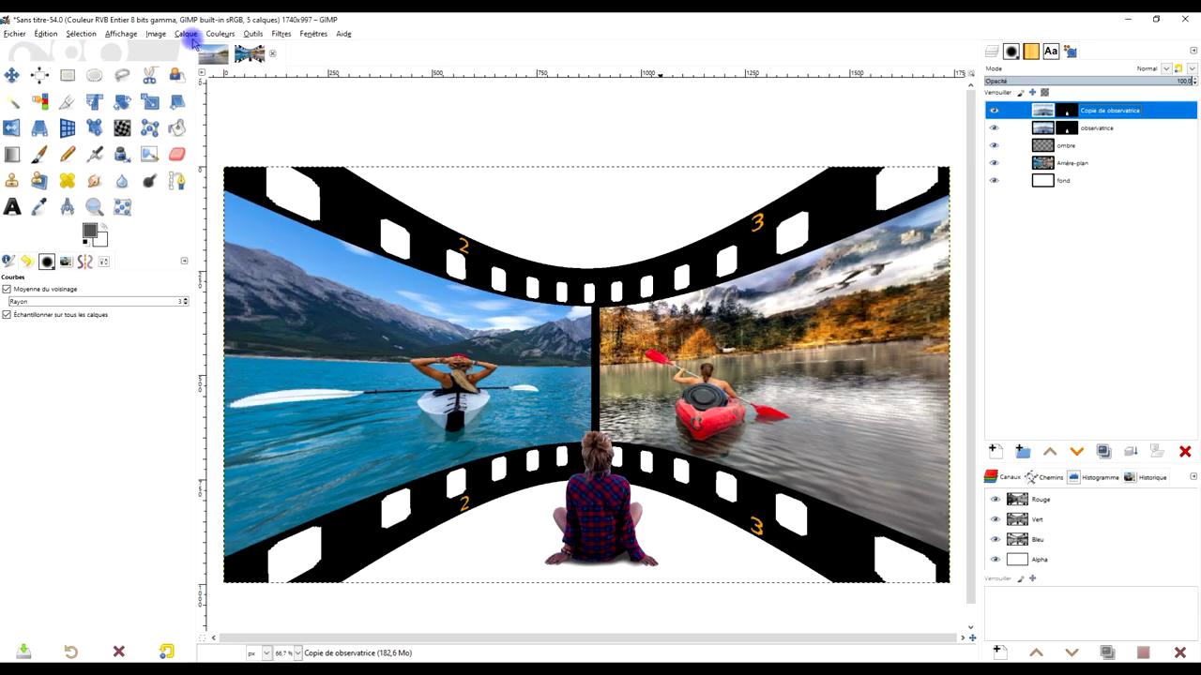
{"action": "left_click", "coordinate": [219, 33]}
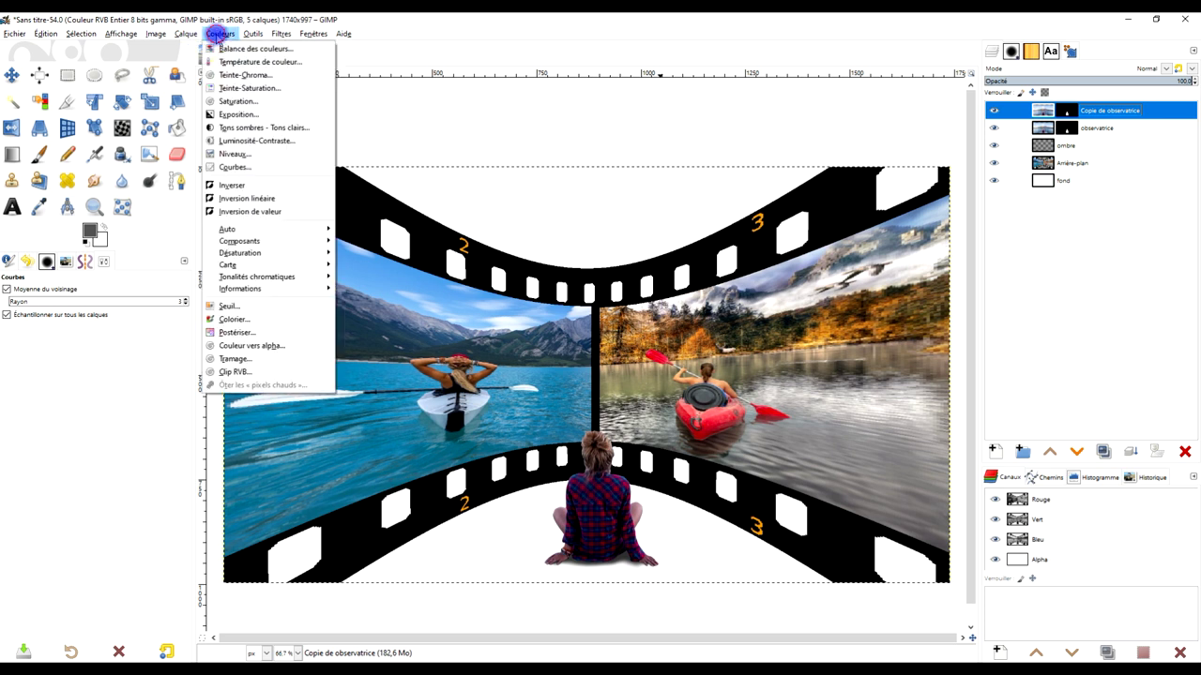
{"action": "left_click", "coordinate": [278, 168]}
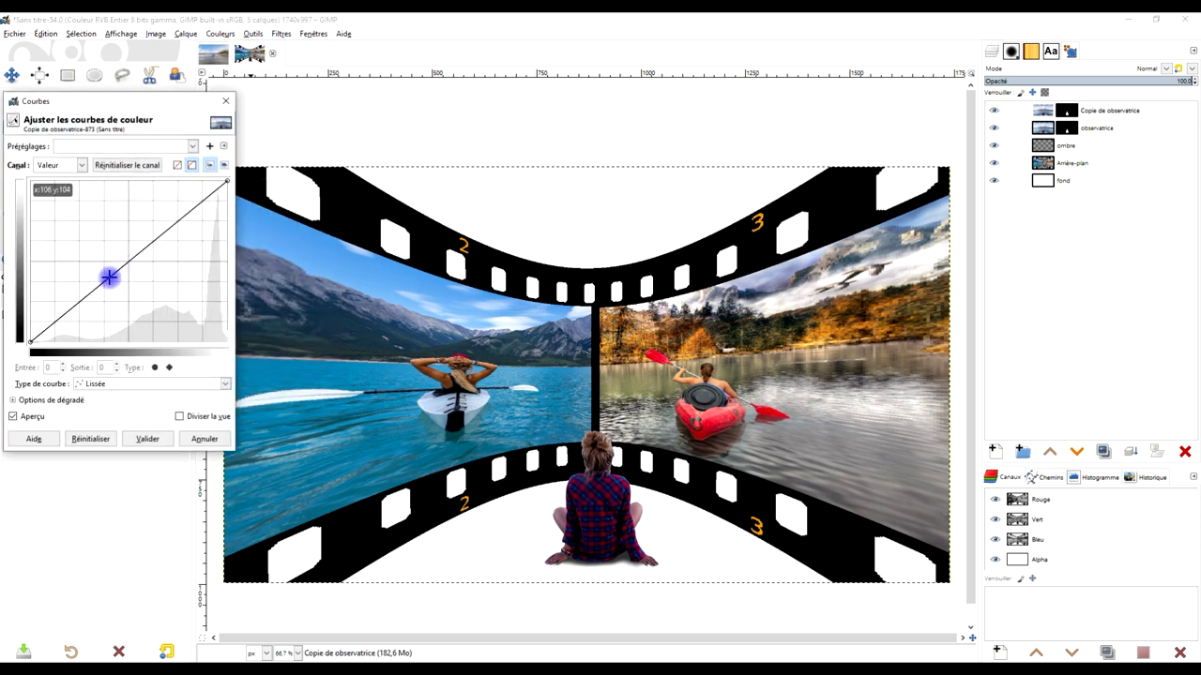
{"action": "left_click_drag", "start_coordinate": [91, 293], "coordinate": [86, 318]}
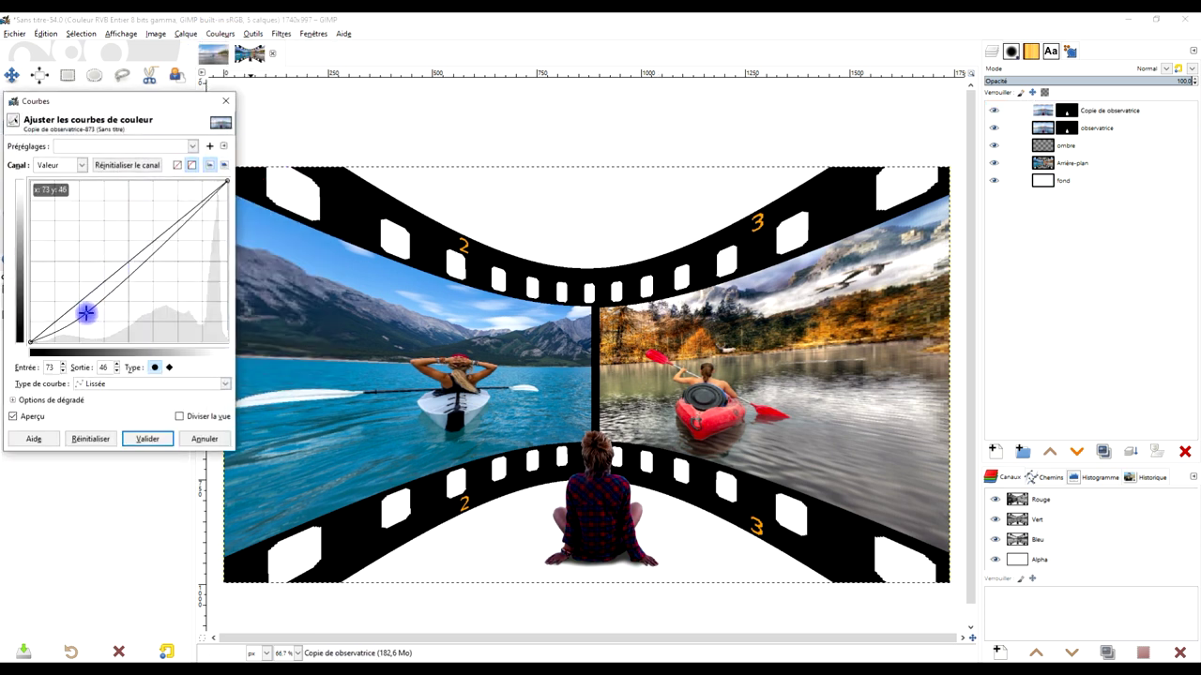
{"action": "left_click_drag", "start_coordinate": [198, 210], "coordinate": [198, 182]}
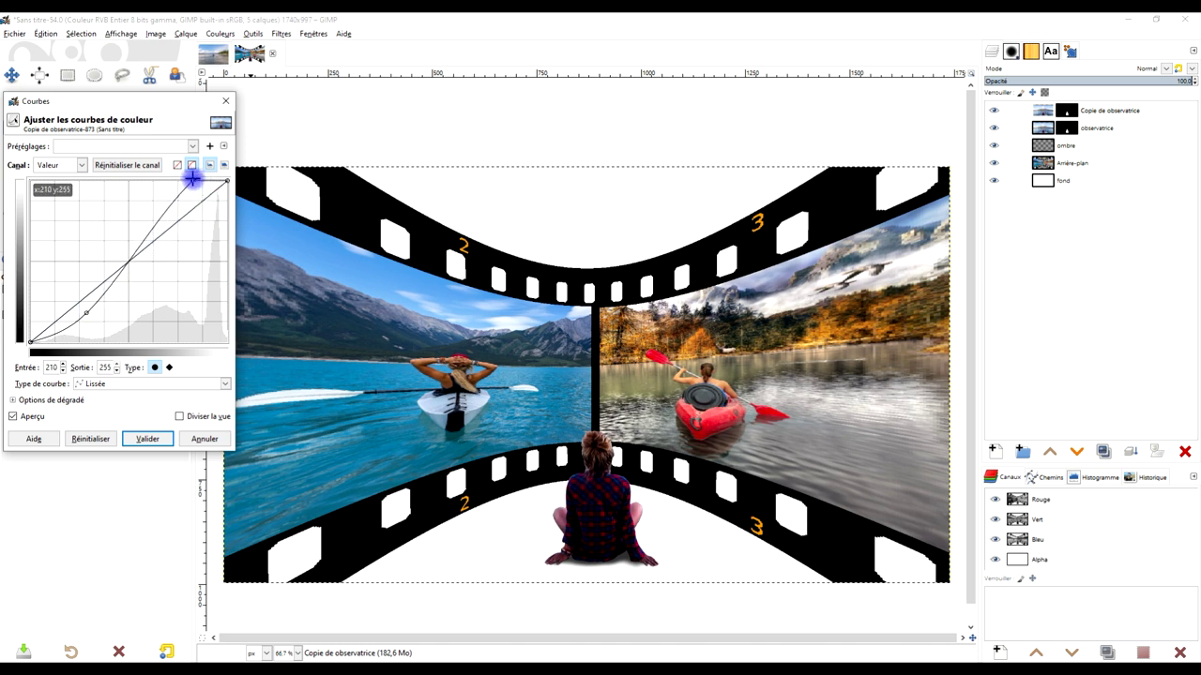
{"action": "left_click", "coordinate": [141, 441]}
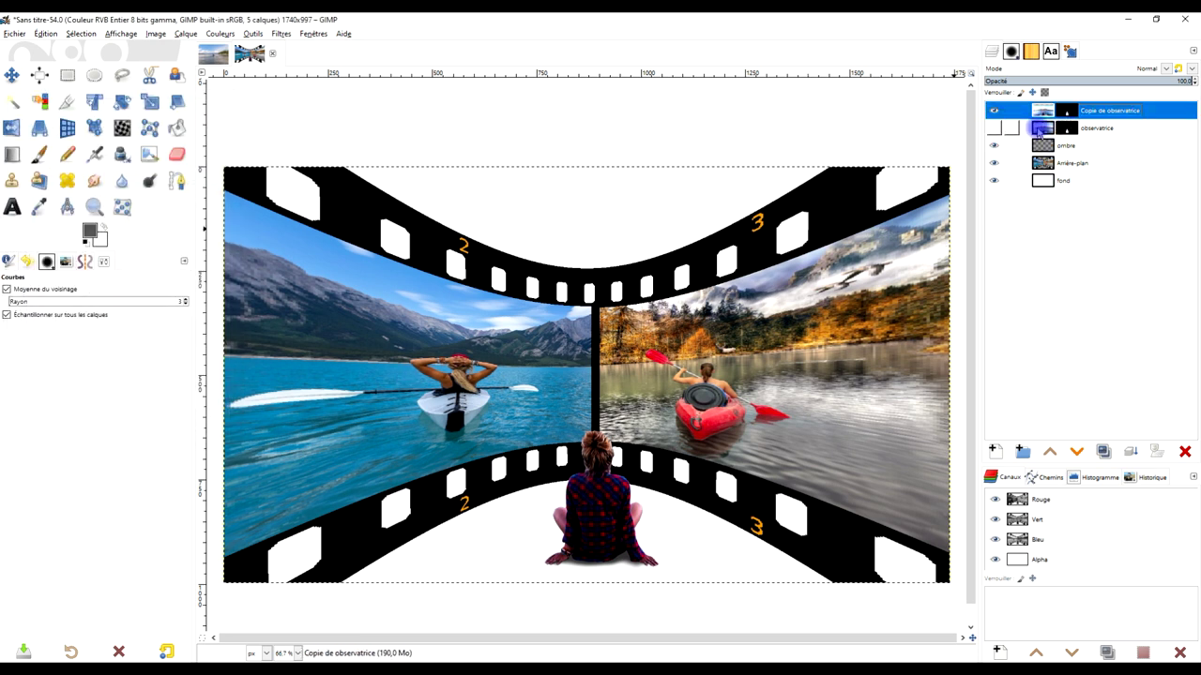
Create a layer group named 'archives', move fond into it, and collapse it
{"action": "left_click_drag", "start_coordinate": [1043, 133], "coordinate": [1049, 198]}
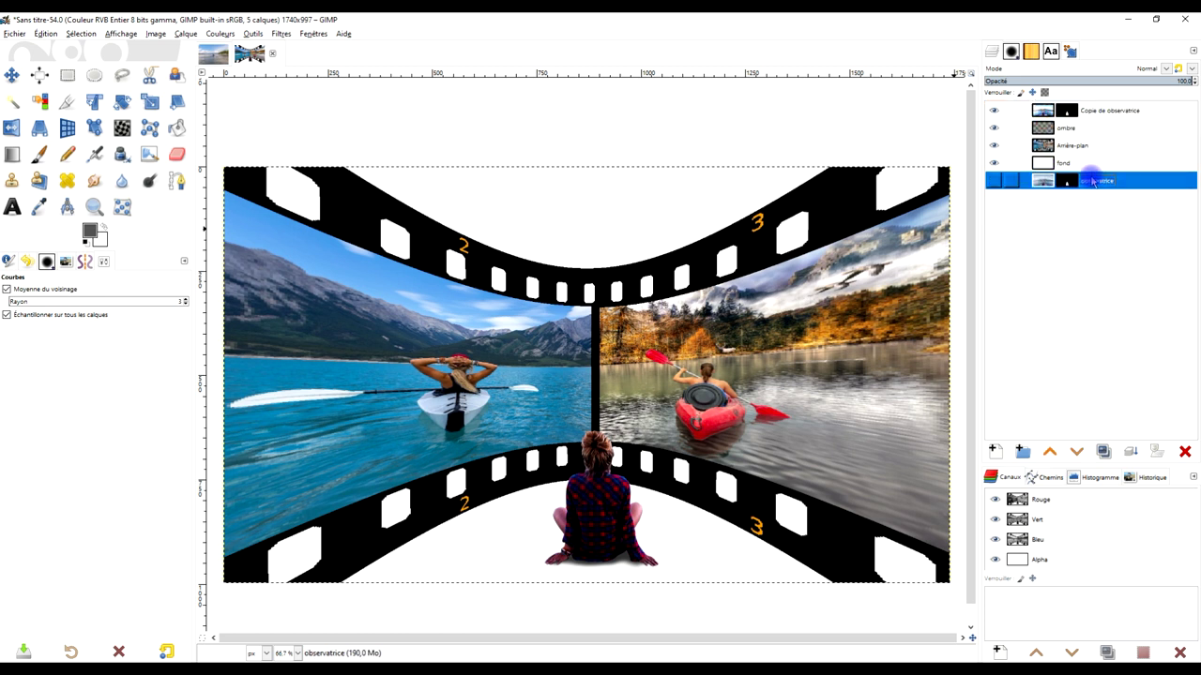
{"action": "left_click", "coordinate": [1024, 451]}
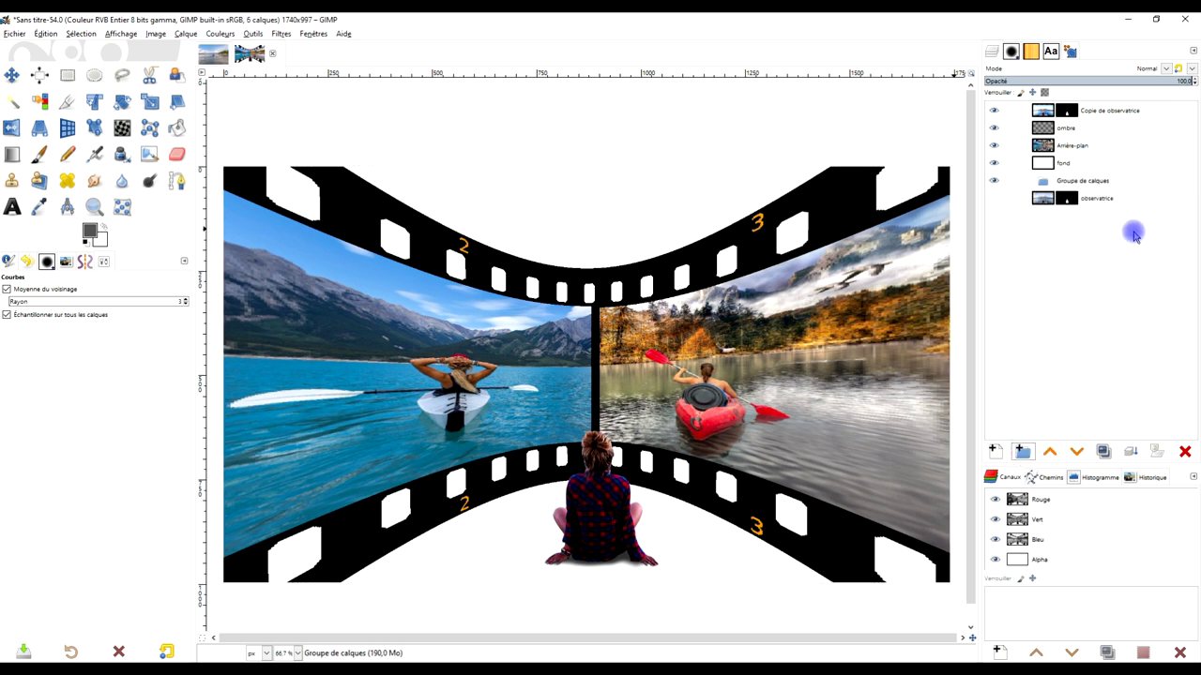
{"action": "double_click", "coordinate": [1086, 181]}
{"action": "type", "text": "a"}
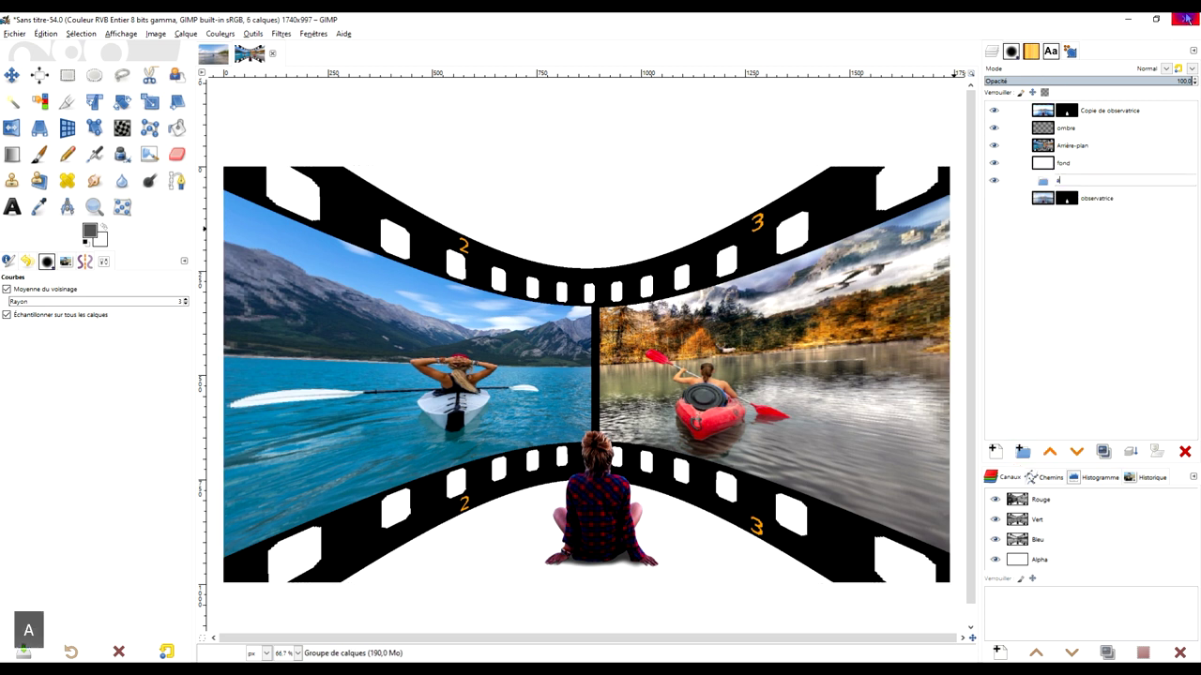
{"action": "type", "text": "rchives"}
{"action": "key", "text": "Return"}
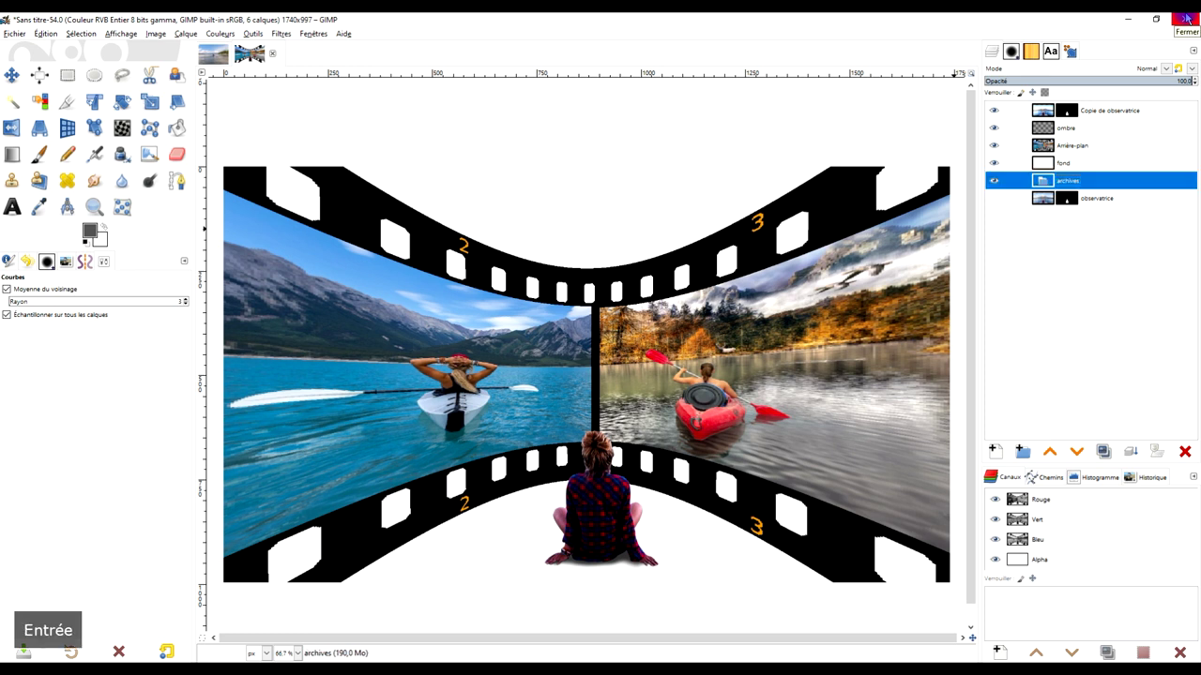
{"action": "mouse_move", "coordinate": [1048, 164]}
{"action": "left_mouse_down"}
{"action": "mouse_move", "coordinate": [1074, 188]}
{"action": "mouse_move", "coordinate": [1069, 178]}
{"action": "left_mouse_up"}
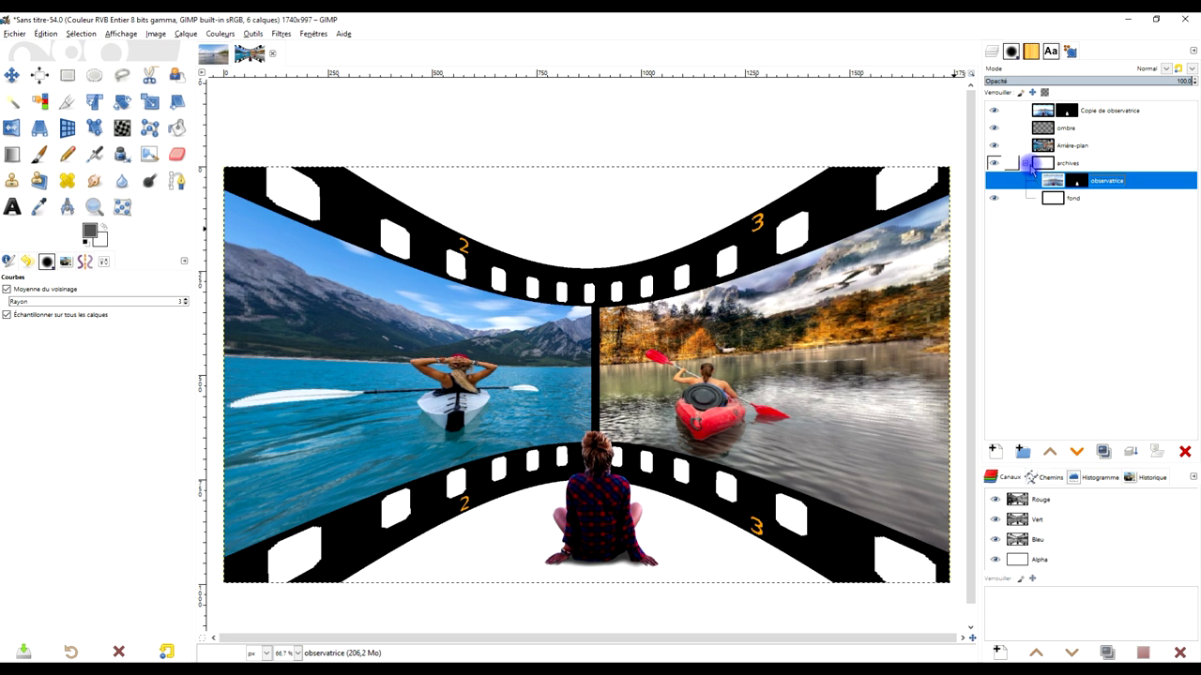
{"action": "left_click", "coordinate": [1025, 164]}
Rename Copie de observatrice to 'observatrice vie' and make it the active layer
{"action": "double_click", "coordinate": [1080, 113]}
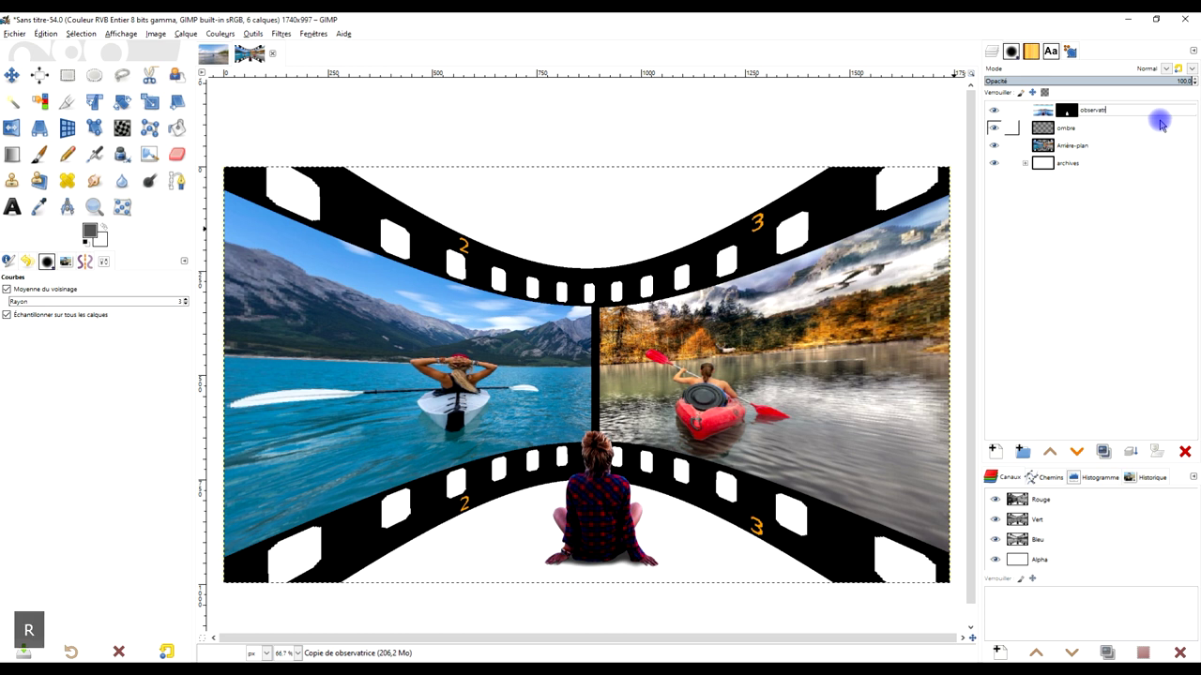
{"action": "type", "text": "ce vie"}
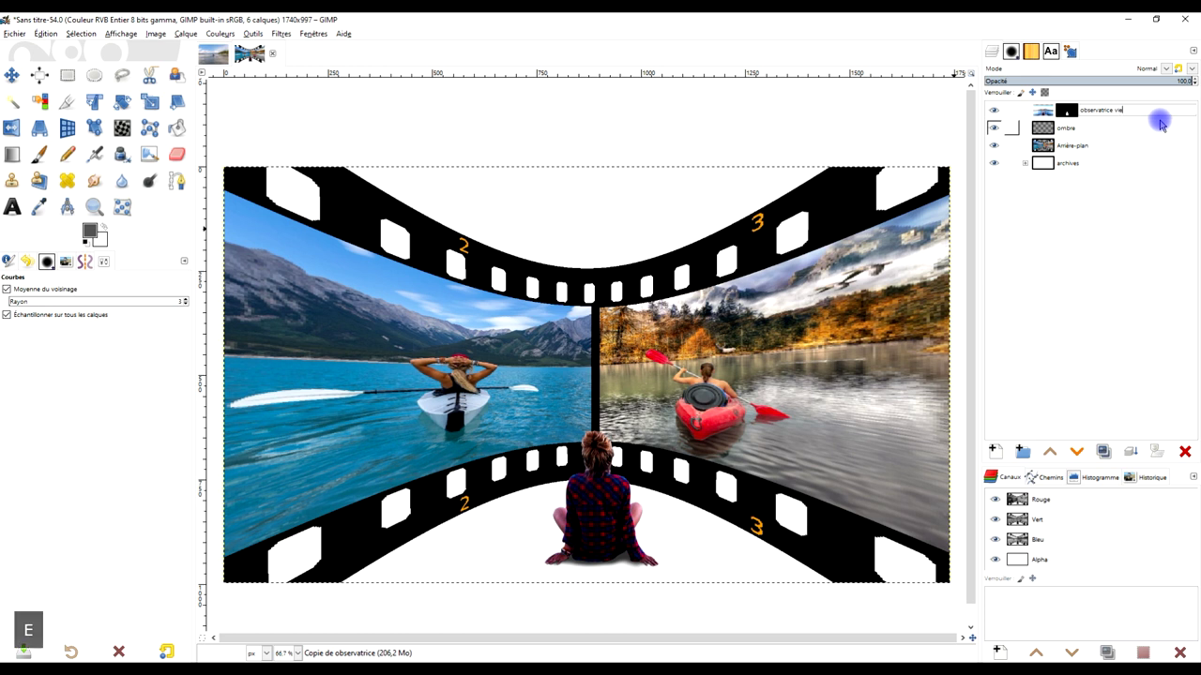
{"action": "key", "text": "Return"}
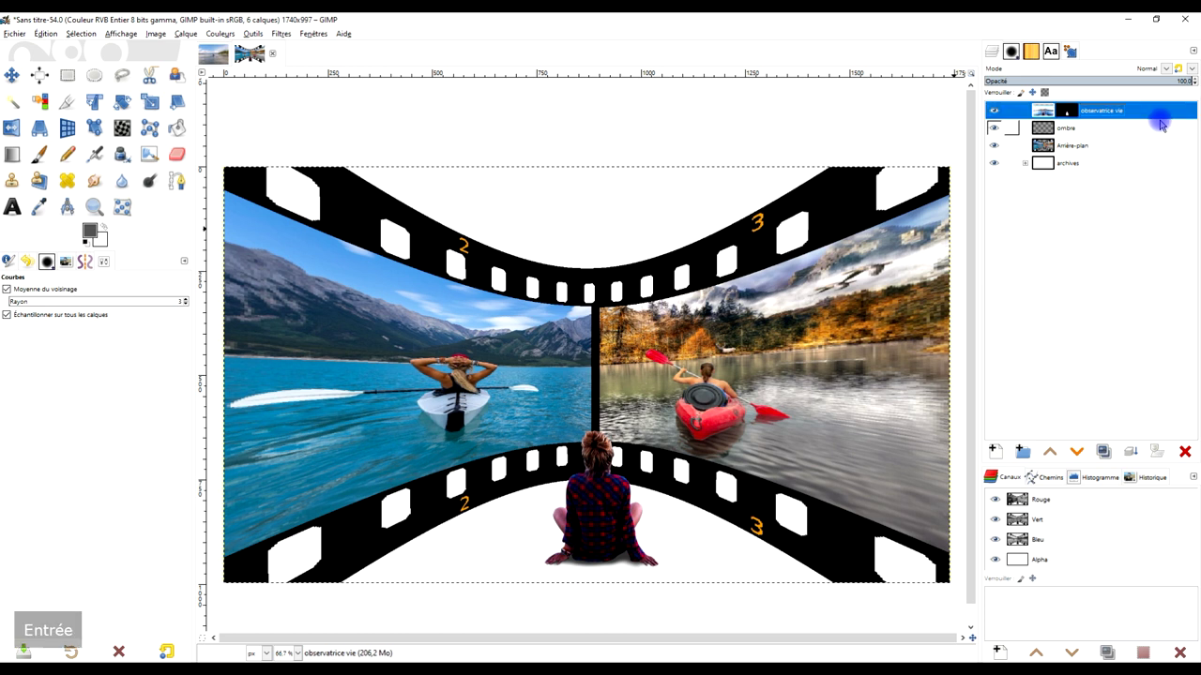
{"action": "scroll", "coordinate": [741, 305], "scroll_direction": "down", "scroll_amount": 2}
{"action": "left_click_drag", "start_coordinate": [714, 268], "coordinate": [719, 261]}
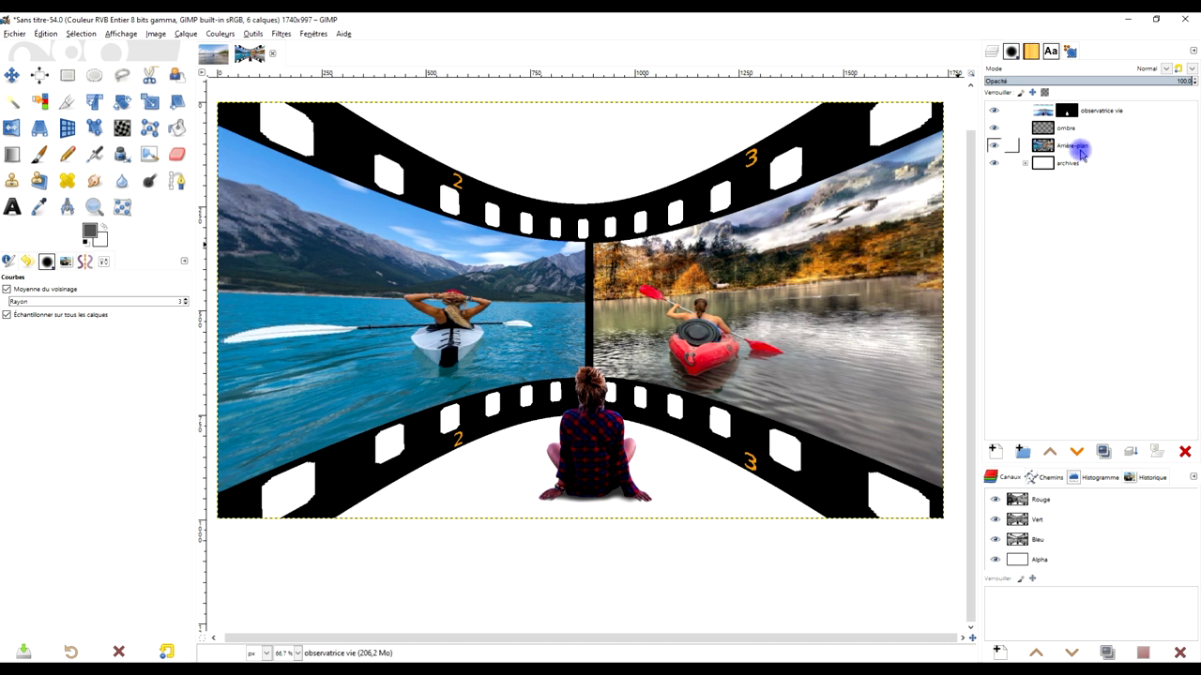
{"action": "left_click", "coordinate": [1182, 153]}
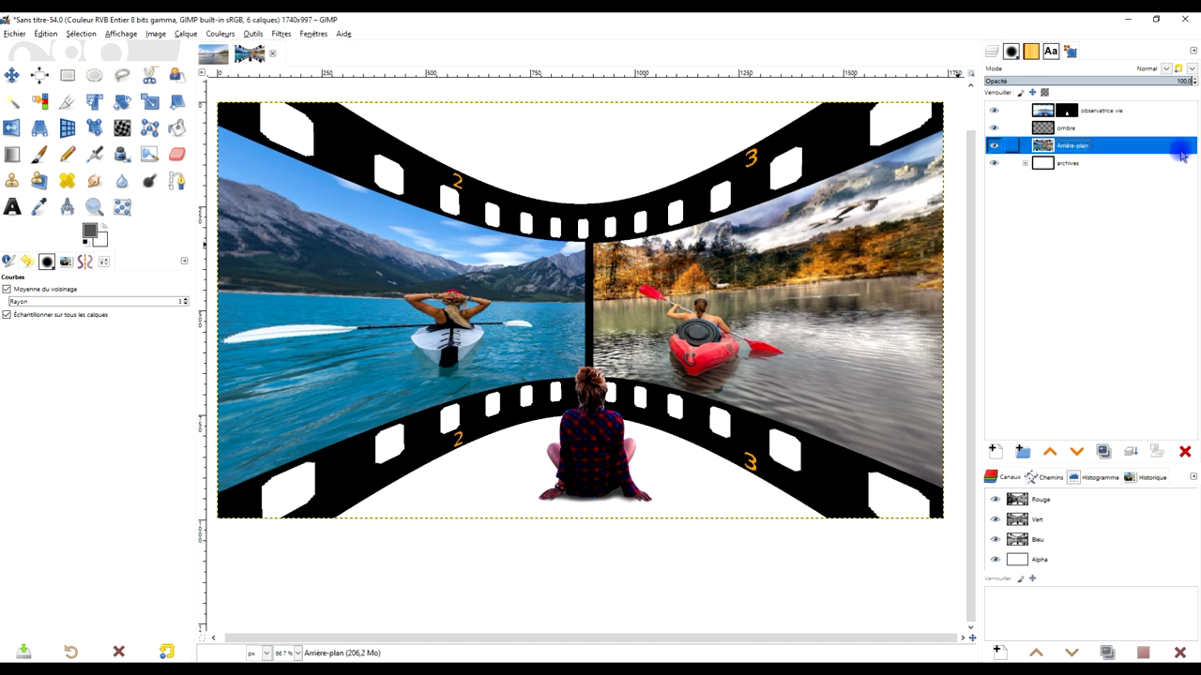
{"action": "left_click", "coordinate": [1105, 112]}
Add a new layer named 'signature'
{"action": "left_click", "coordinate": [1001, 450]}
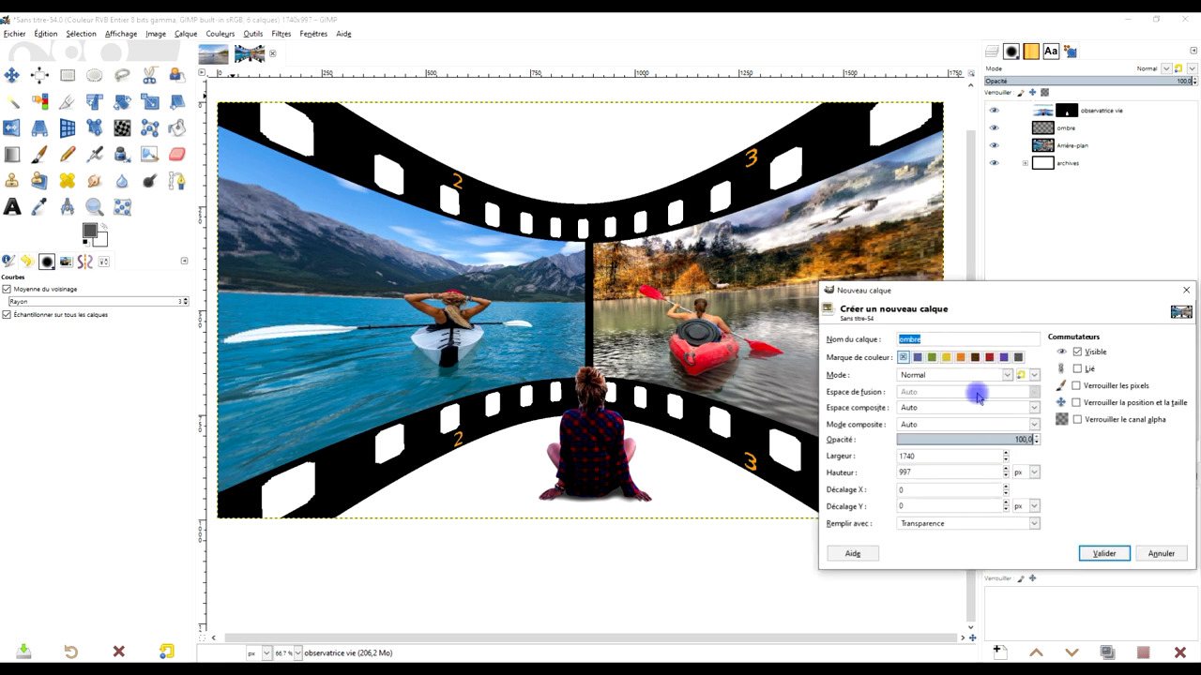
{"action": "key", "text": "s"}
{"action": "type", "text": "signature"}
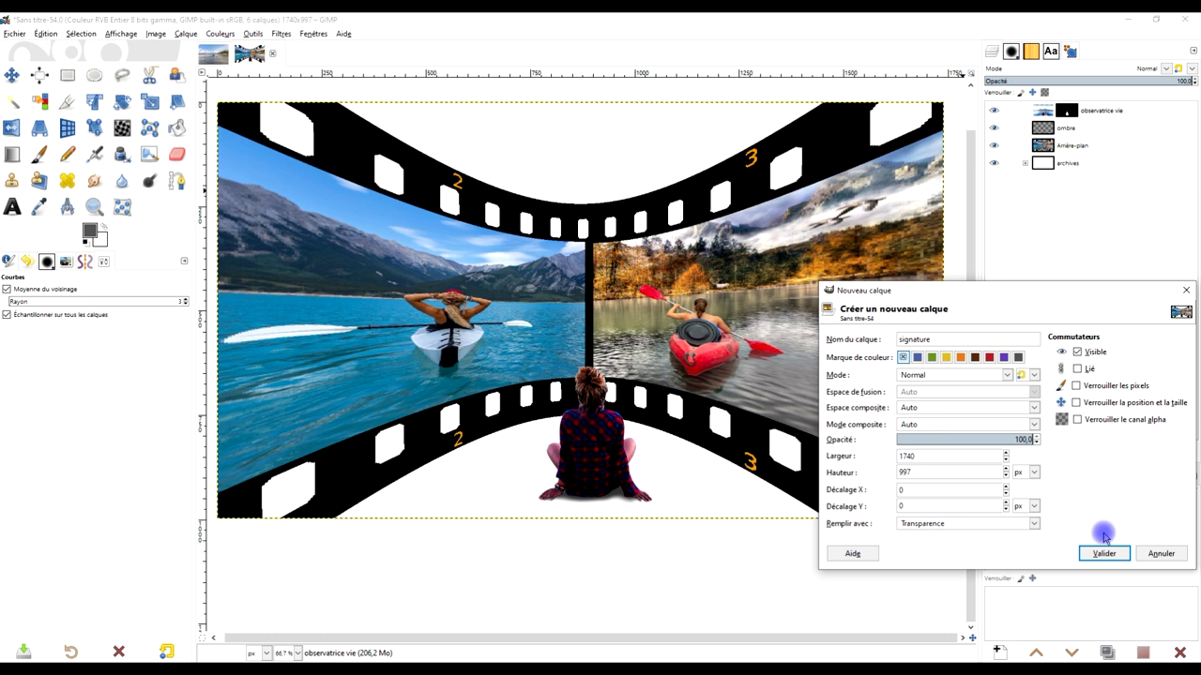
{"action": "left_click", "coordinate": [1103, 554]}
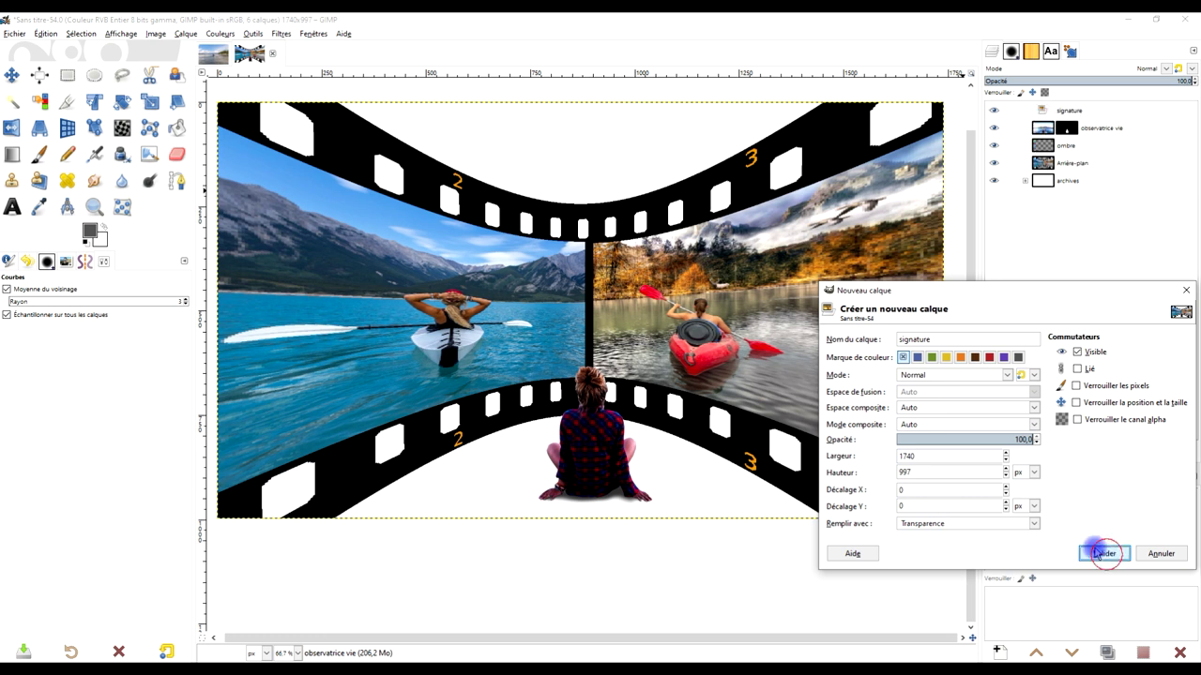
Stamp the SIGNATURE2 brush at a smaller size on the upper-right film strip
{"action": "left_click", "coordinate": [39, 154]}
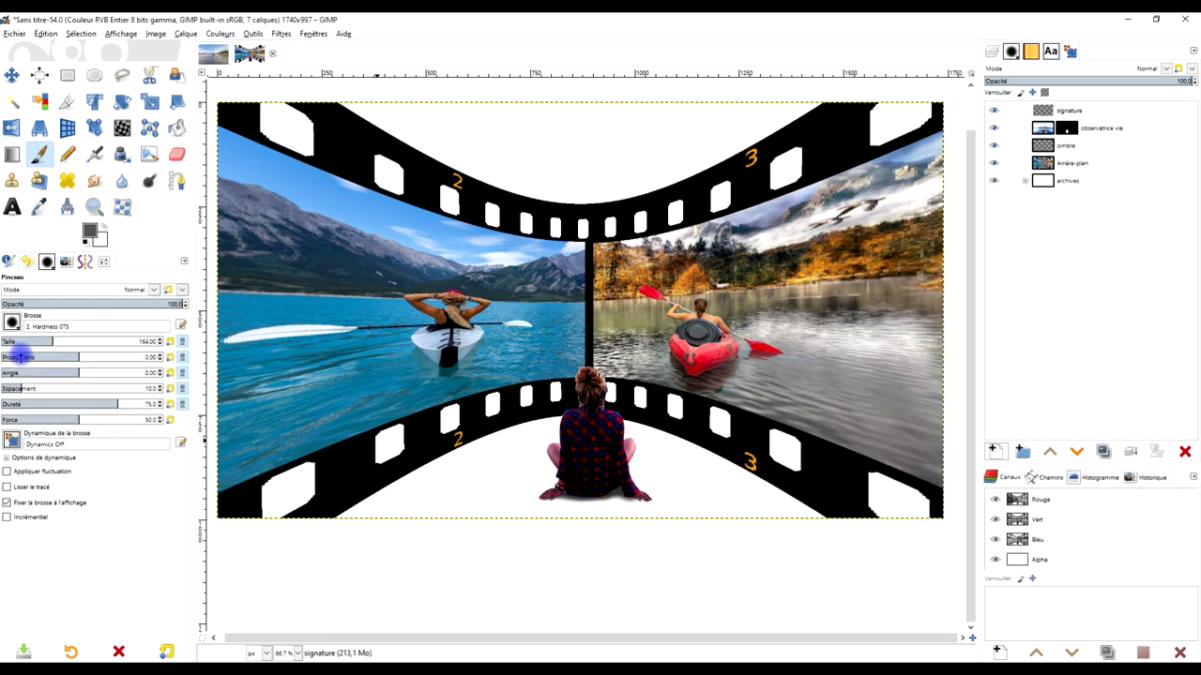
{"action": "left_click", "coordinate": [14, 325]}
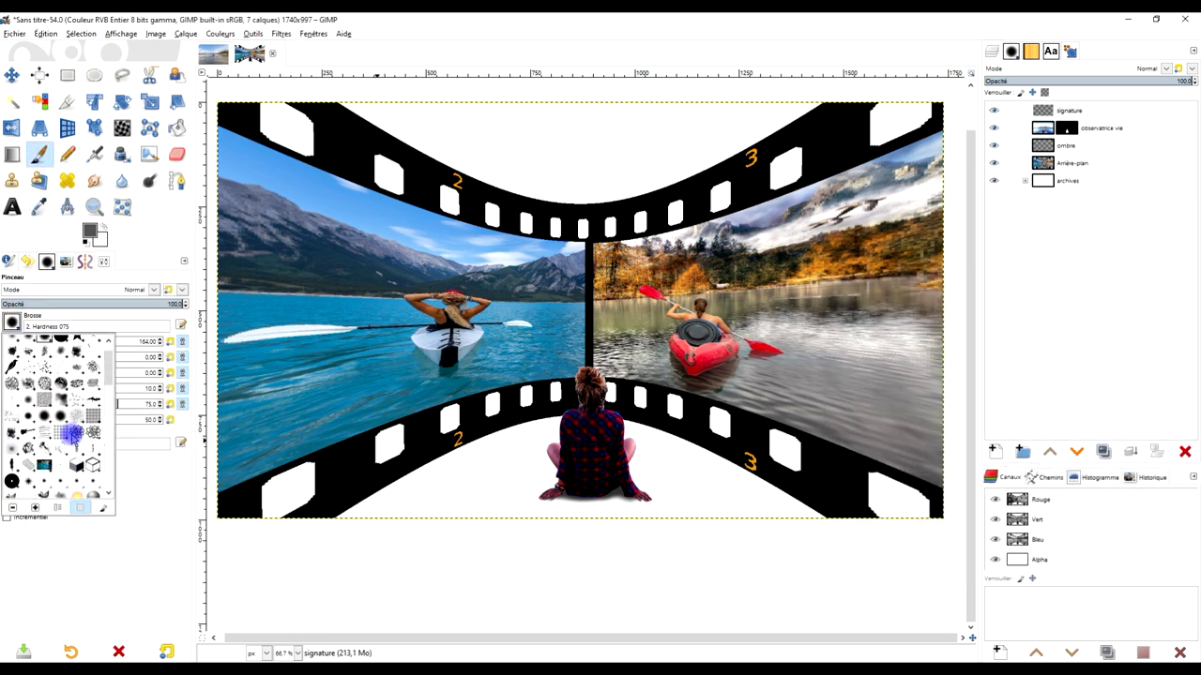
{"action": "scroll", "coordinate": [70, 431], "scroll_direction": "down", "scroll_amount": 2}
{"action": "scroll", "coordinate": [75, 427], "scroll_direction": "down", "scroll_amount": 2}
{"action": "scroll", "coordinate": [80, 422], "scroll_direction": "down", "scroll_amount": 2}
{"action": "scroll", "coordinate": [84, 417], "scroll_direction": "down", "scroll_amount": 2}
{"action": "scroll", "coordinate": [84, 418], "scroll_direction": "down", "scroll_amount": 2}
{"action": "scroll", "coordinate": [84, 418], "scroll_direction": "up", "scroll_amount": 2}
{"action": "scroll", "coordinate": [84, 418], "scroll_direction": "up", "scroll_amount": 2}
{"action": "scroll", "coordinate": [82, 422], "scroll_direction": "up", "scroll_amount": 2}
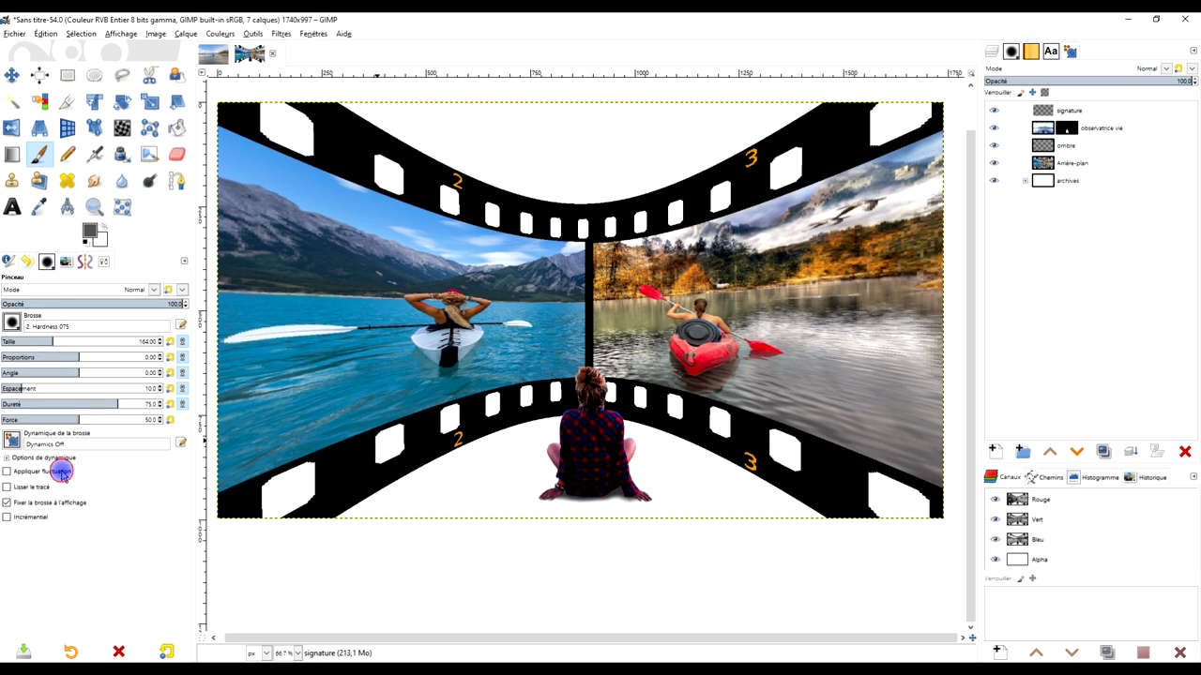
{"action": "left_click", "coordinate": [61, 467]}
{"action": "left_click", "coordinate": [54, 409]}
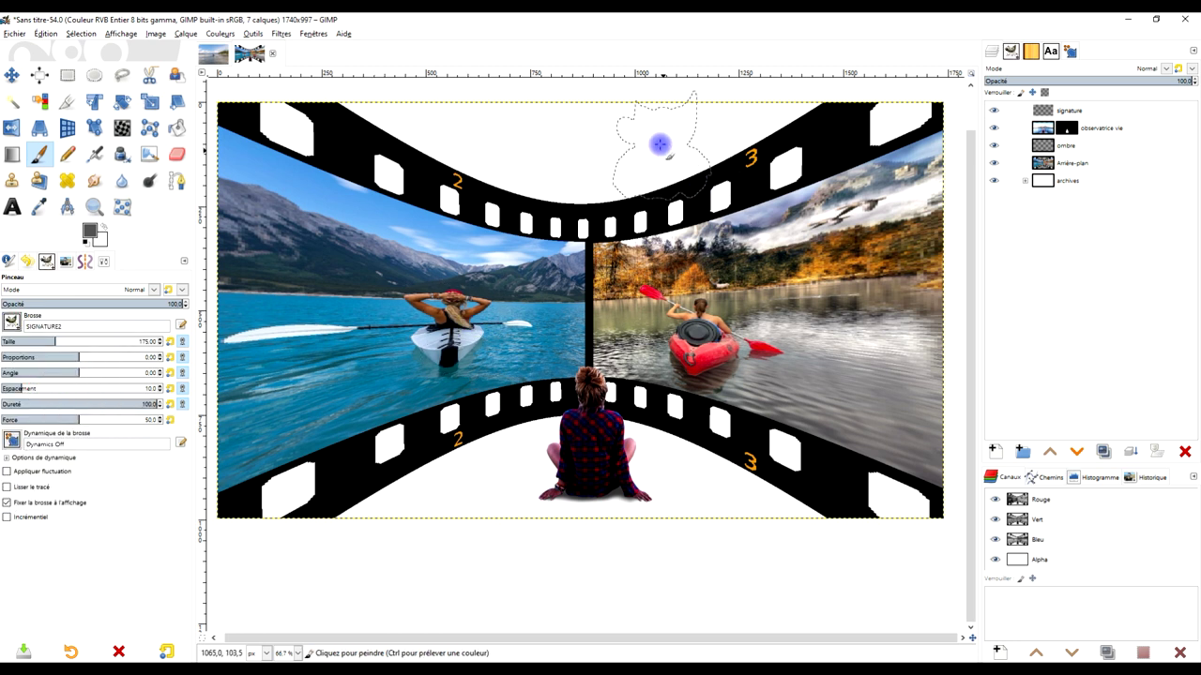
{"action": "left_click", "coordinate": [35, 341]}
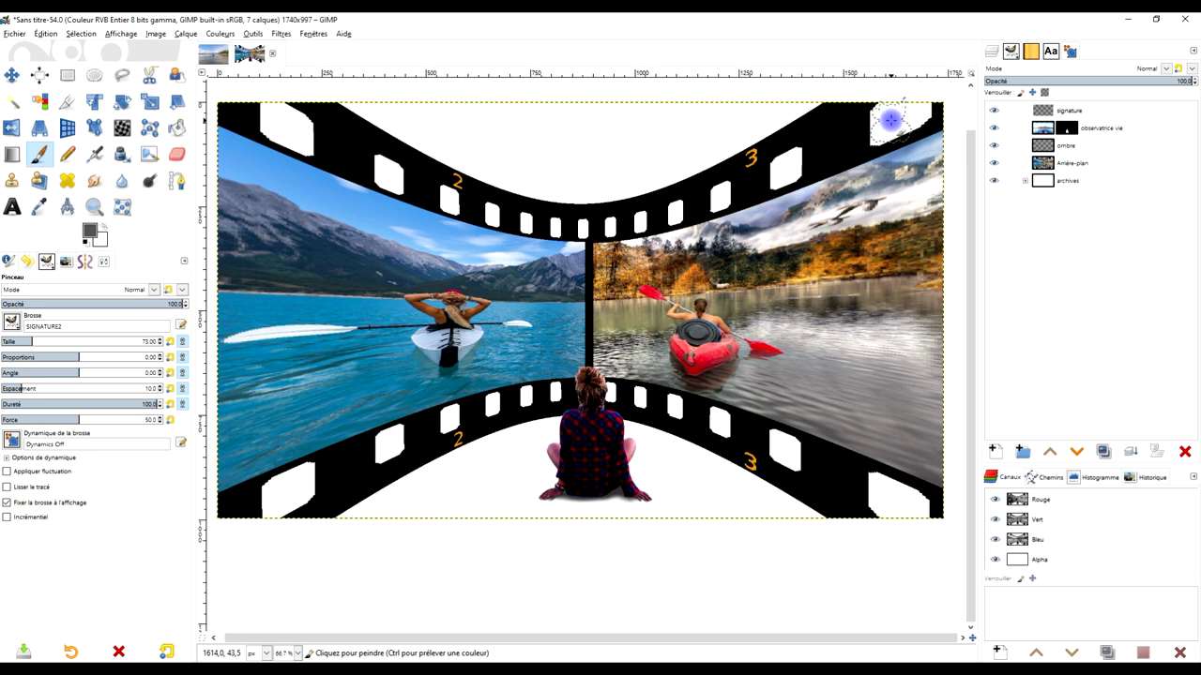
{"action": "left_click", "coordinate": [841, 135]}
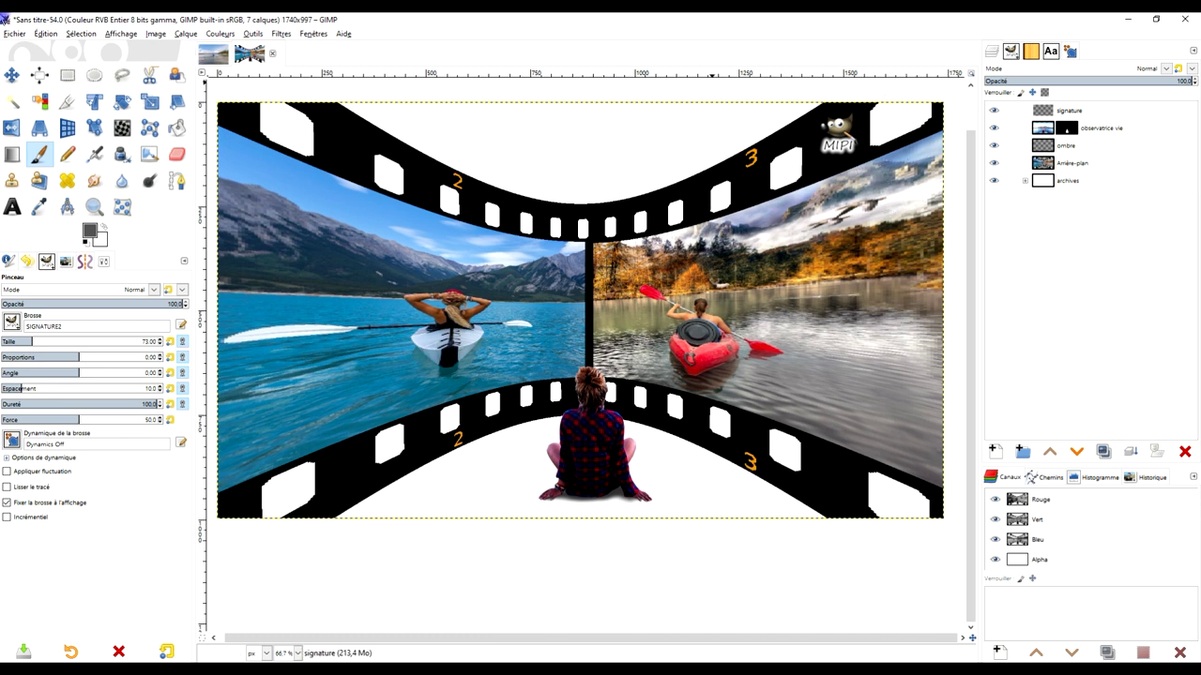
{"action": "left_click", "coordinate": [13, 34]}
Save the untitled image as 'pellicule vie.xcf' in the GIMP '10 octobre 2021' folder
{"action": "left_click", "coordinate": [100, 157]}
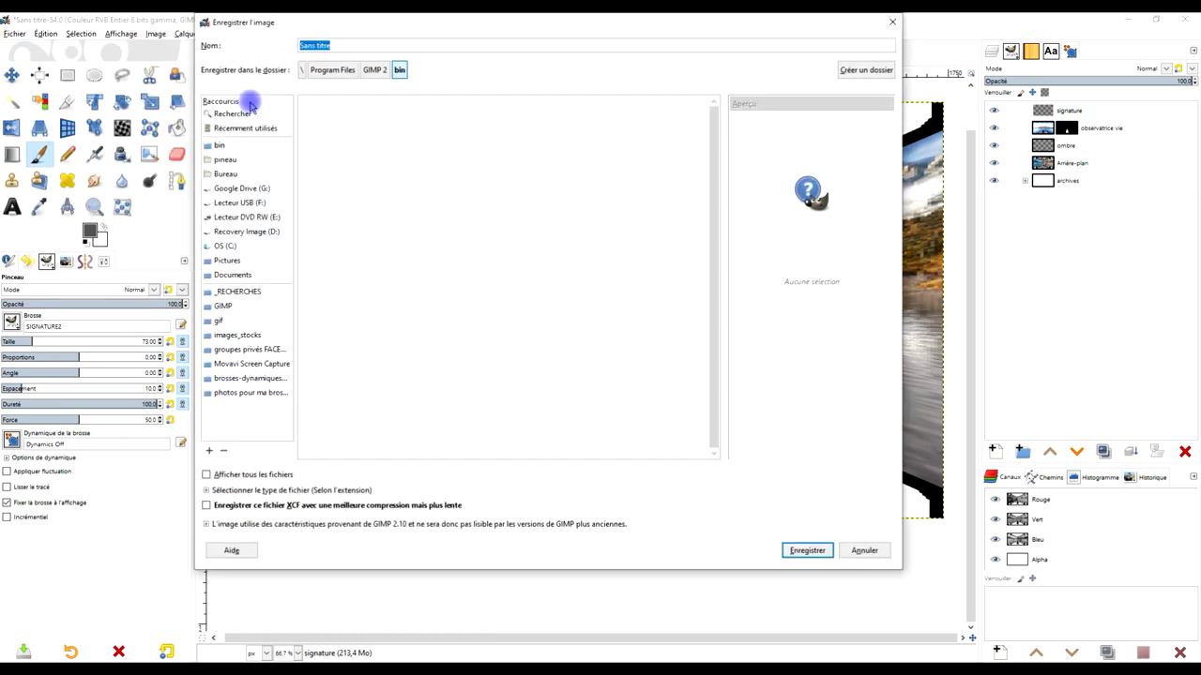
{"action": "left_click", "coordinate": [233, 306]}
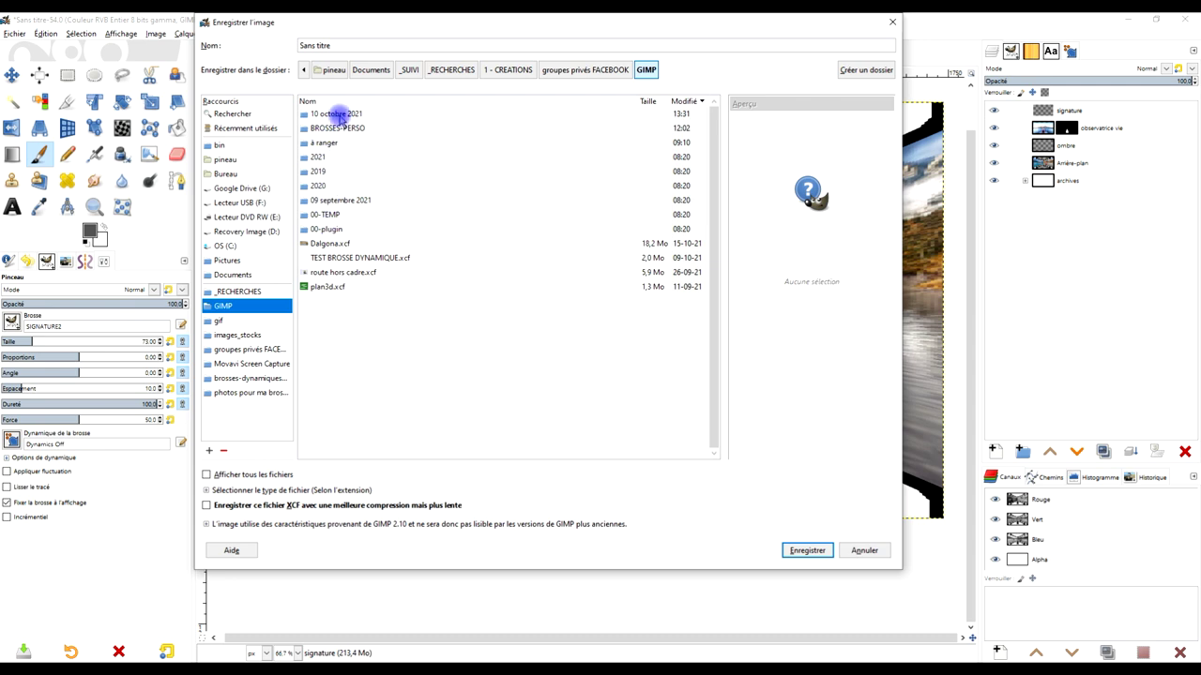
{"action": "triple_click", "coordinate": [342, 41]}
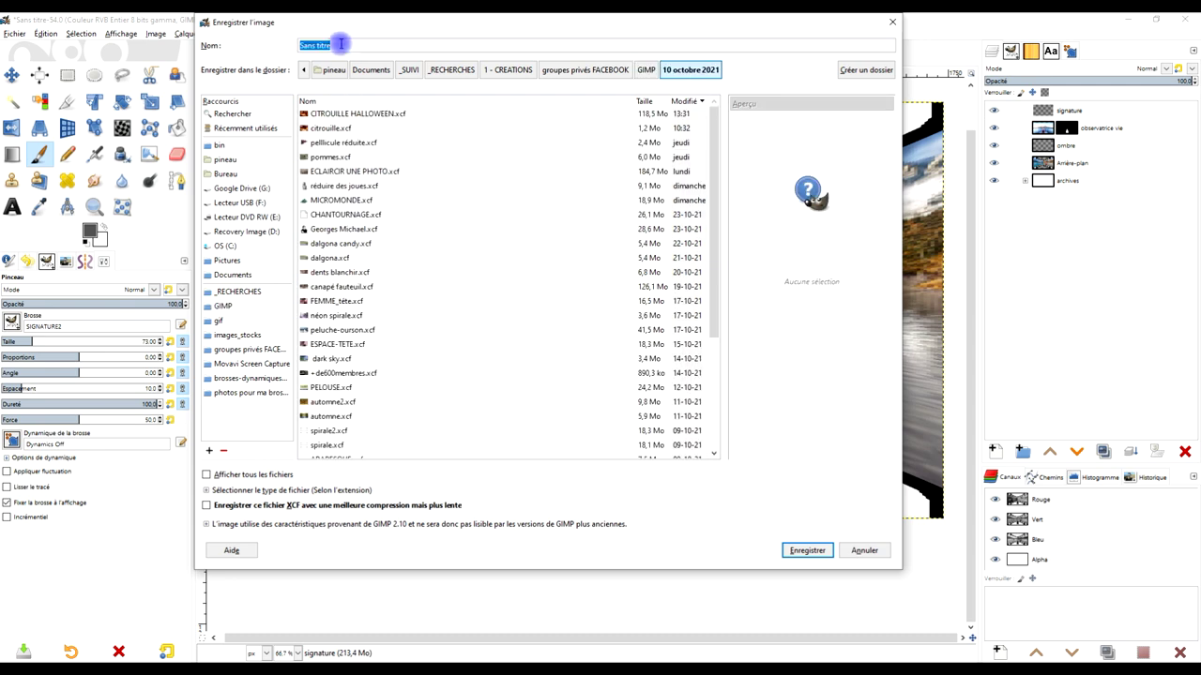
{"action": "type", "text": "pell"}
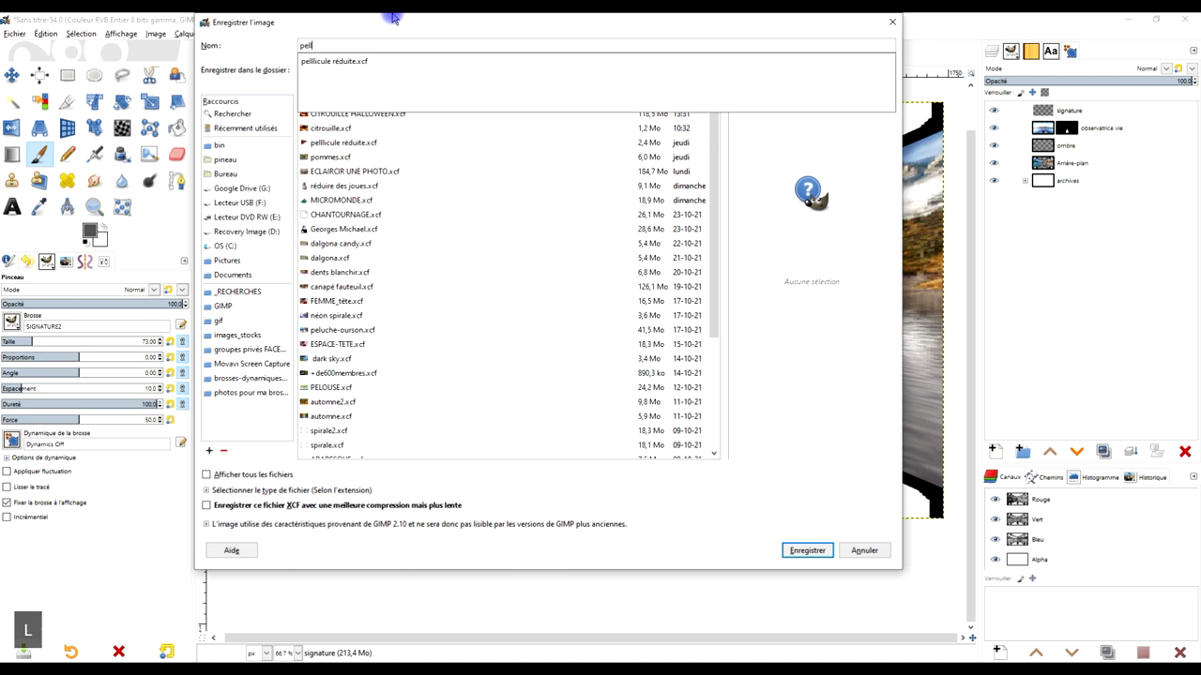
{"action": "type", "text": "icule vie."}
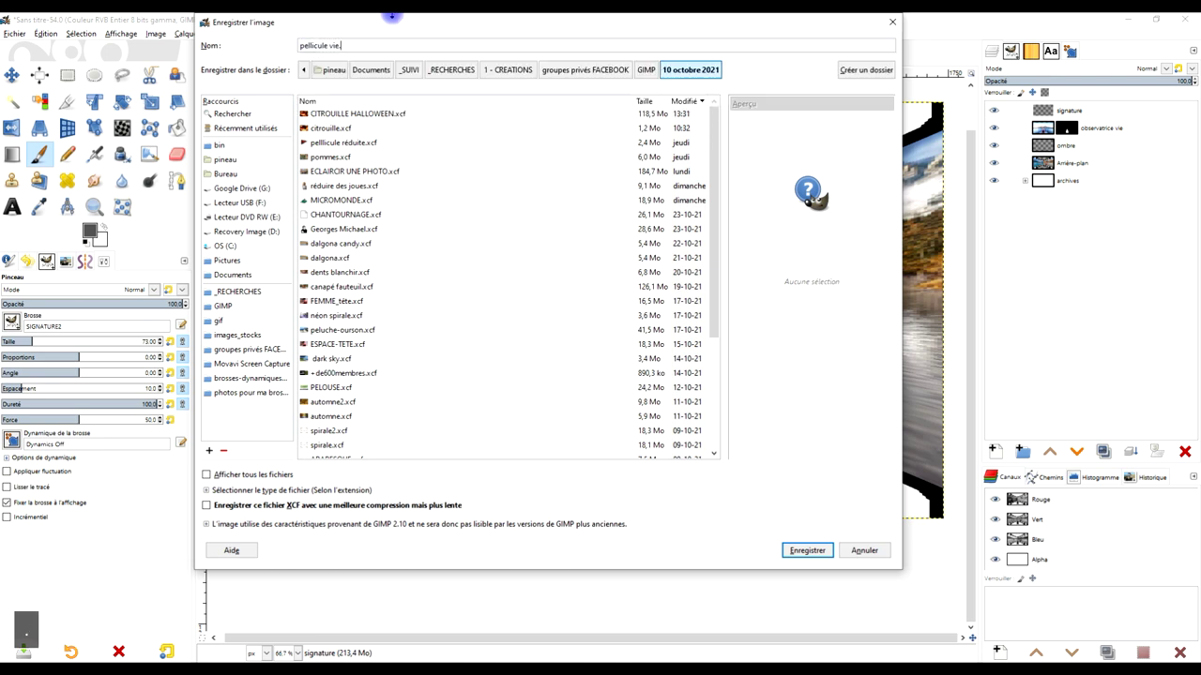
{"action": "type", "text": "xcf"}
{"action": "key", "text": "Return"}
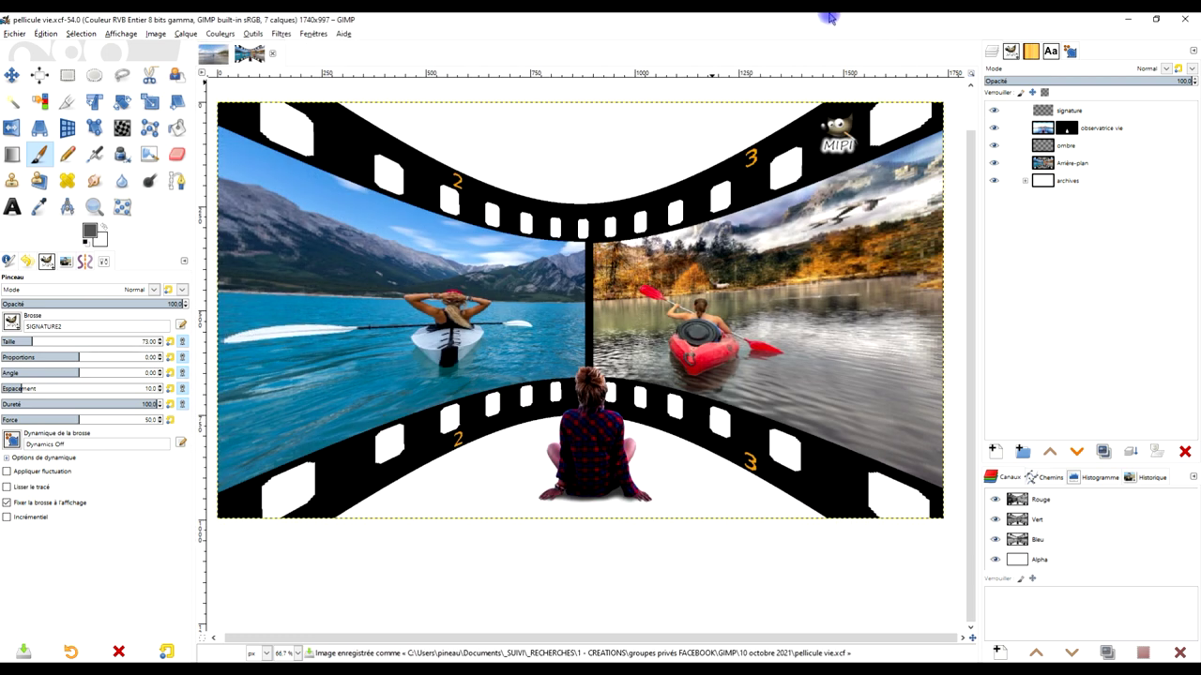